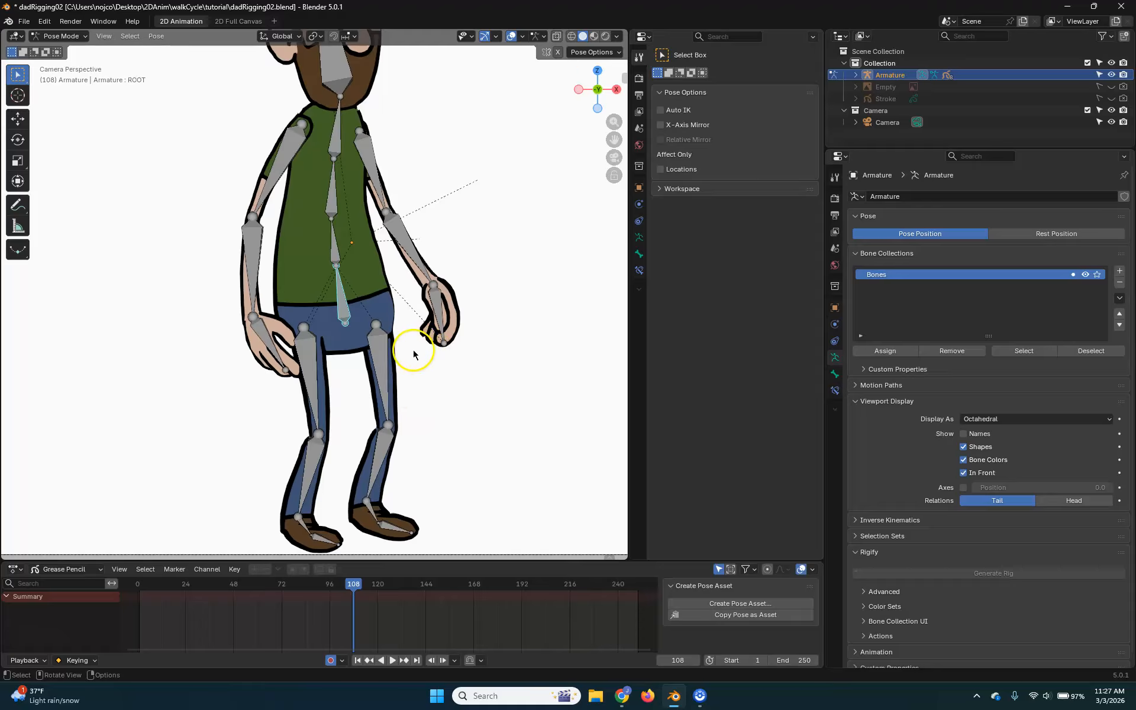
In Edit Mode, extrude a control bone from each ankle joint, about 0.27 m backward along the global X axis
scroll(457, 343, "down", 3)
scroll(415, 424, "up", 1)
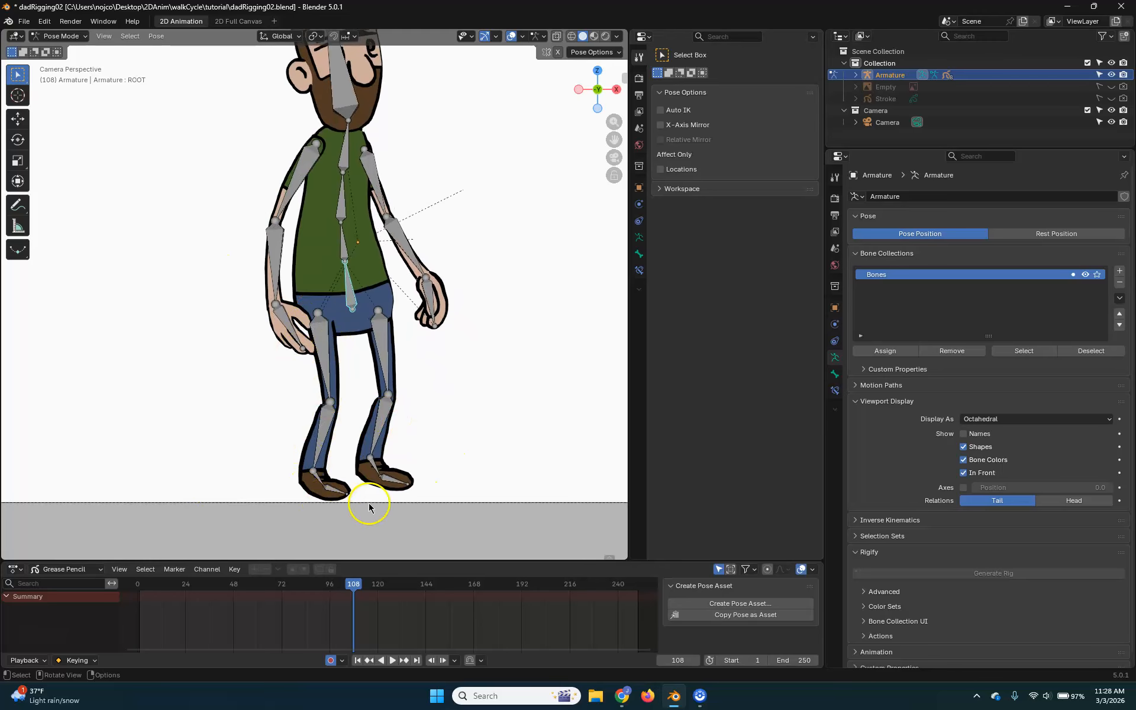
scroll(375, 436, "up", 4)
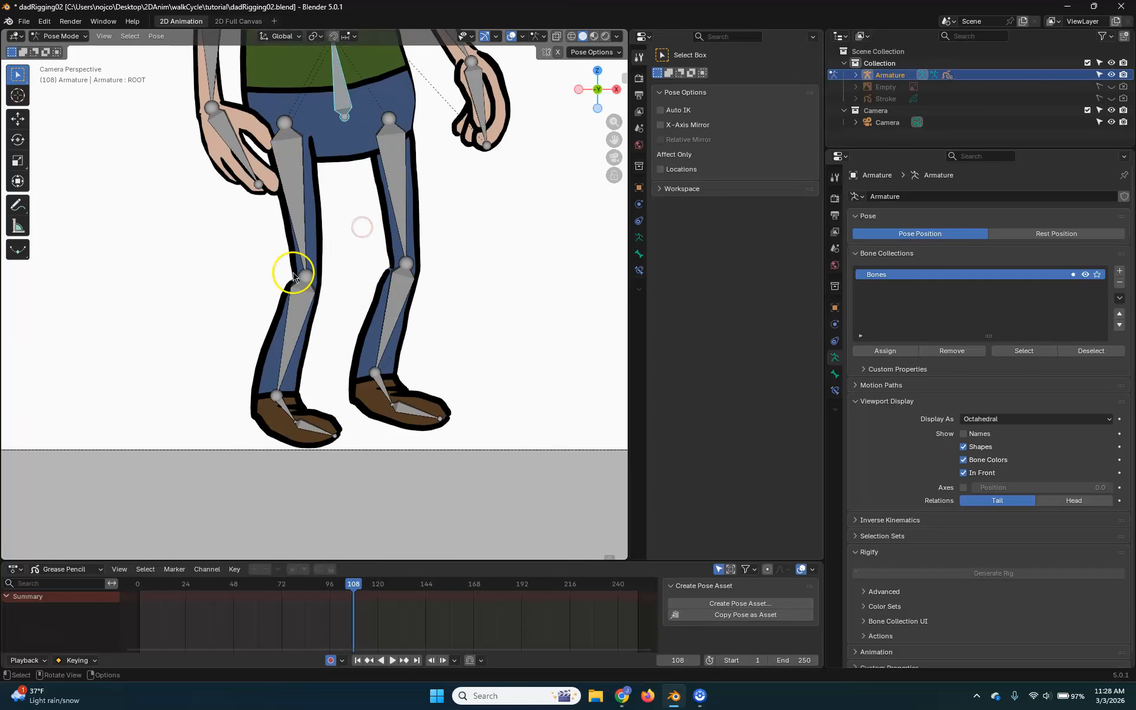
scroll(372, 359, "up", 1)
middle_click_drag(331, 297, 350, 344, "shift")
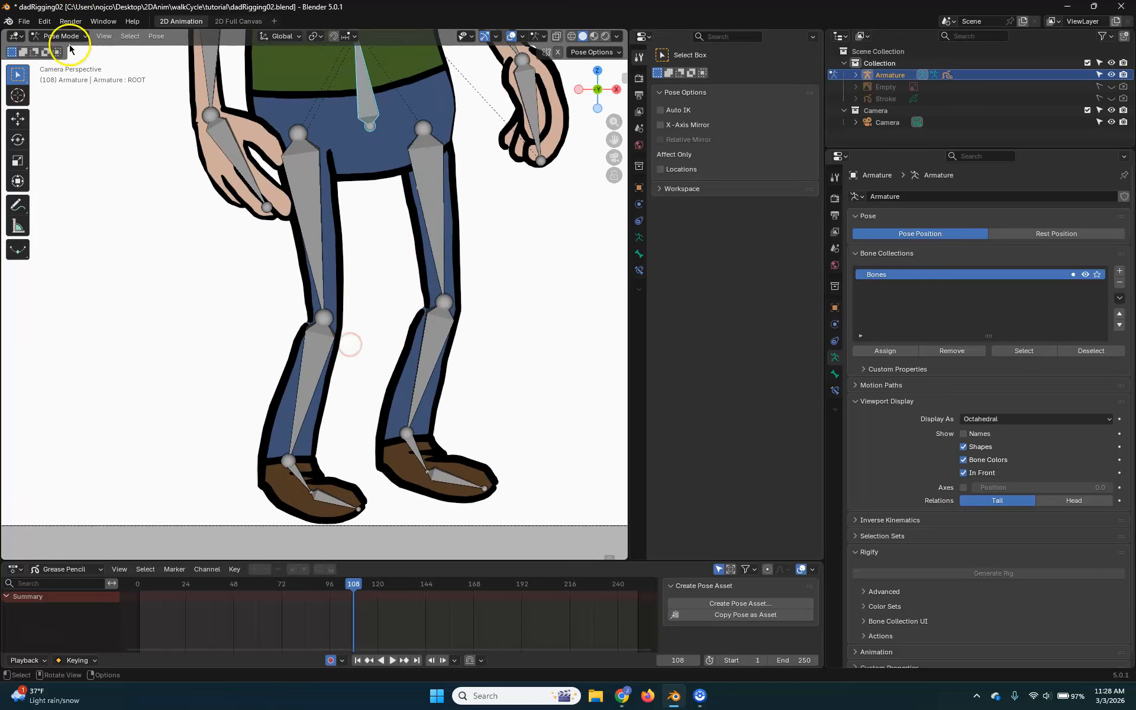
left_click(68, 37)
left_click(71, 51)
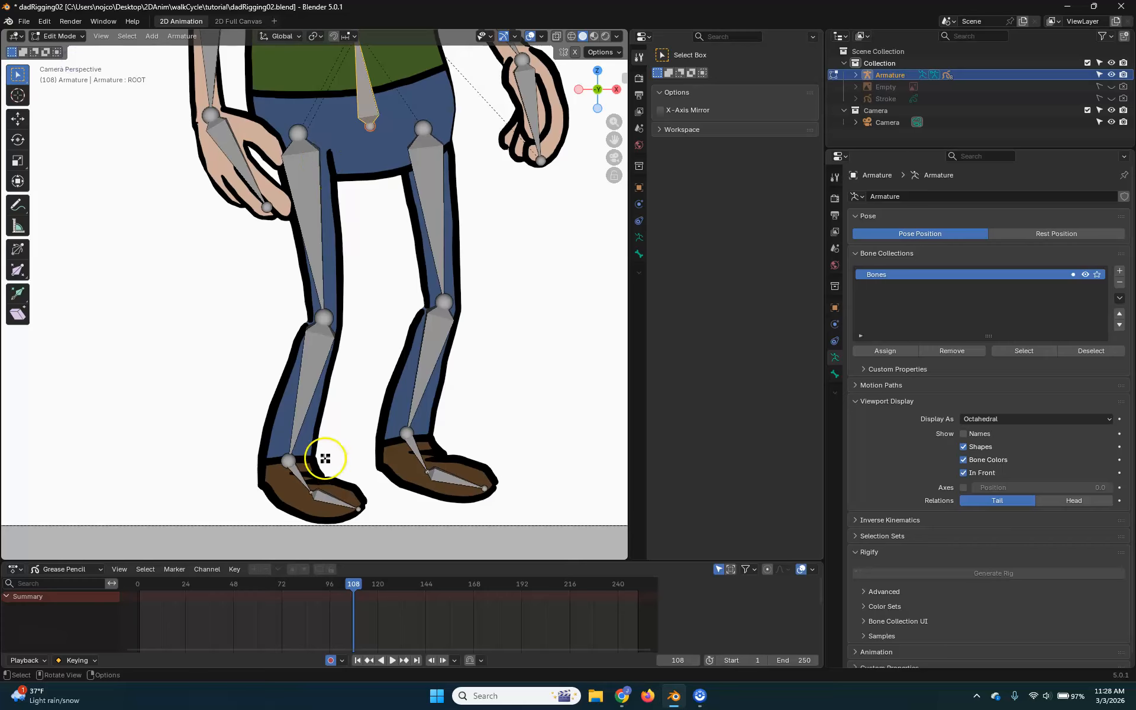
left_click(289, 461)
left_click(408, 432, "shift")
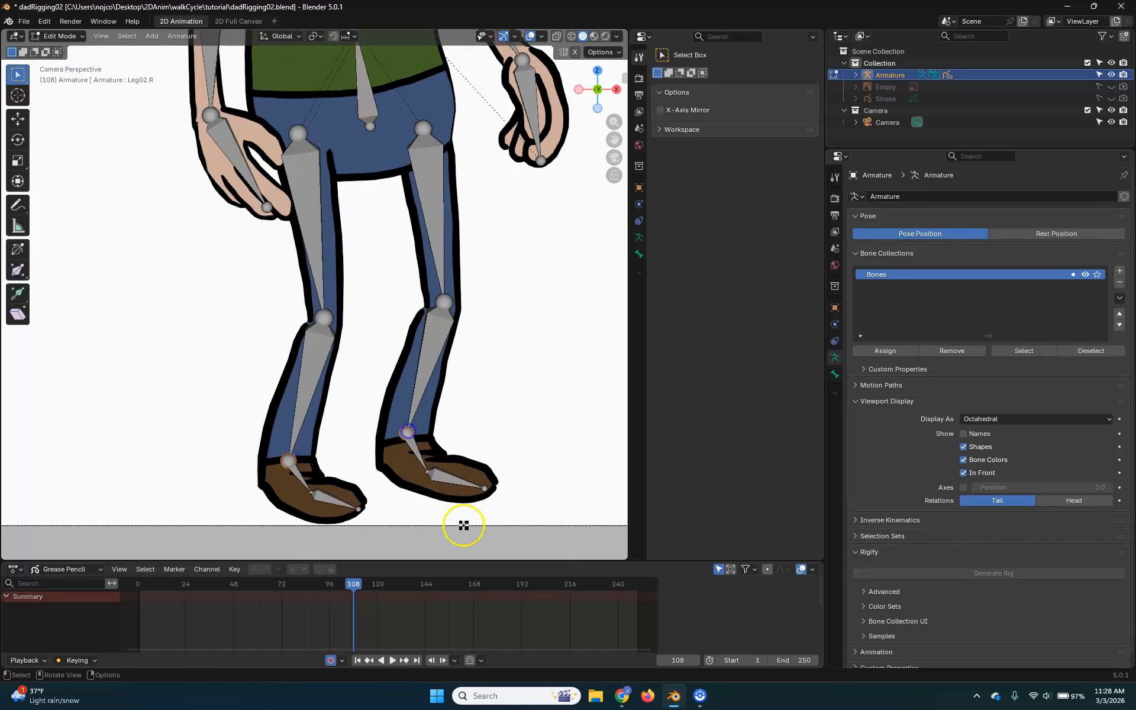
key("e")
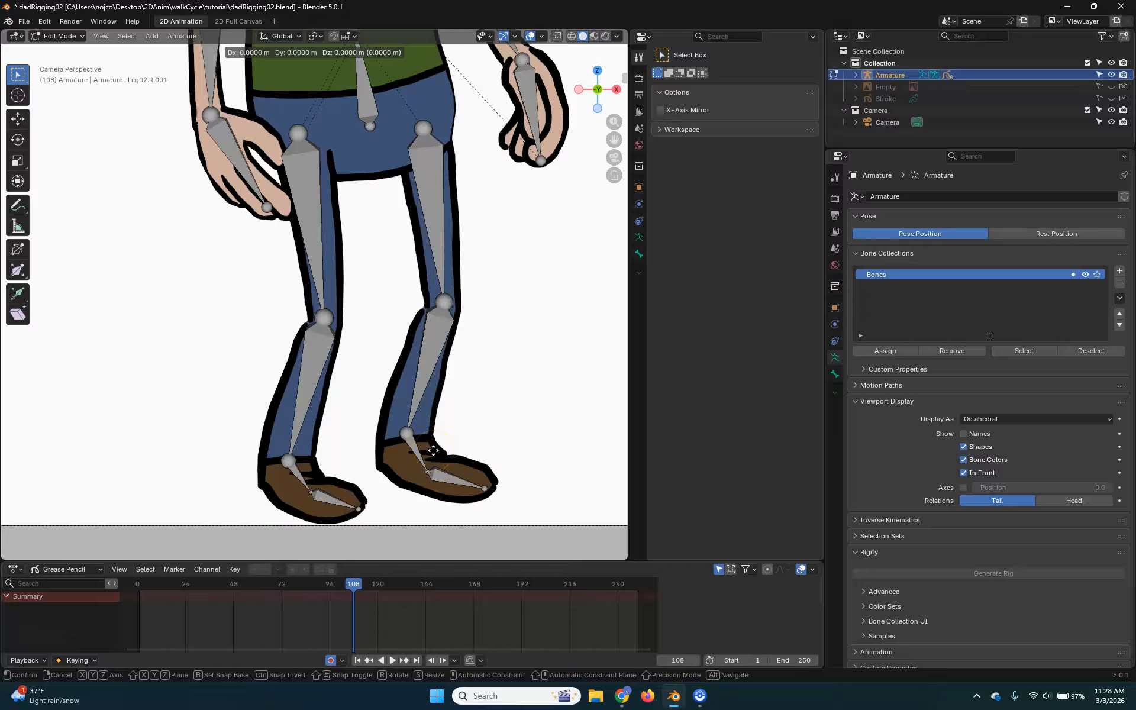
key("x")
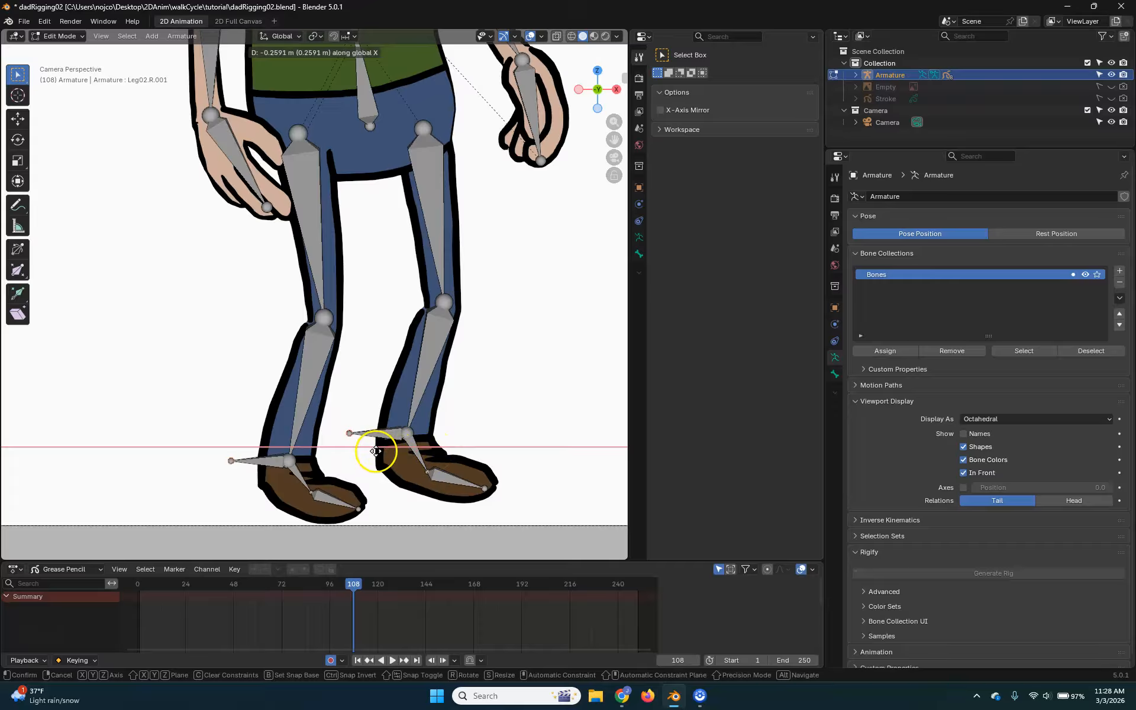
left_click(374, 452)
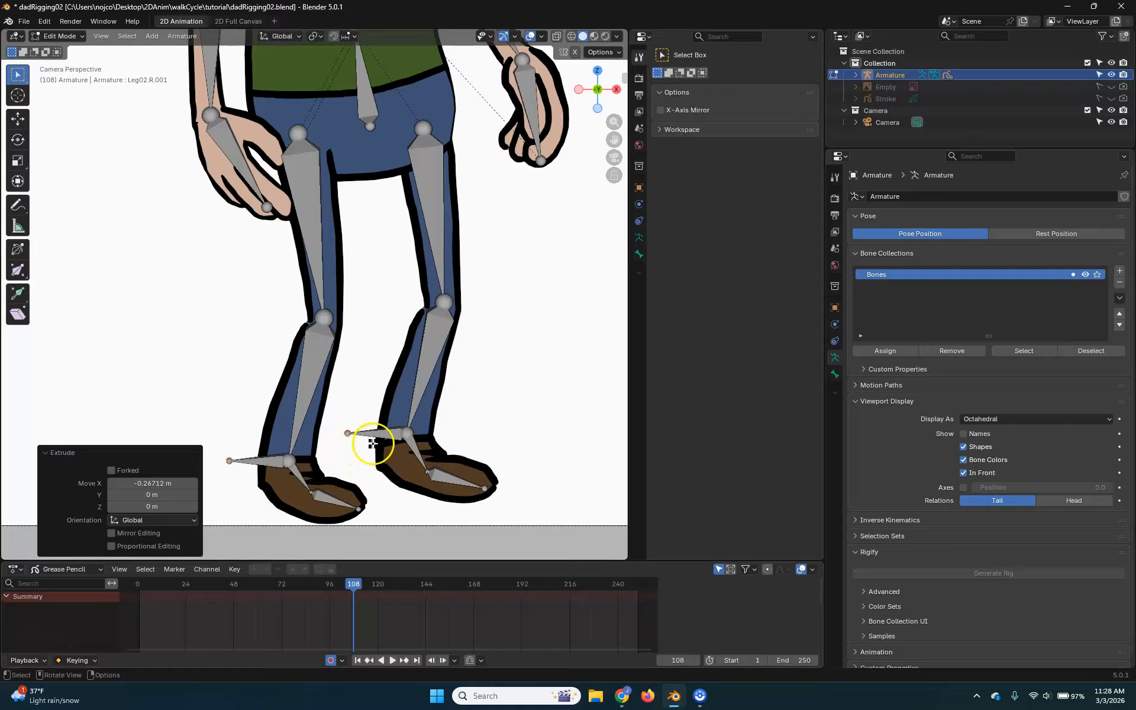
Clear the parent of both new ankle control bones
left_click(384, 433)
left_click(265, 461, "shift")
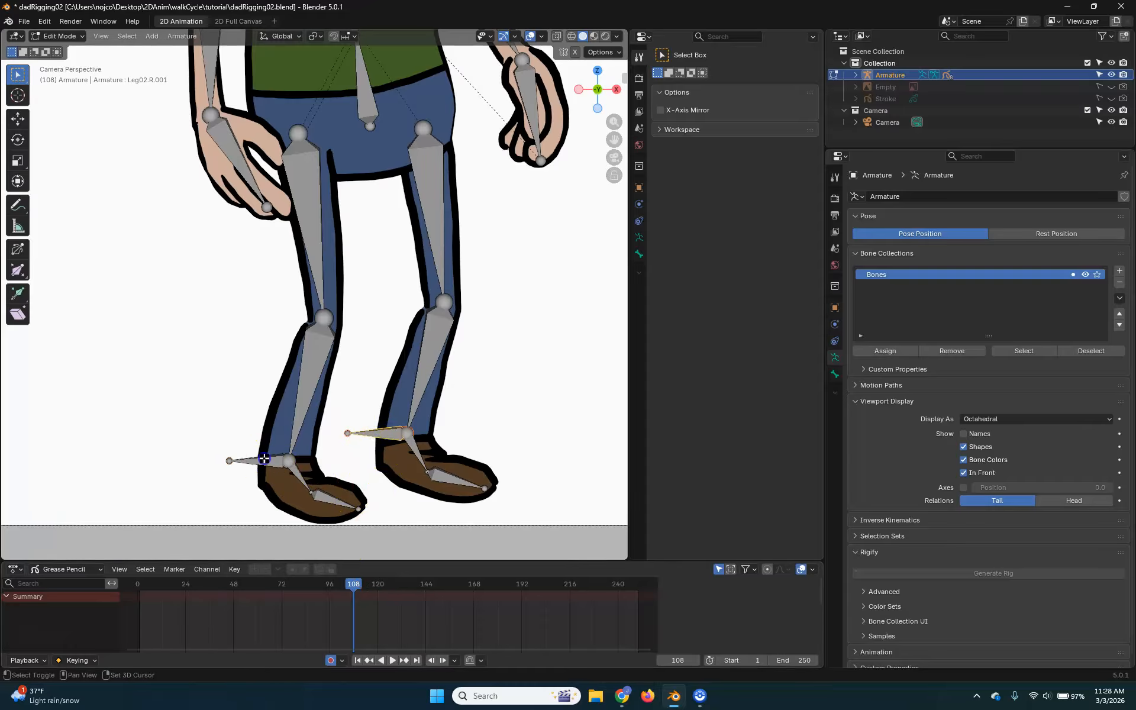
key("alt+p")
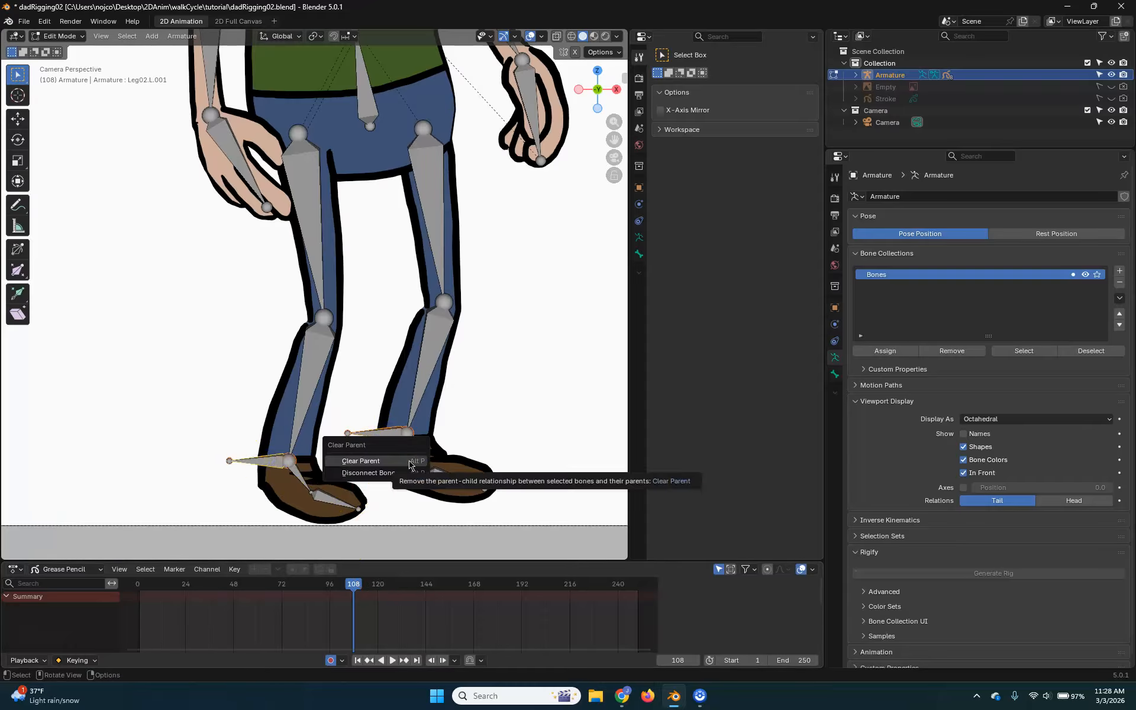
left_click(368, 465)
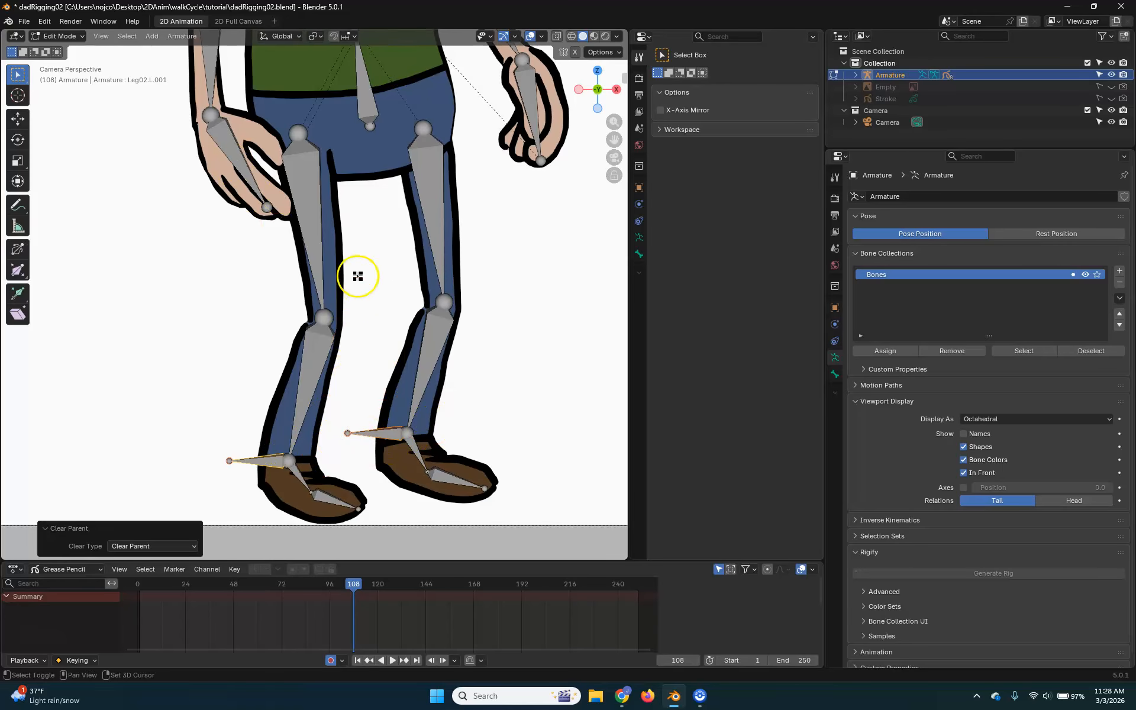
Parent both ankle control bones to the ROOT bone with Keep Offset
middle_click_drag(358, 274, 369, 350, "shift")
scroll(369, 351, "down", 1)
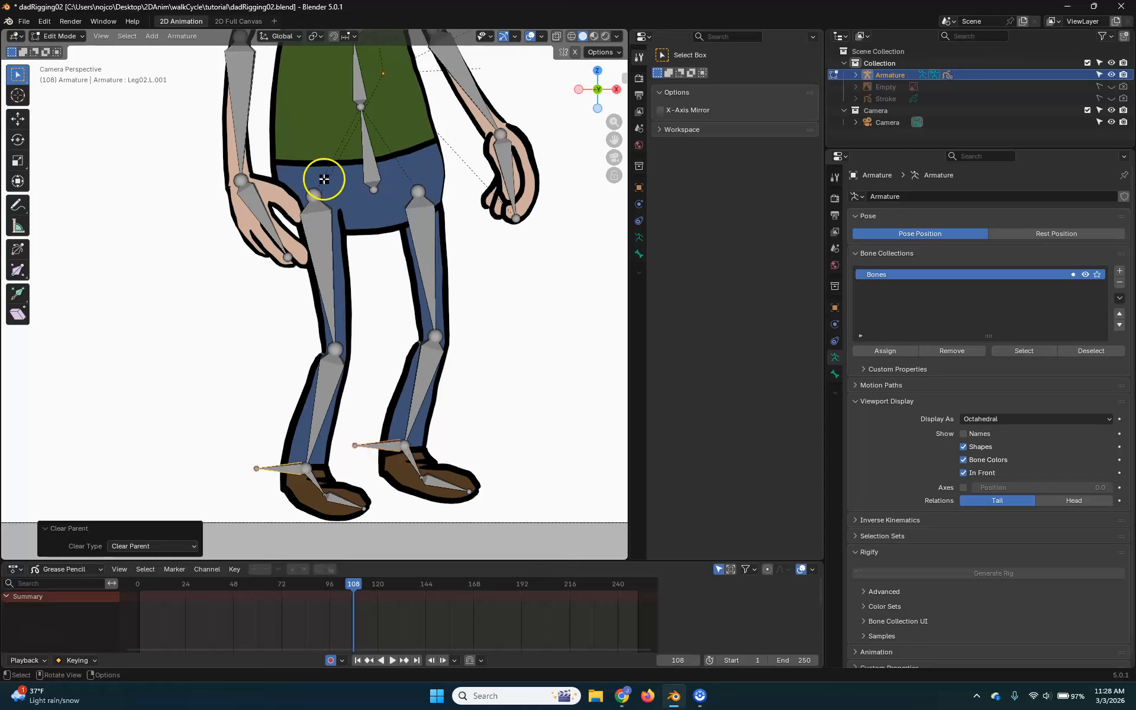
left_click(367, 162)
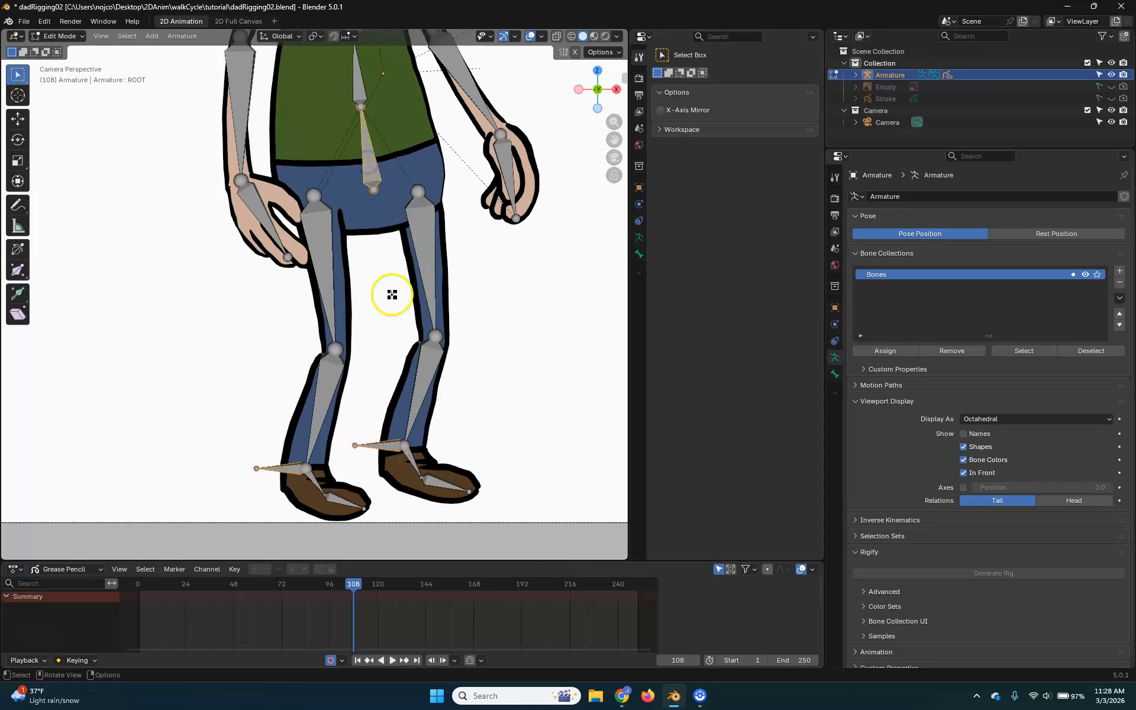
key("ctrl+p")
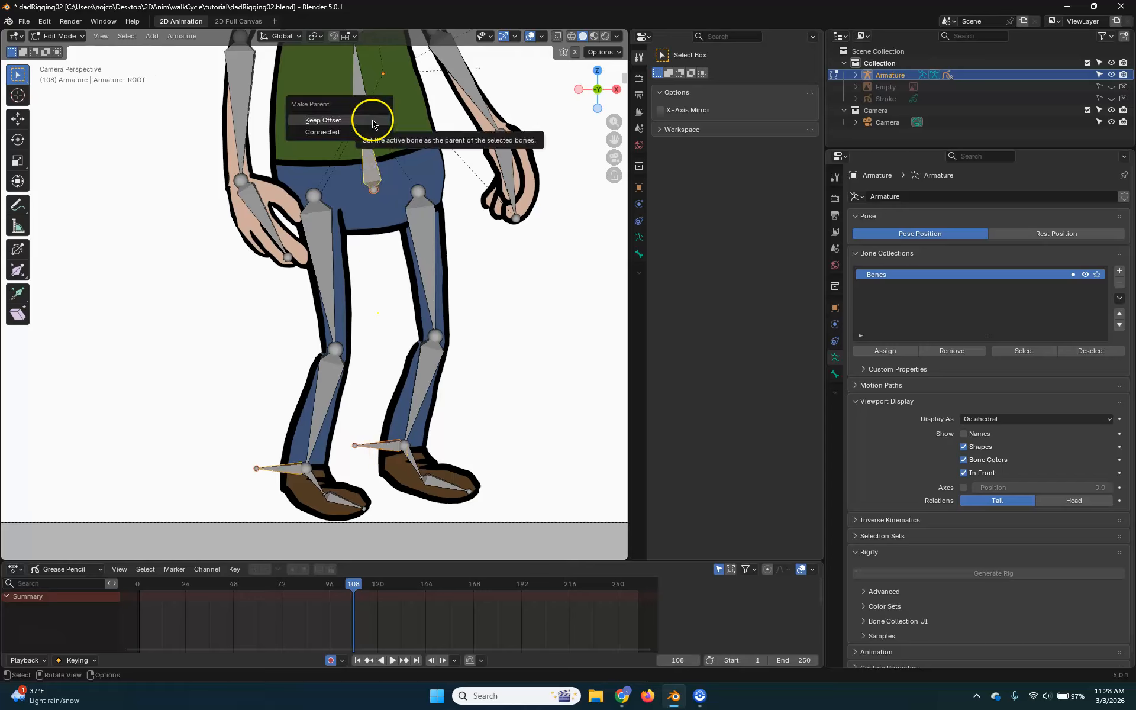
left_click(351, 116)
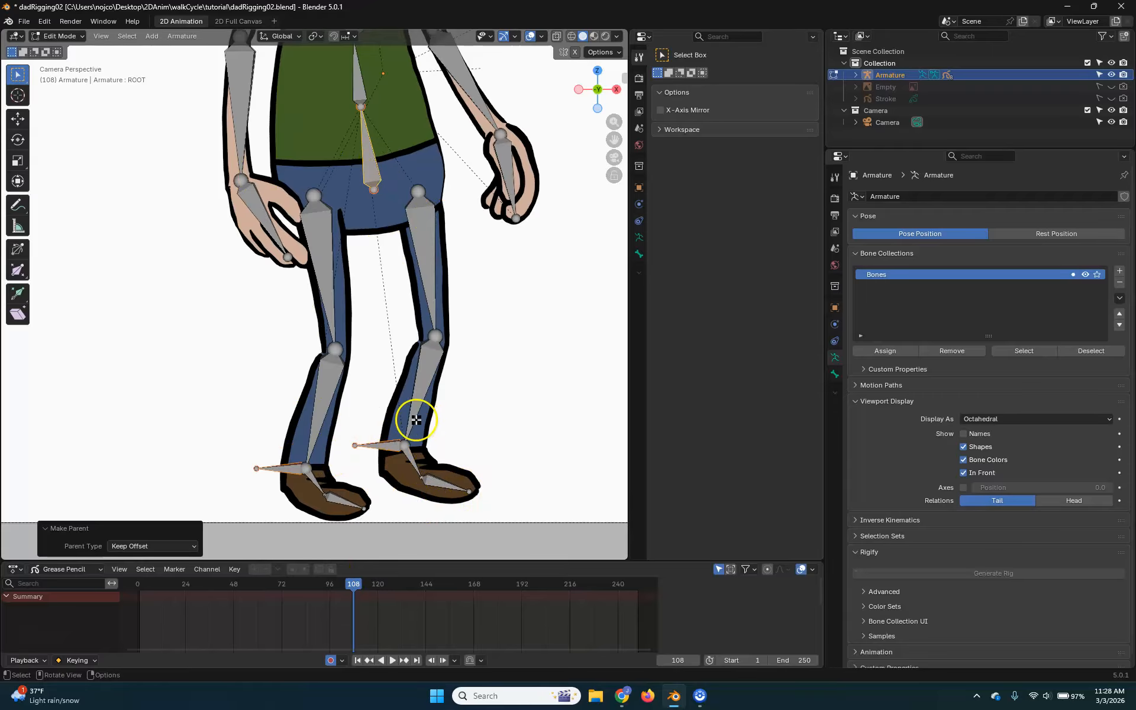
In Pose Mode, add an Inverse Kinematics constraint to the left shin bone Leg02.L
middle_click_drag(412, 390, 444, 304, "shift")
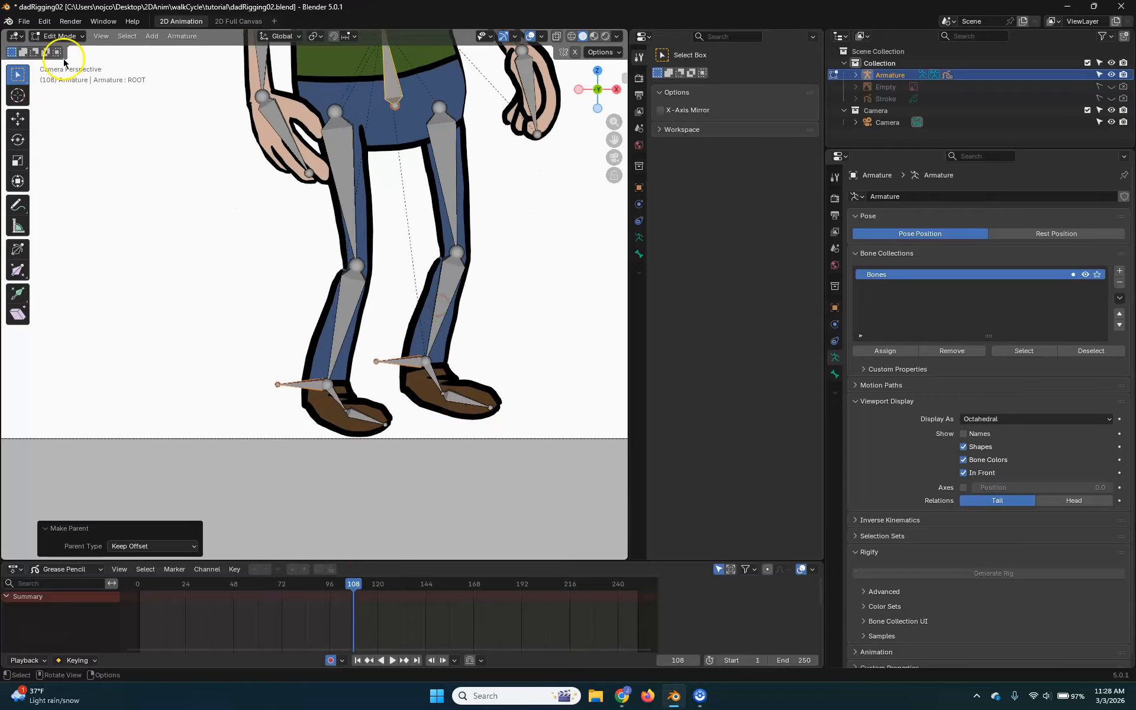
left_click(59, 35)
left_click(65, 75)
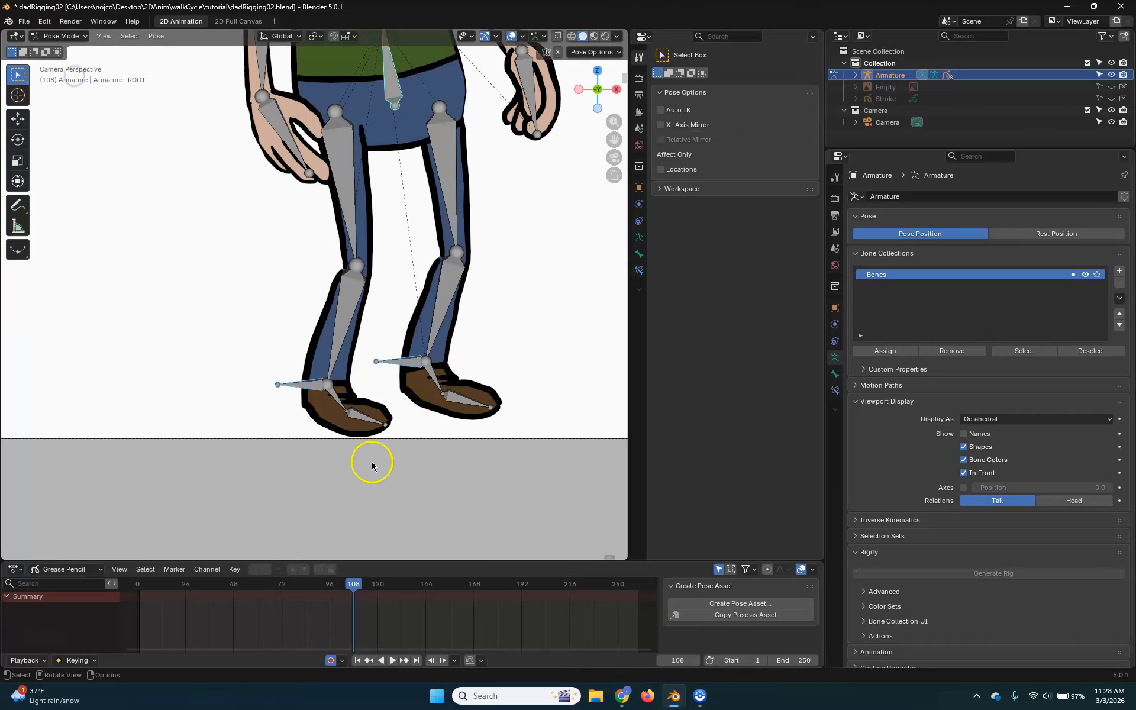
left_click(303, 296)
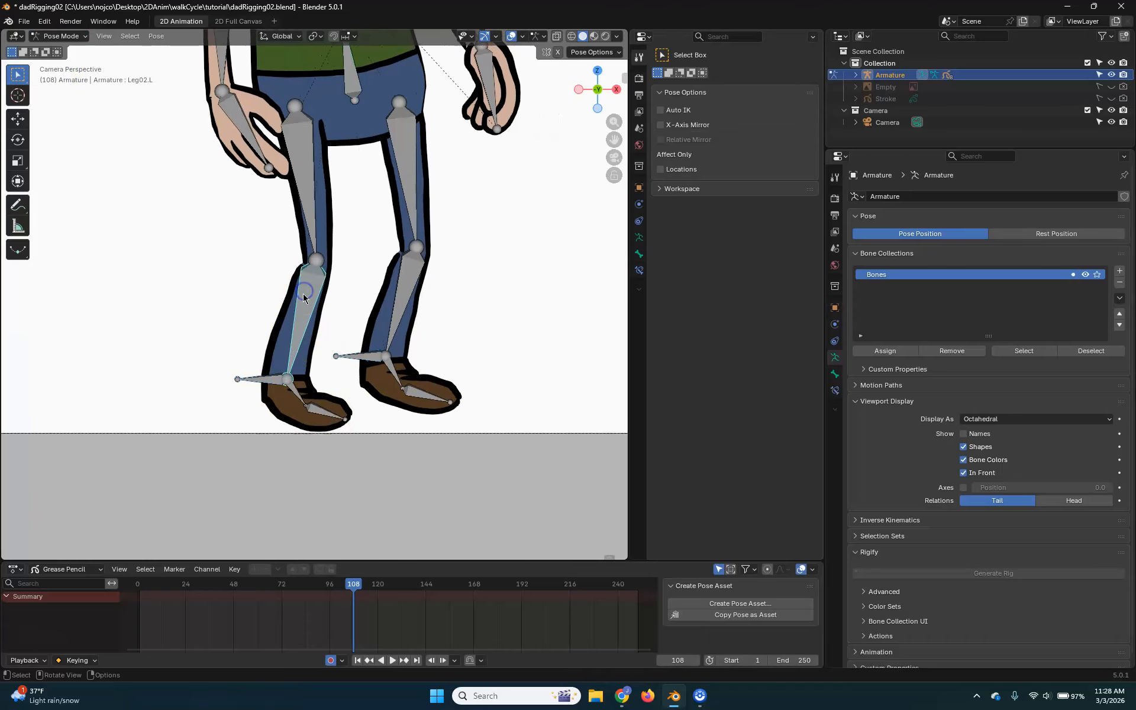
left_click(835, 391)
left_click(959, 196)
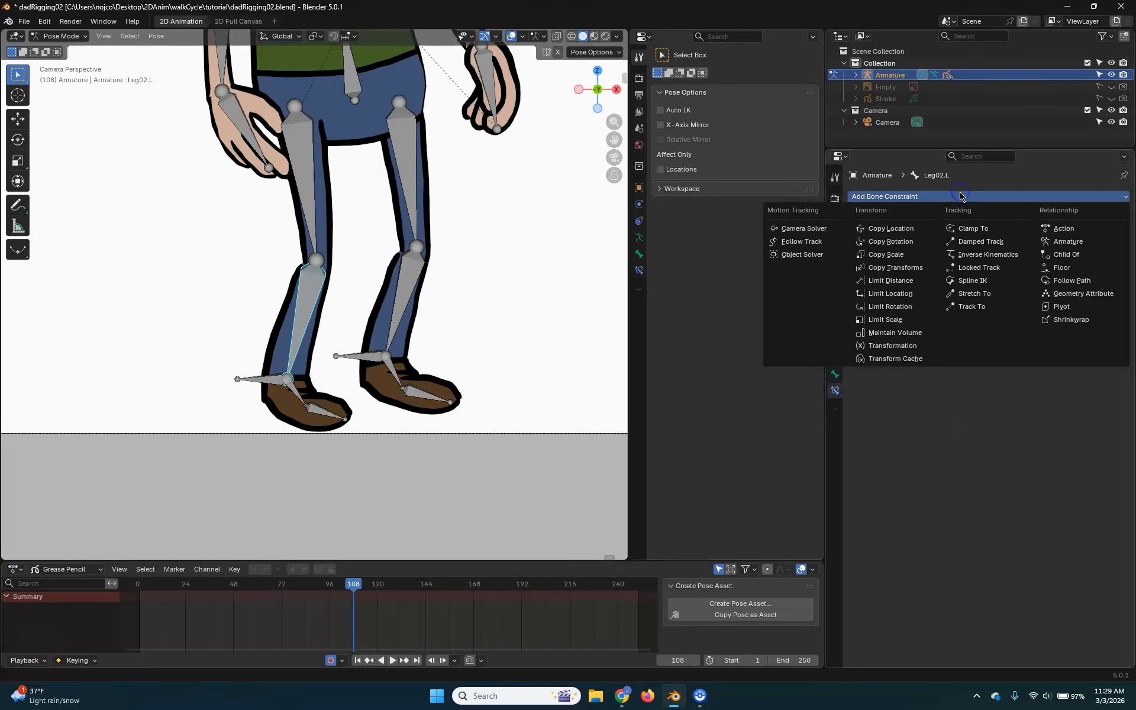
left_click(1009, 256)
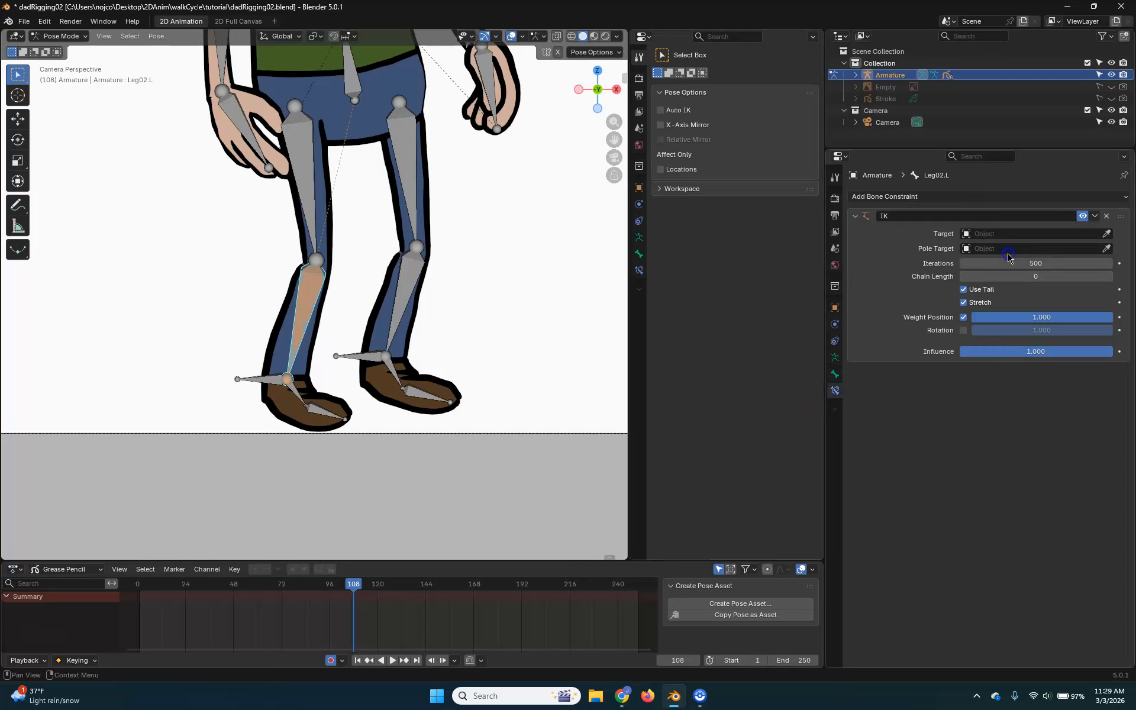
Set the IK constraint's target to Armature and its target bone to Leg02.L.001
left_click(1105, 235)
left_click(272, 379)
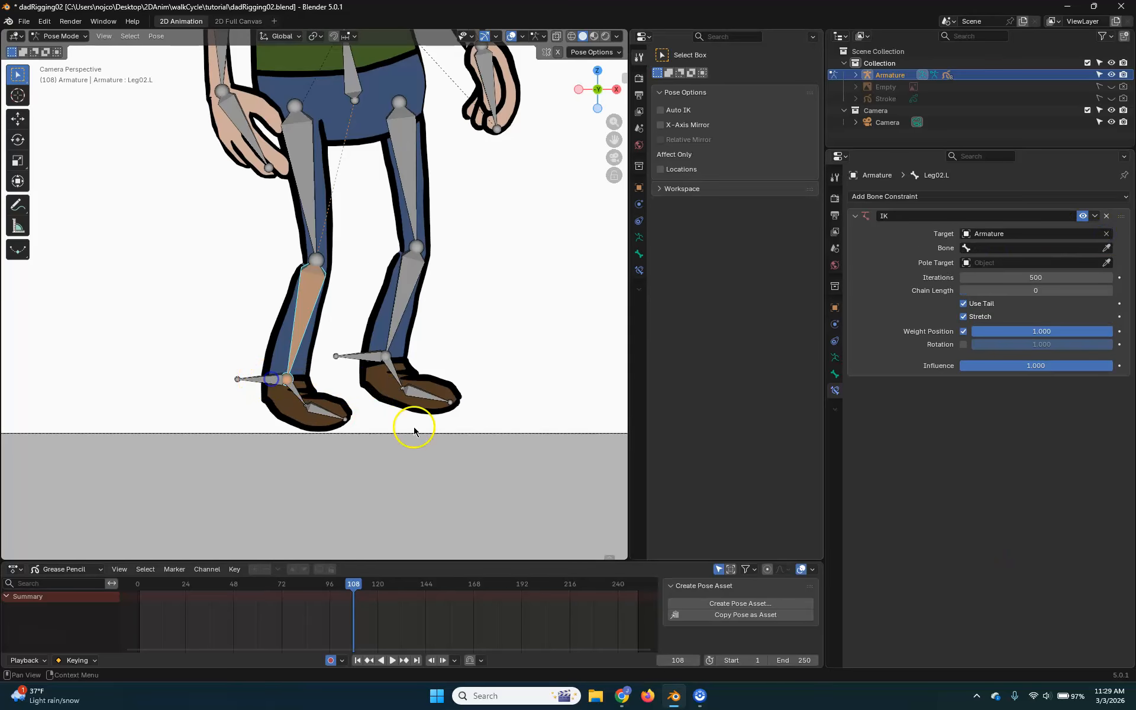
left_click(1107, 247)
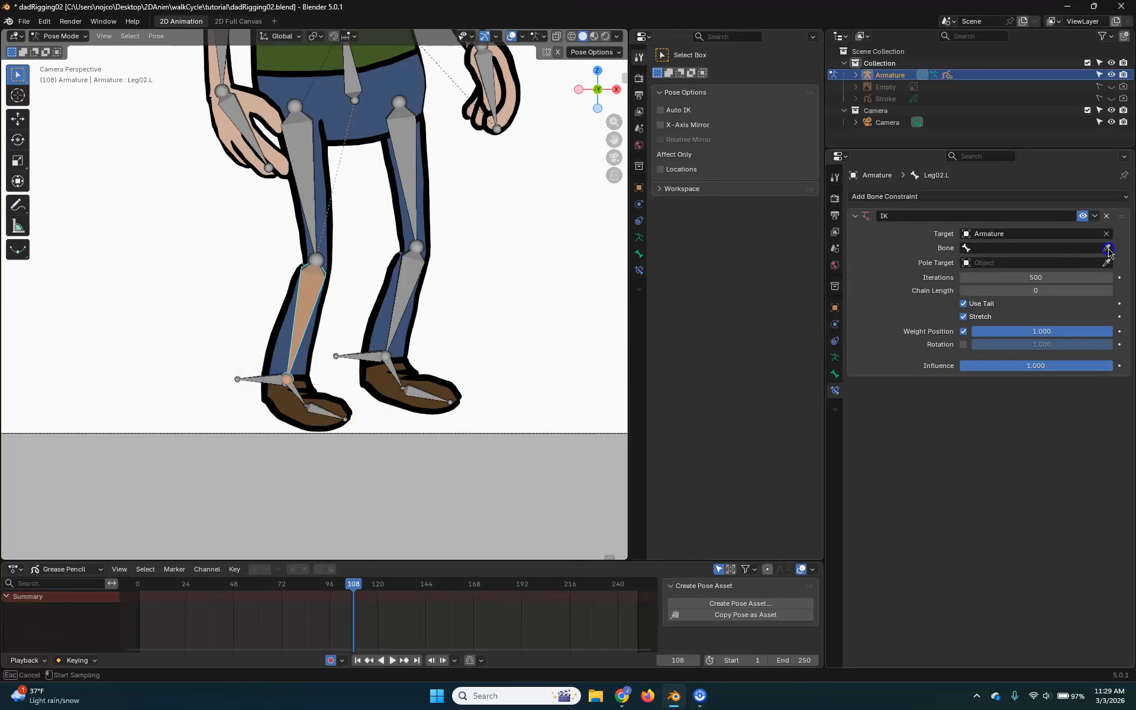
left_click(261, 380)
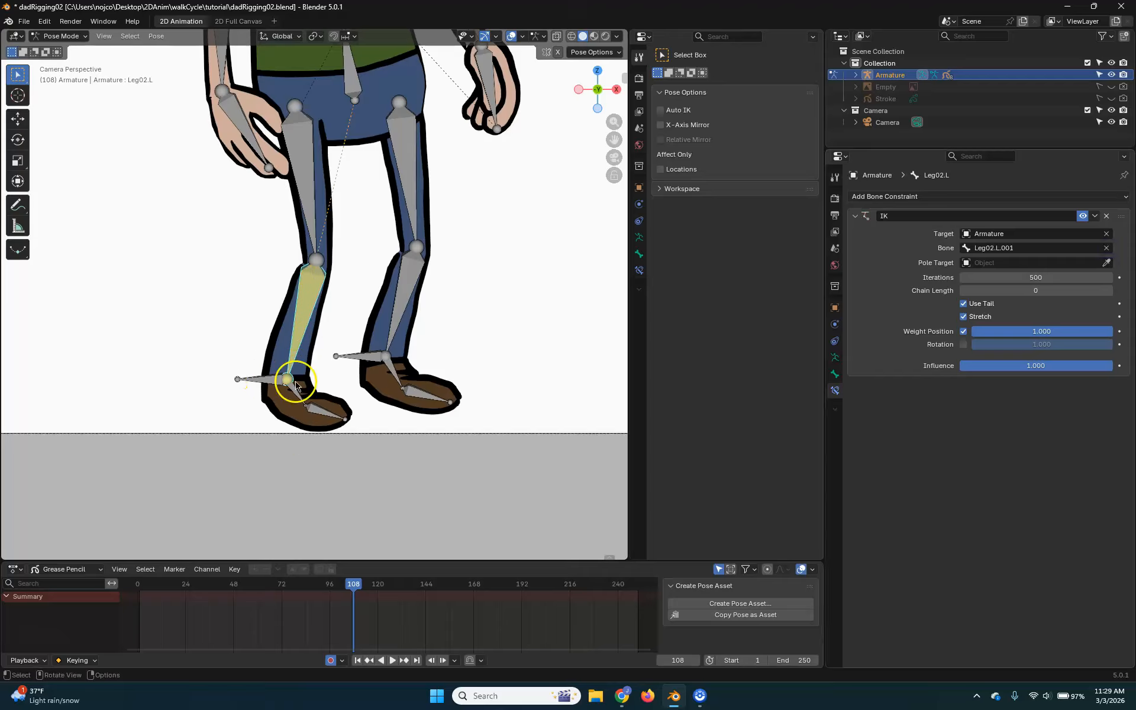
Try moving the left ankle control bone Leg02.L.001 to test how the IK drives the rig
left_click(268, 380)
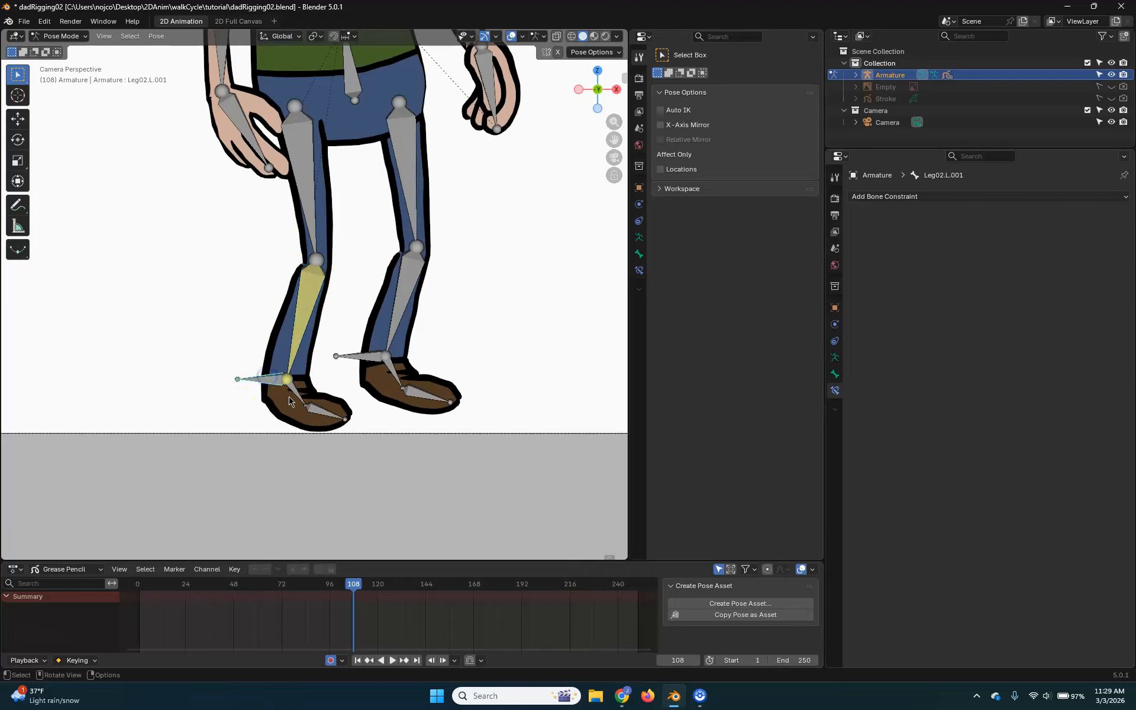
key("g")
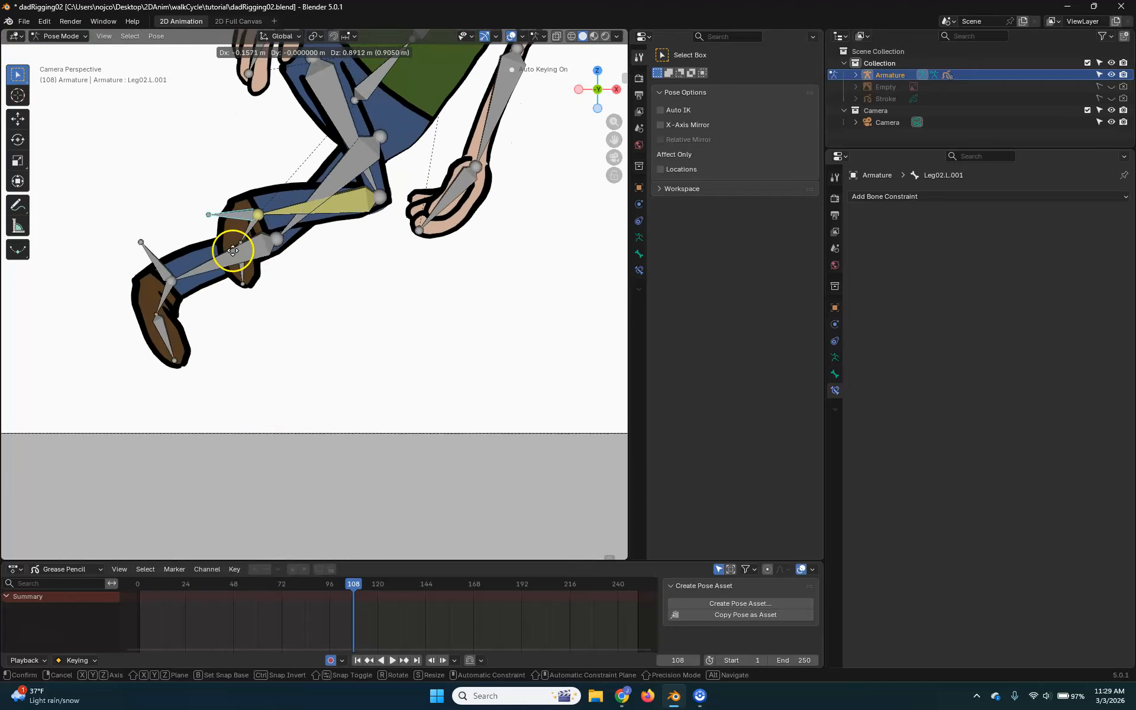
right_click(256, 320)
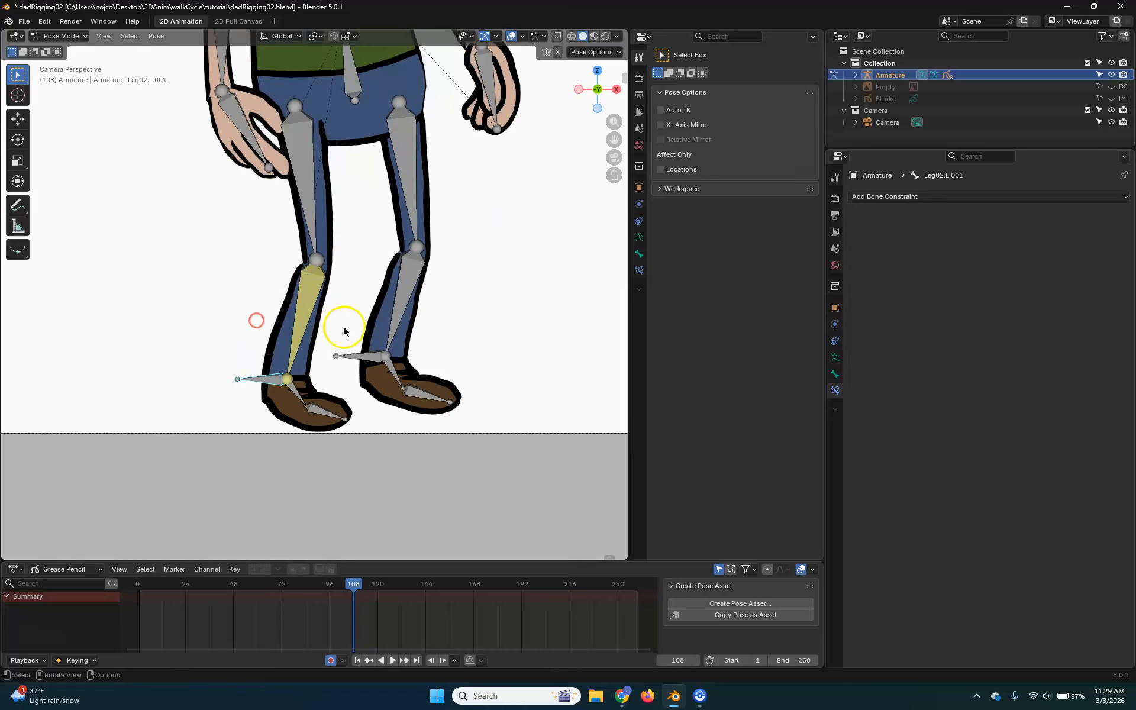
Set the IK chain length of Leg02.L to 2 and test it by moving the left ankle control bone
left_click(319, 315)
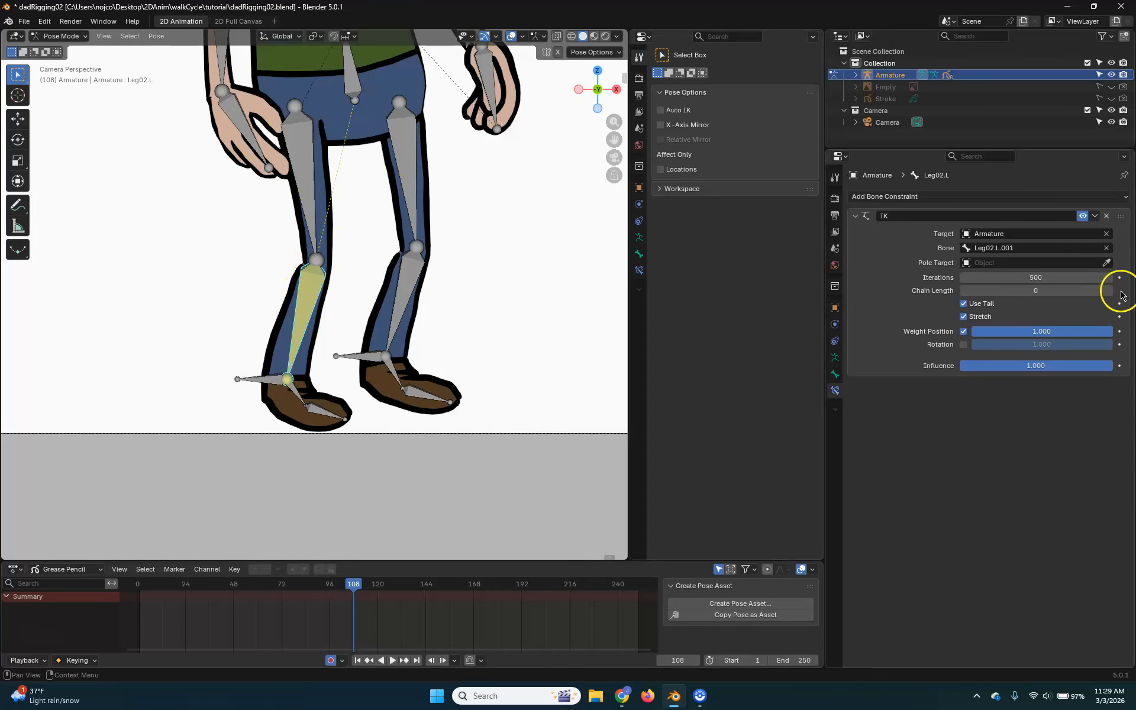
left_click(1109, 290)
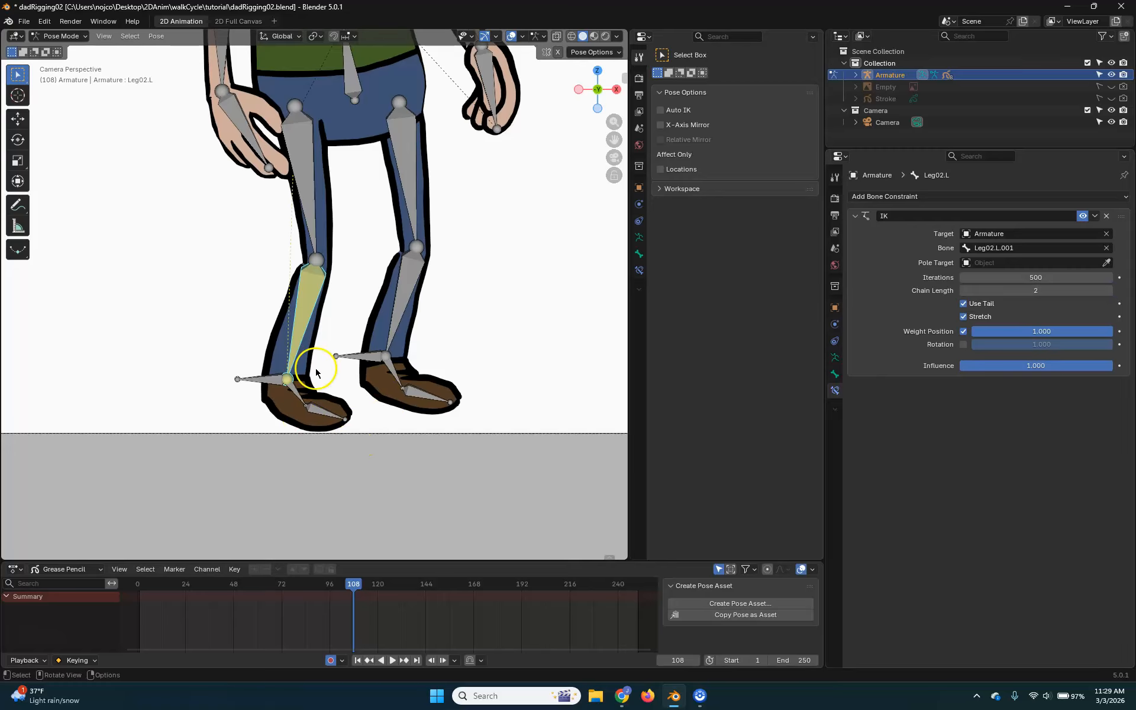
left_click(273, 382)
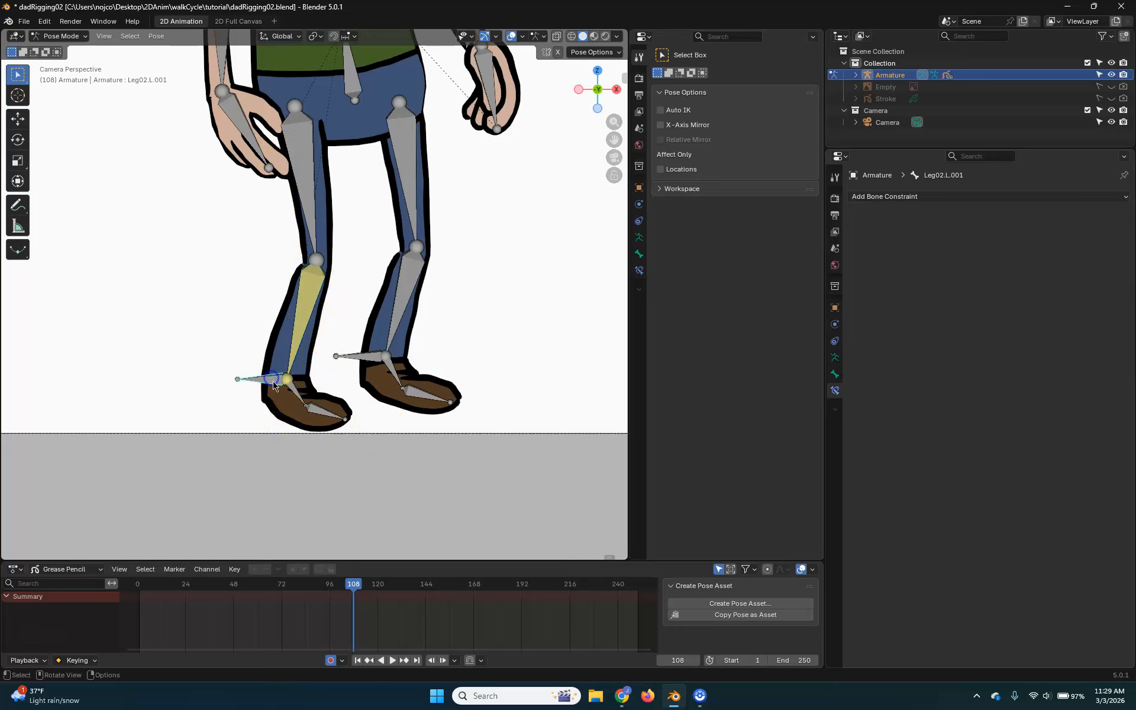
key("g")
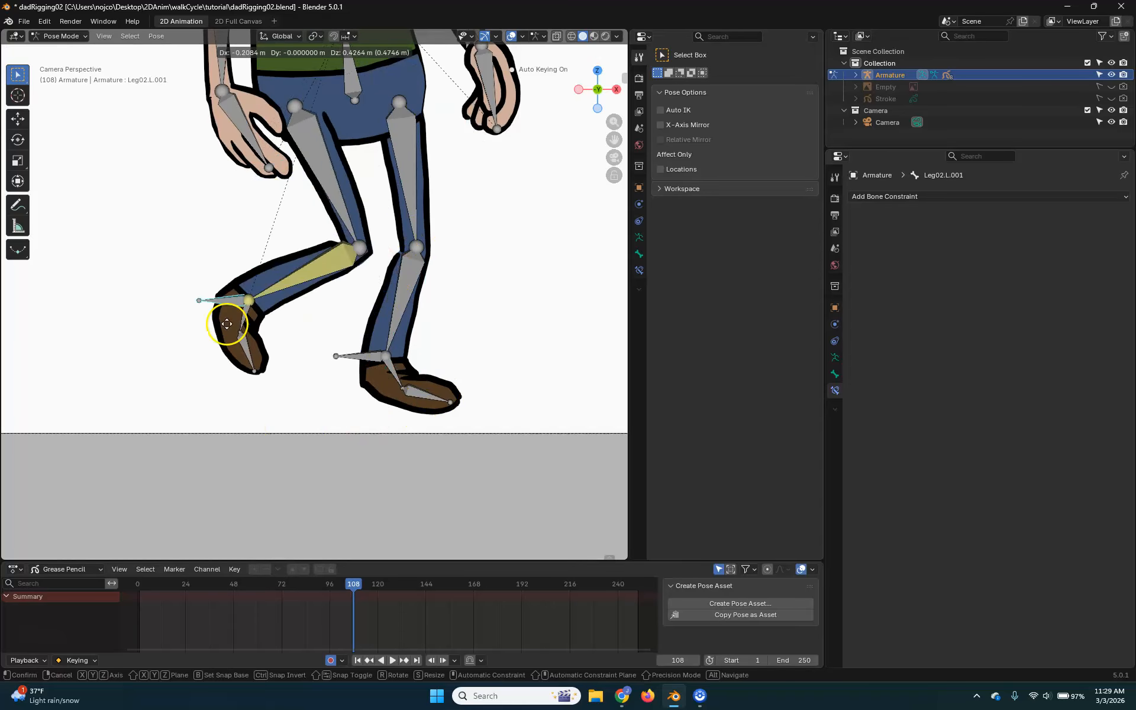
right_click(395, 318)
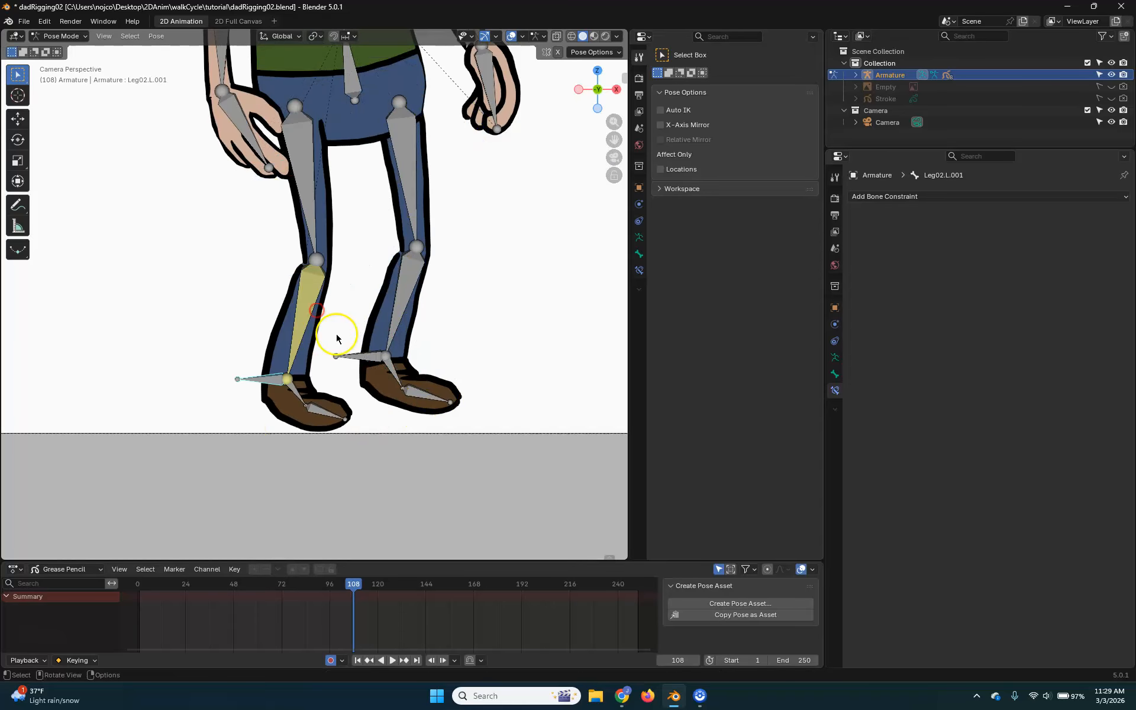
left_click(304, 323)
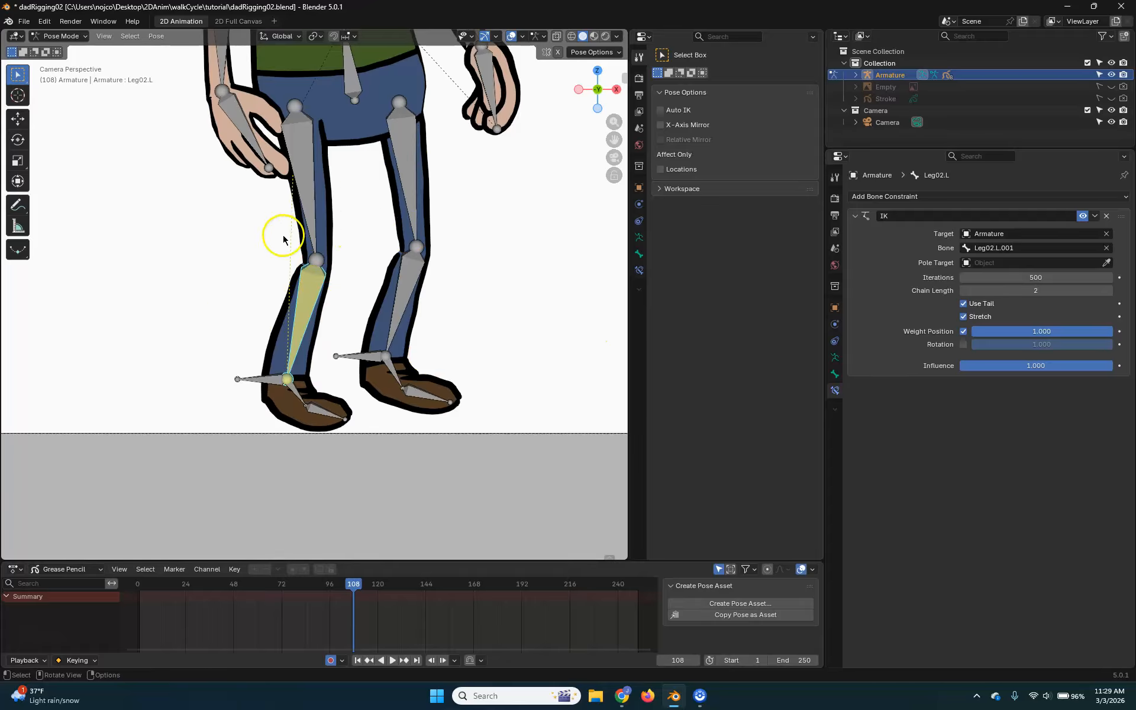
left_click_drag(275, 386, 368, 303)
left_click(262, 383)
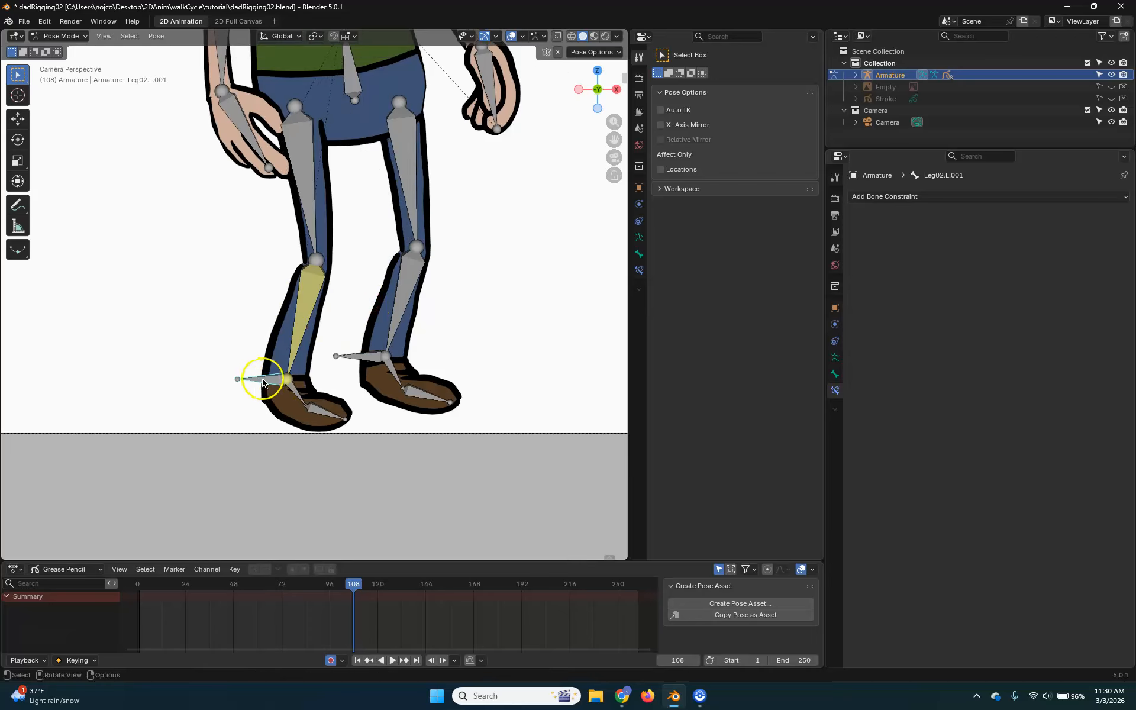
Add a Copy Rotation constraint to the left foot bone Leg03.L, targeting the ankle control bone Leg02.L.001
scroll(283, 426, "up", 1)
middle_click_drag(306, 396, 313, 288, "shift")
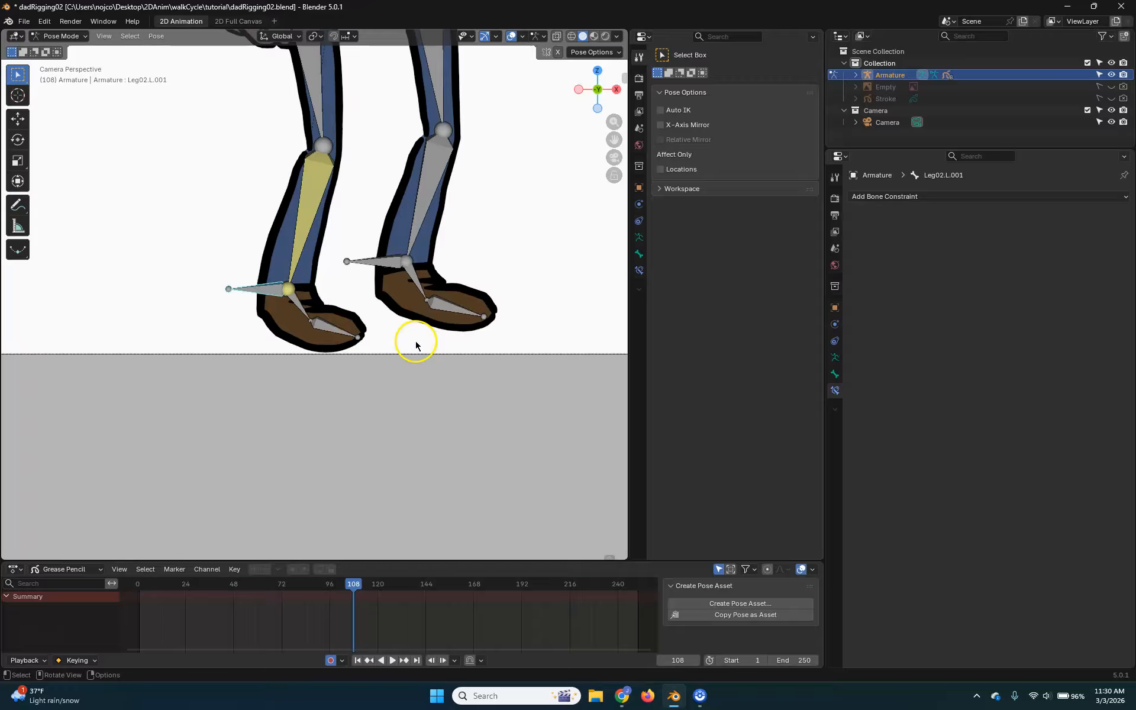
left_click(295, 308)
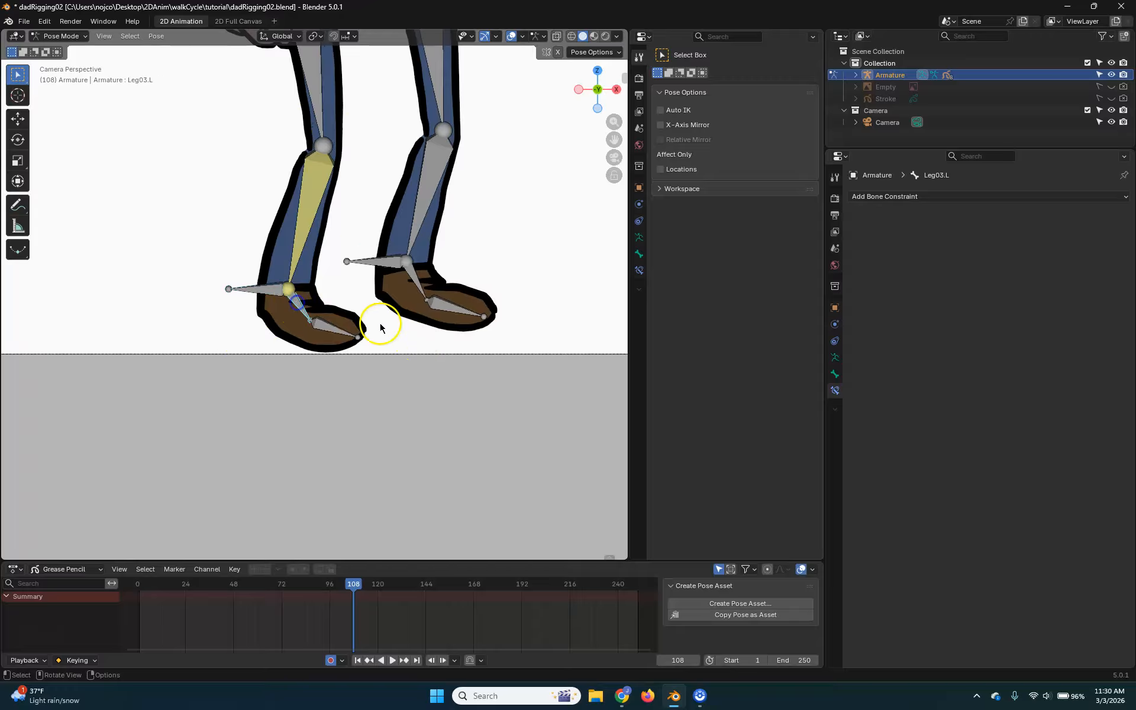
left_click(918, 196)
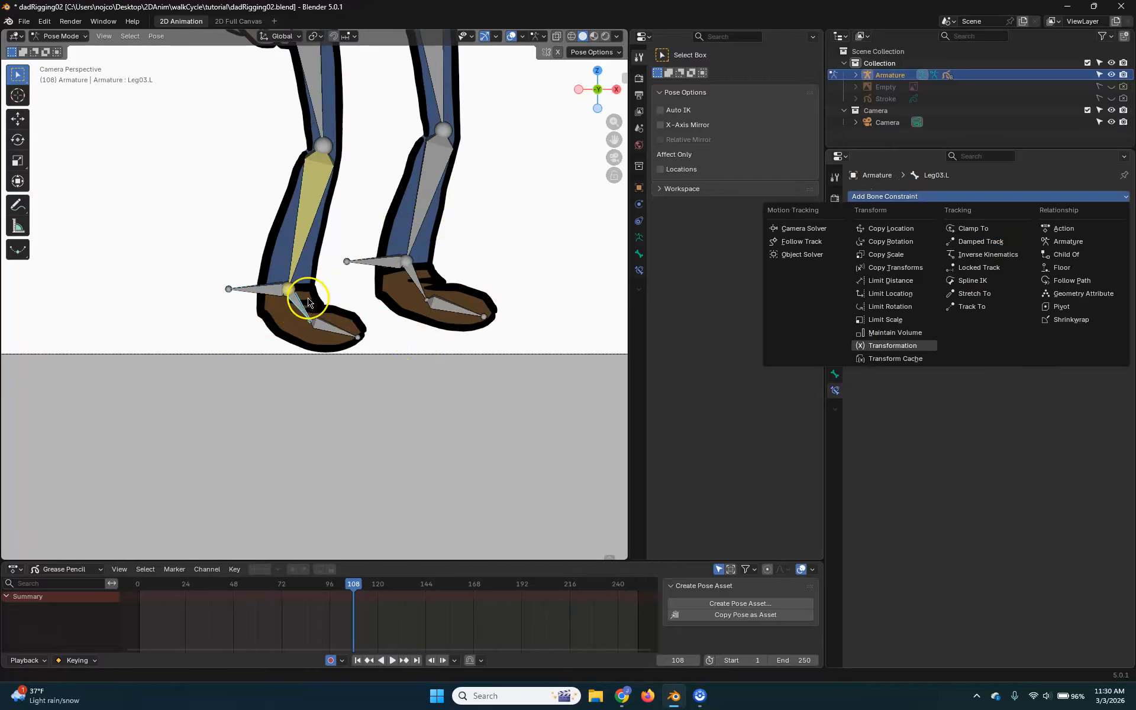
left_click(258, 303)
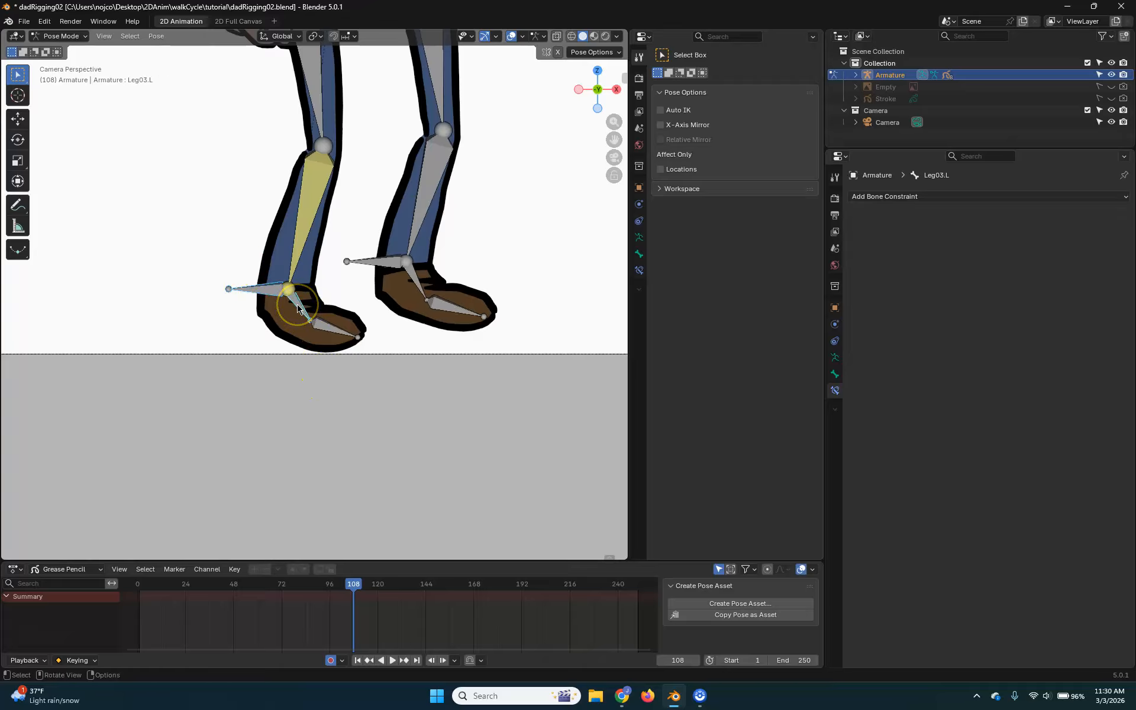
key("ctrl+shift+c")
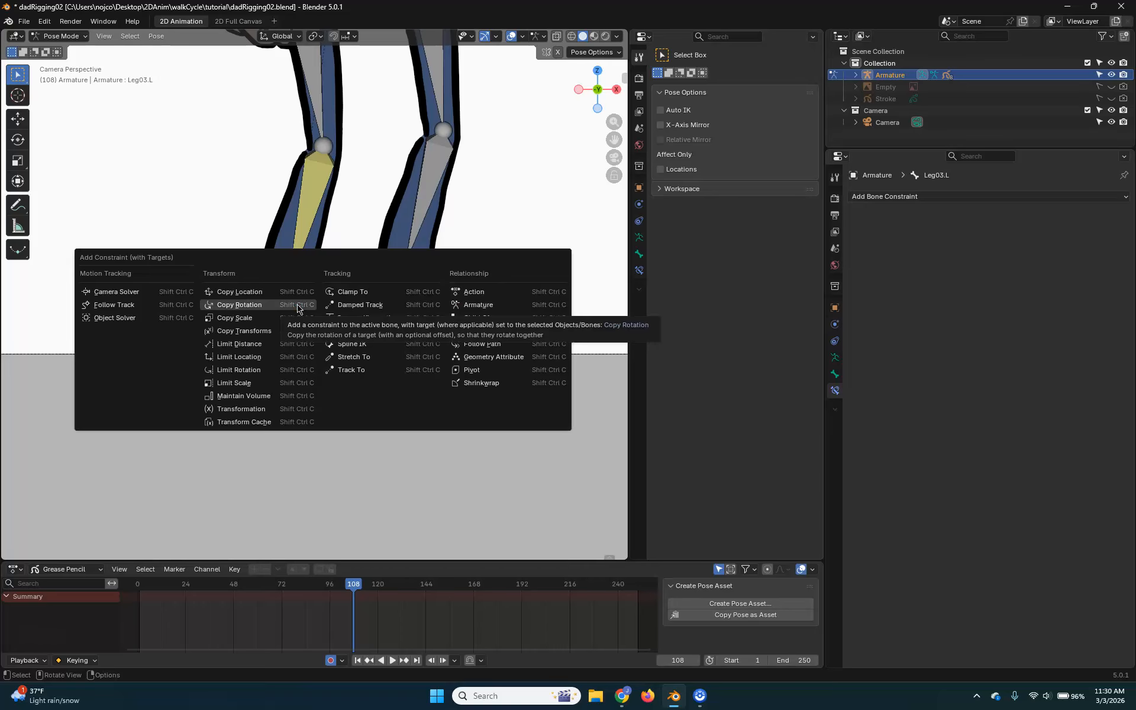
left_click(257, 305)
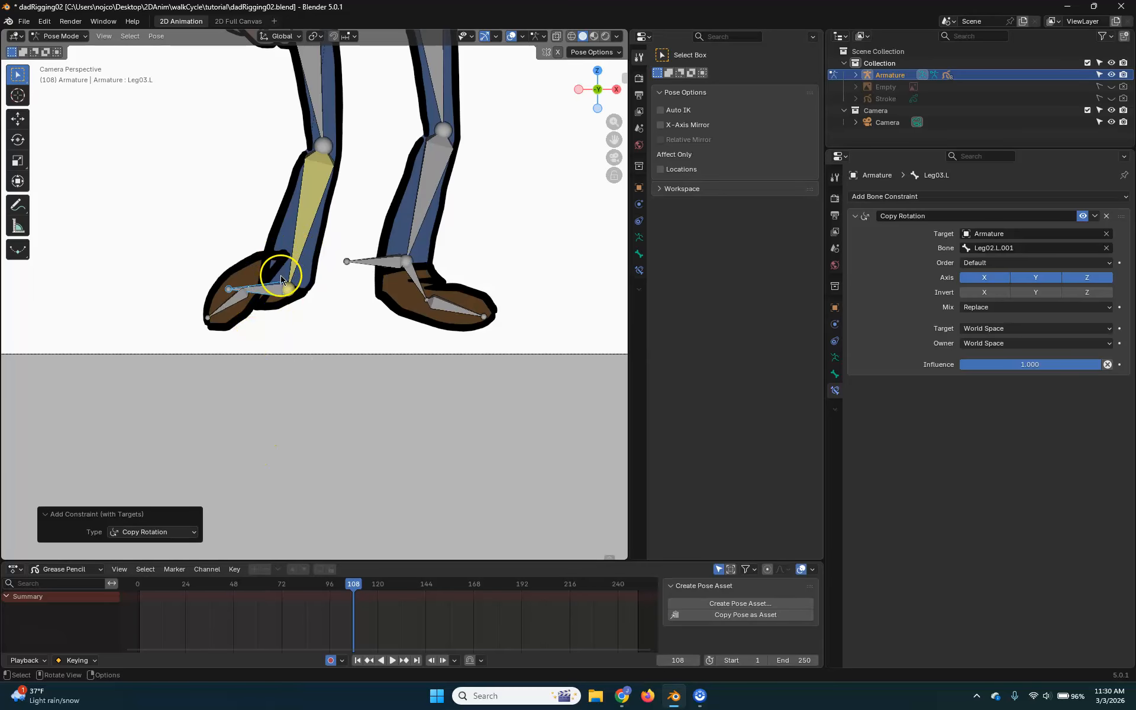
Set both the target and owner spaces of Leg03.L's Copy Rotation constraint to Local With Parent
left_click(413, 278)
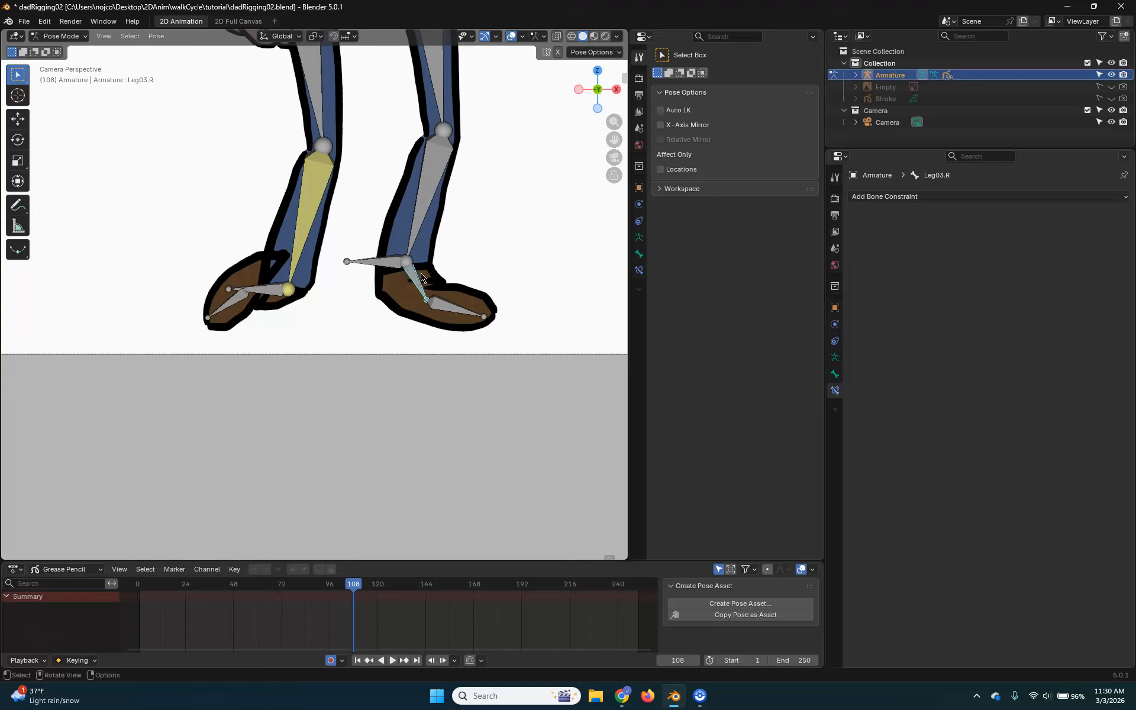
left_click(278, 295)
left_click(275, 298)
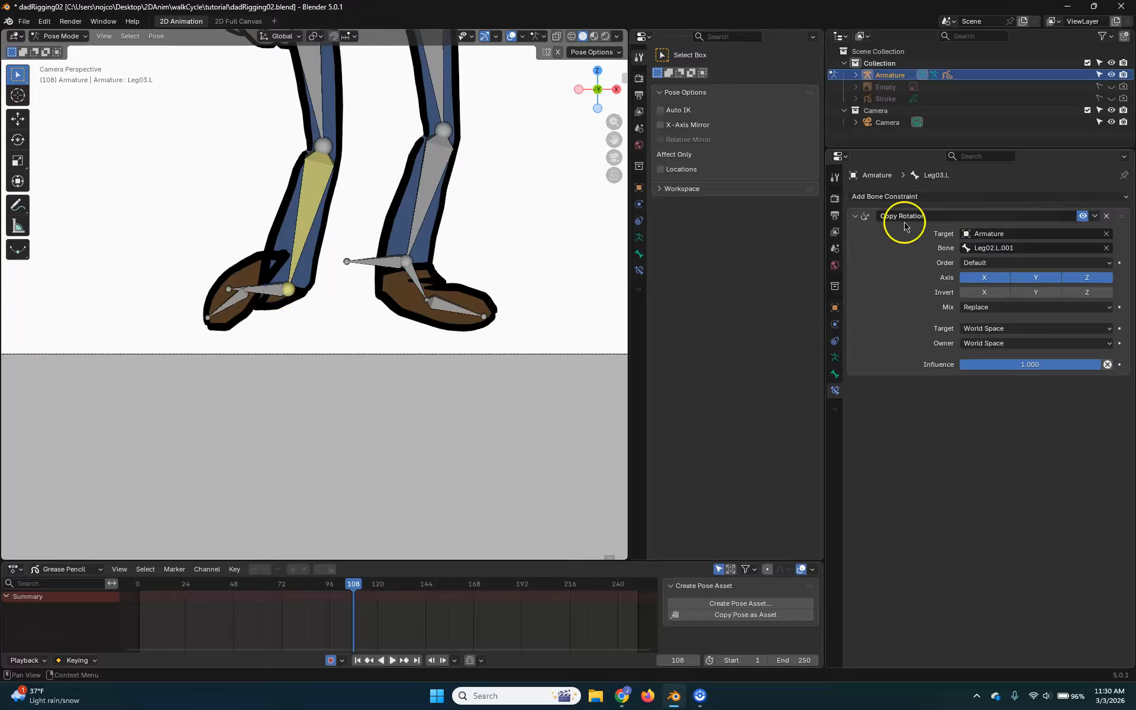
left_click(1015, 329)
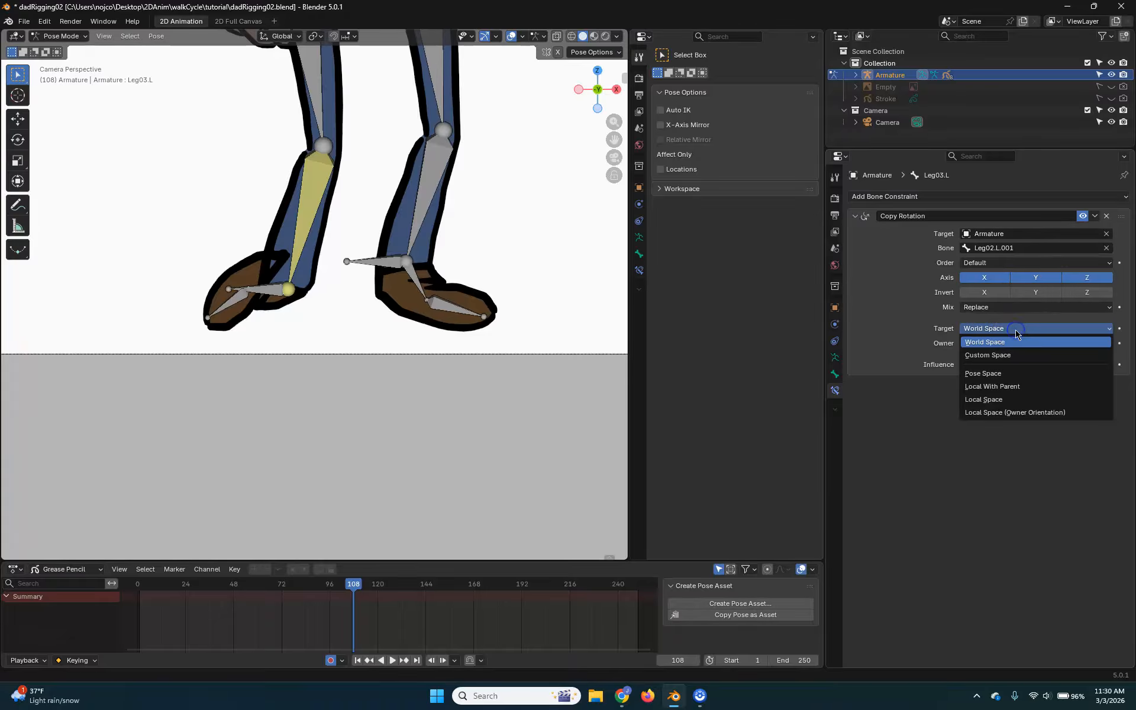
left_click(1026, 387)
left_click(1014, 342)
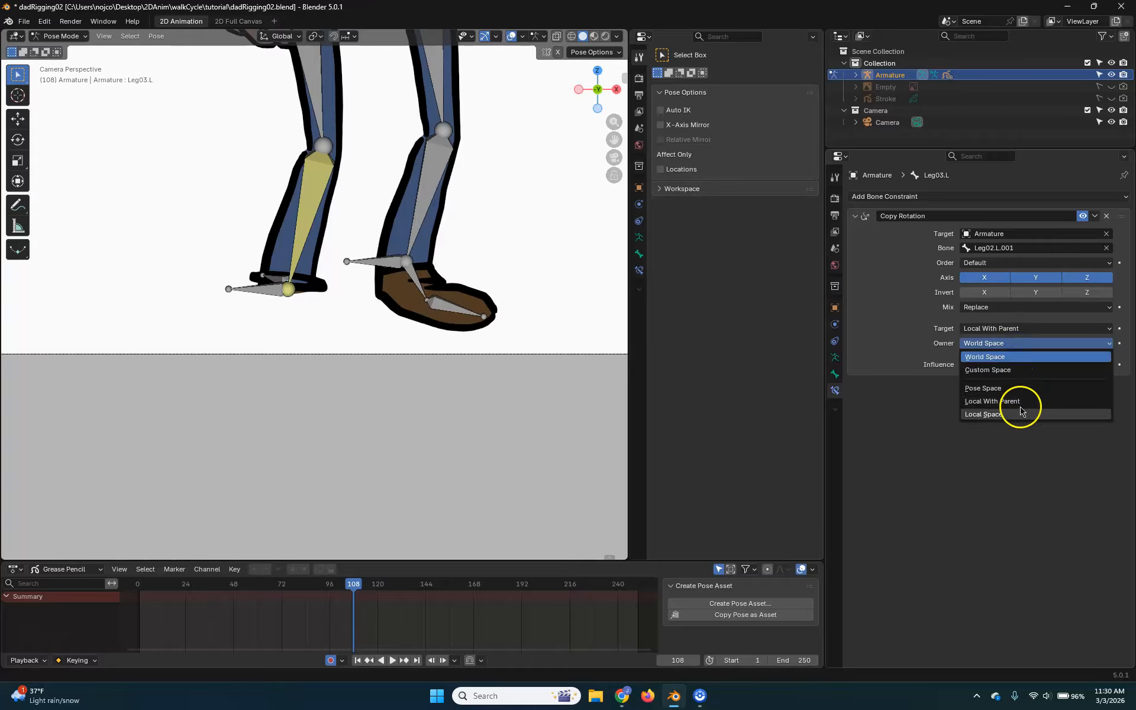
left_click(1025, 402)
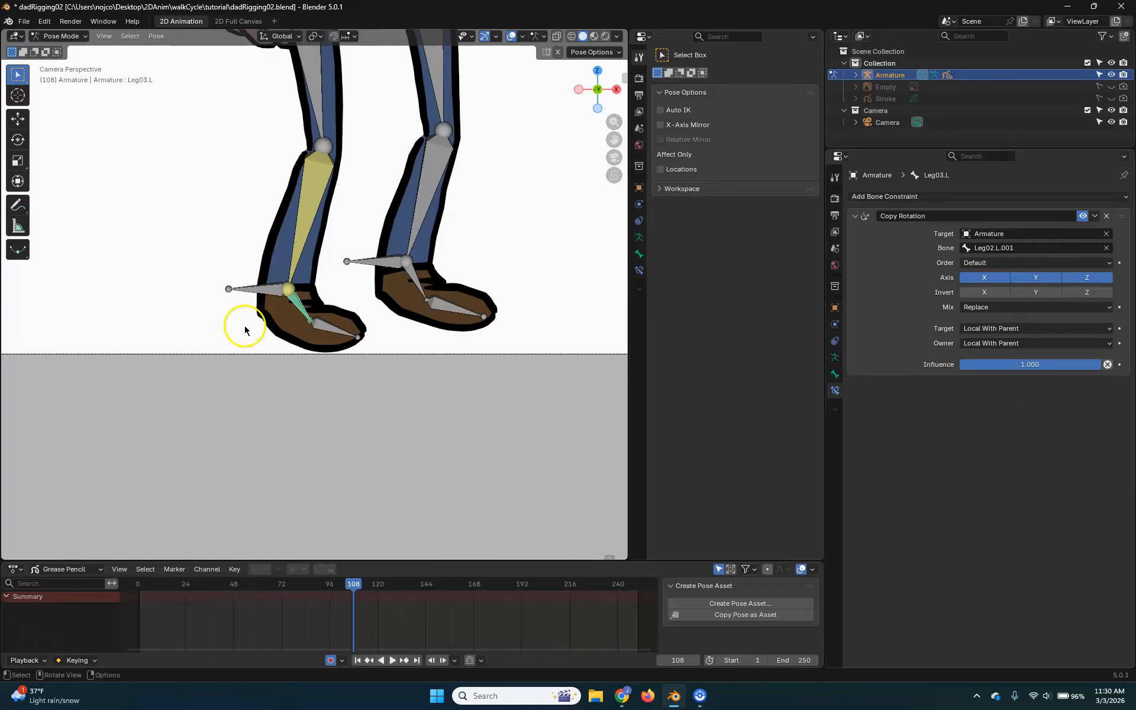
Test the left ankle control bone Leg02.L.001 by moving and rotating it, and undo both changes
left_click(262, 291)
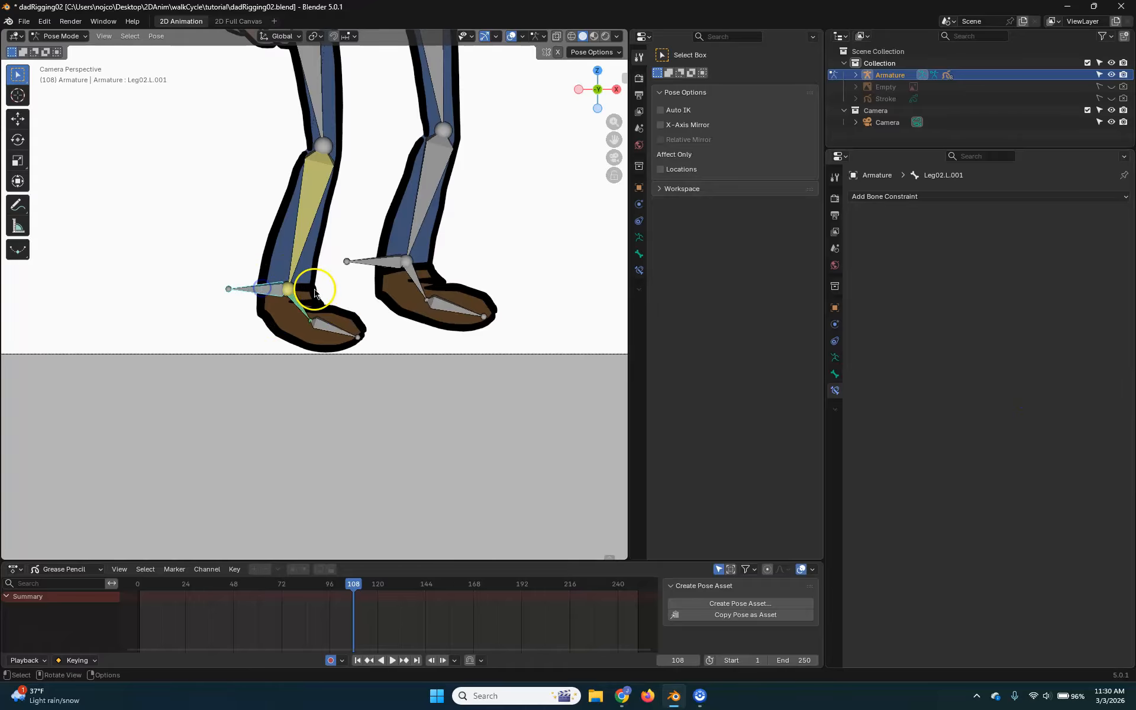
key("r")
right_click(450, 288)
key("g")
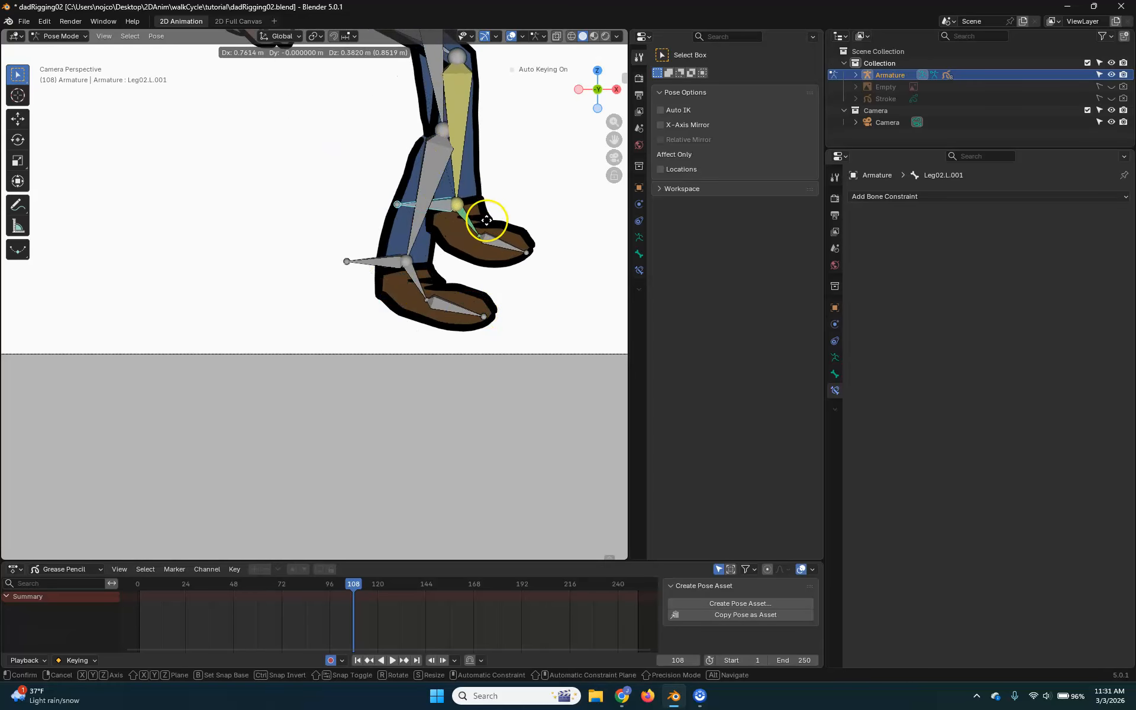
left_click(492, 219)
key("r")
left_click(527, 128)
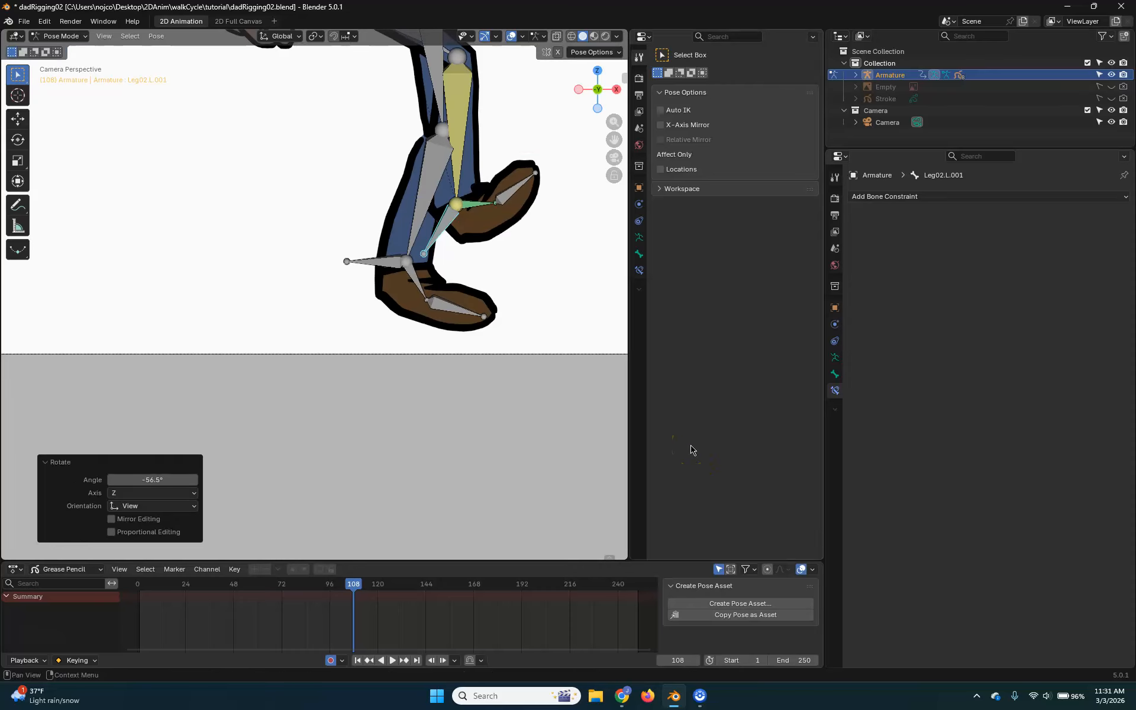
key("ctrl+z")
key("ctrl+z")
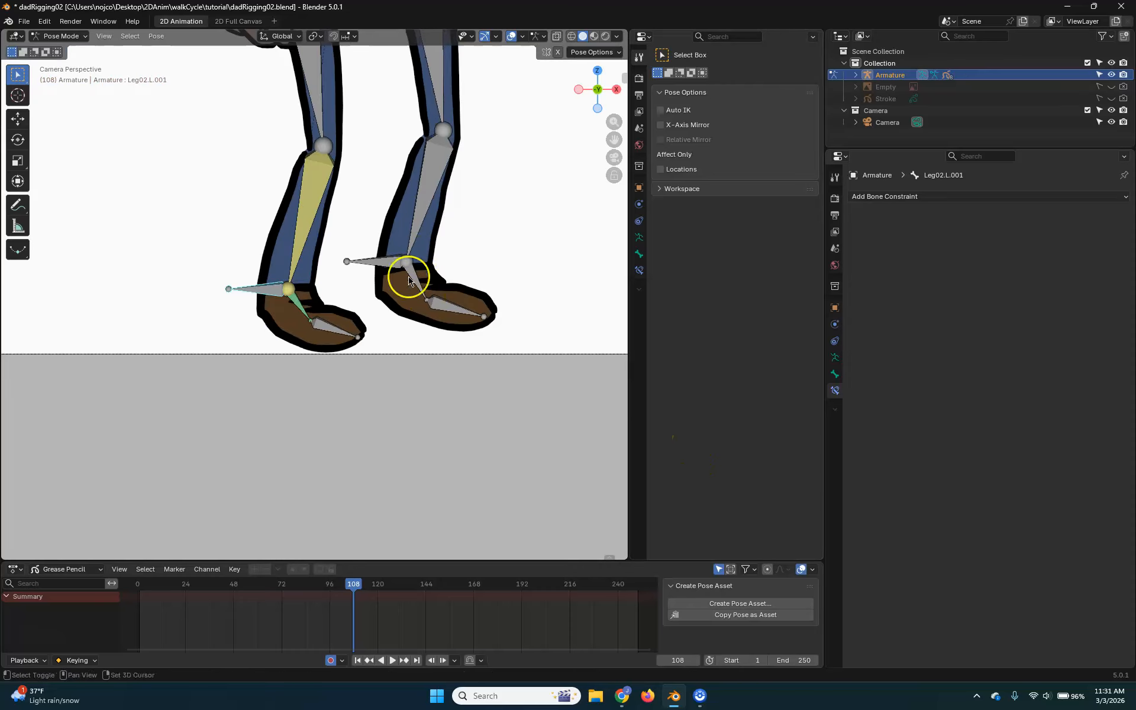
Add an Inverse Kinematics constraint to the right shin bone Leg02.R, targeting Leg02.R.001, with a chain length of 2
middle_click_drag(406, 275, 375, 308, "shift")
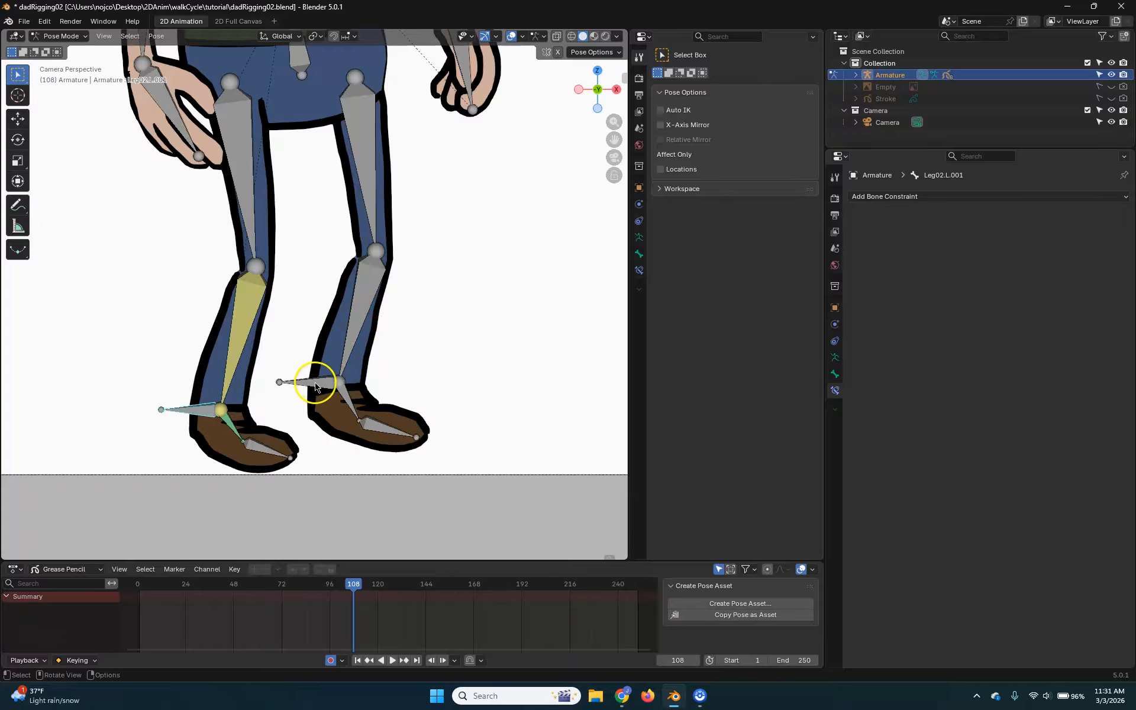
left_click(314, 384)
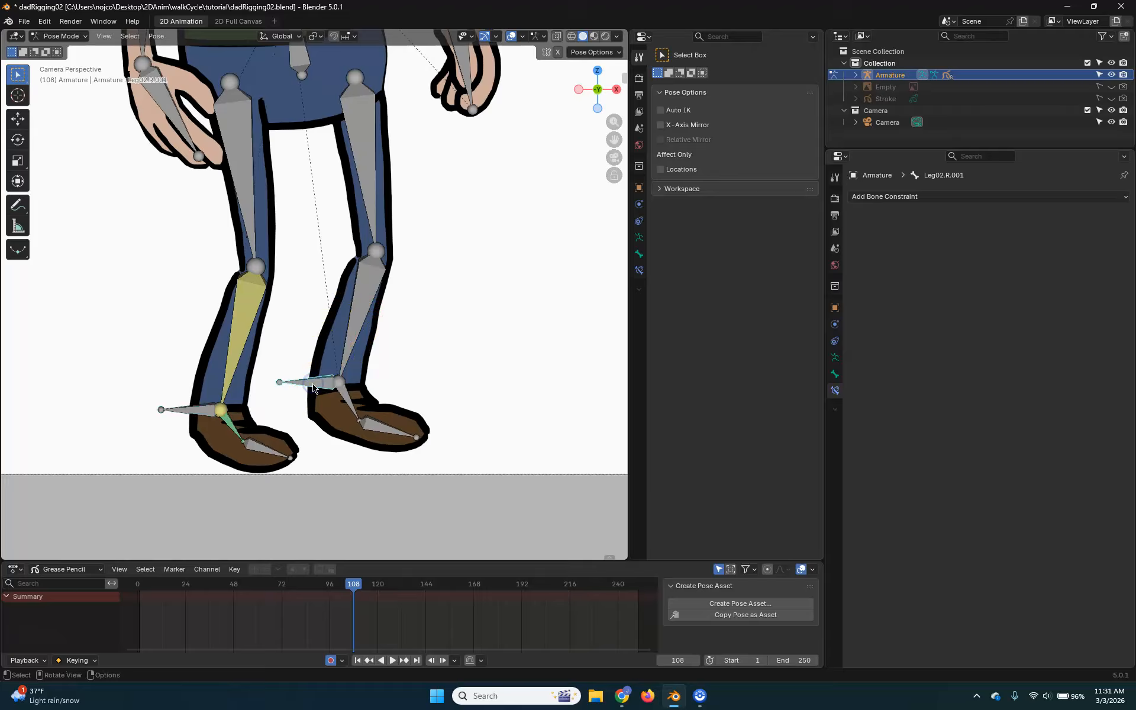
left_click(373, 293, "shift")
key("shift+ctrl+c")
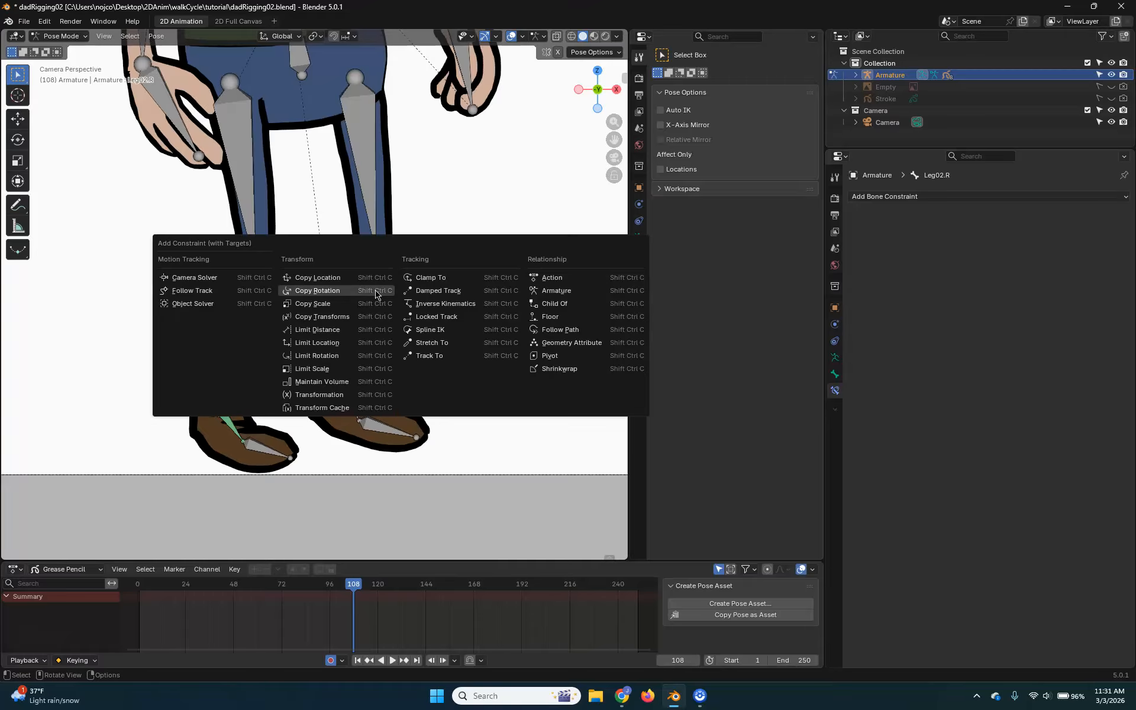
left_click(472, 305)
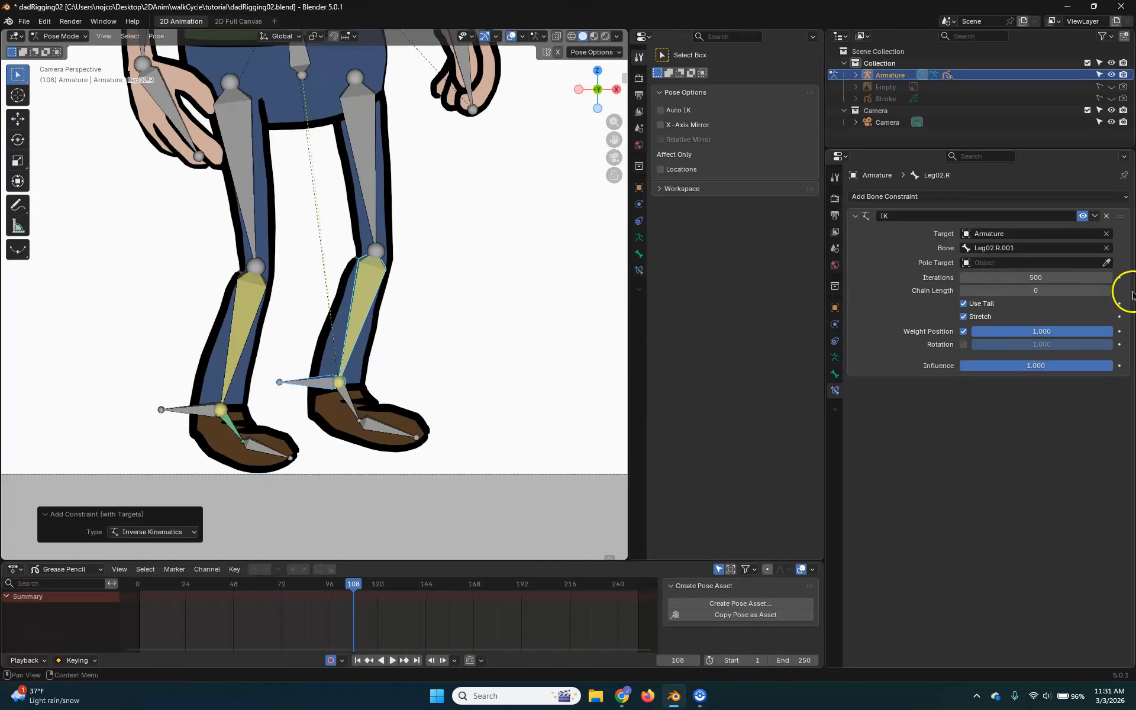
left_click(1108, 290)
left_click(1108, 290)
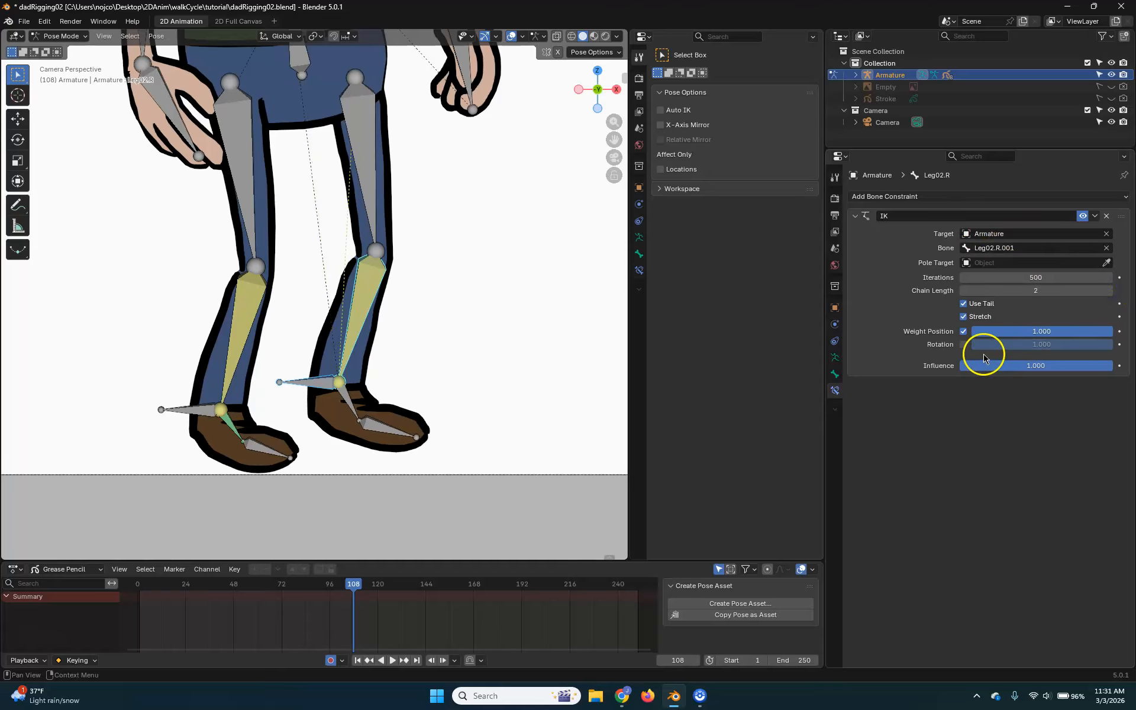
Add a Copy Rotation constraint to the right foot bone Leg03.R, targeting the ankle control bone Leg02.R.001
left_click(309, 381)
left_click(352, 403, "shift")
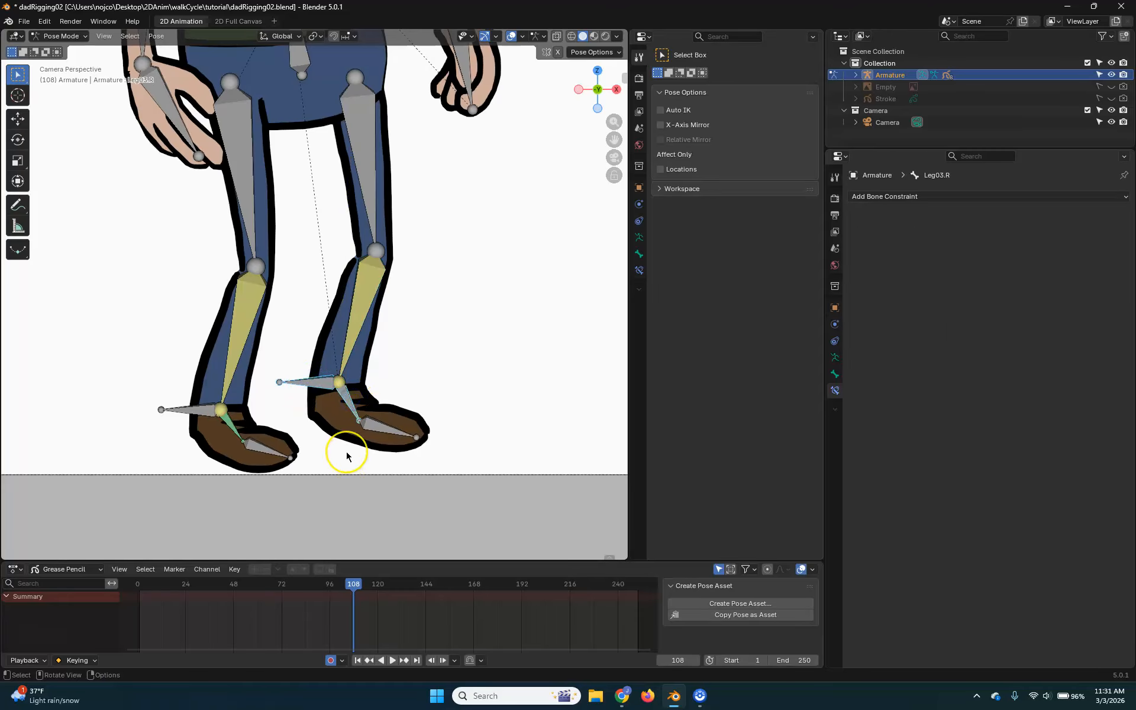
key("ctrl+shift+c")
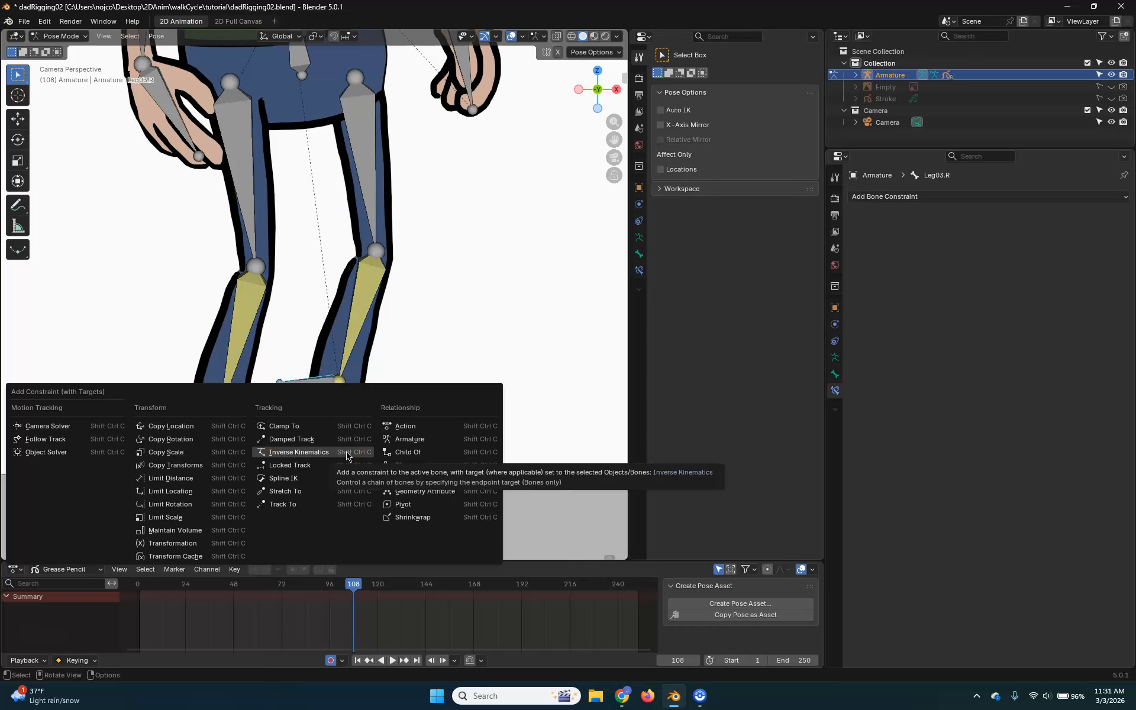
left_click(196, 444)
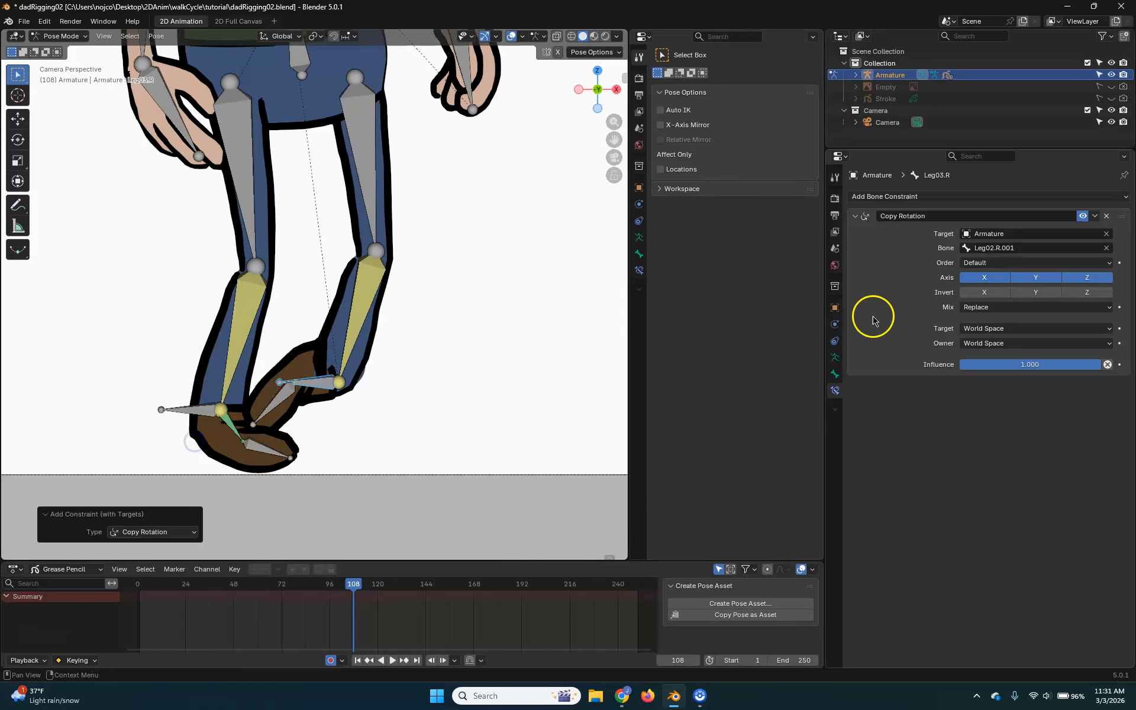
Set the target and owner spaces of Leg03.R's Copy Rotation constraint to Local With Parent
left_click(1021, 329)
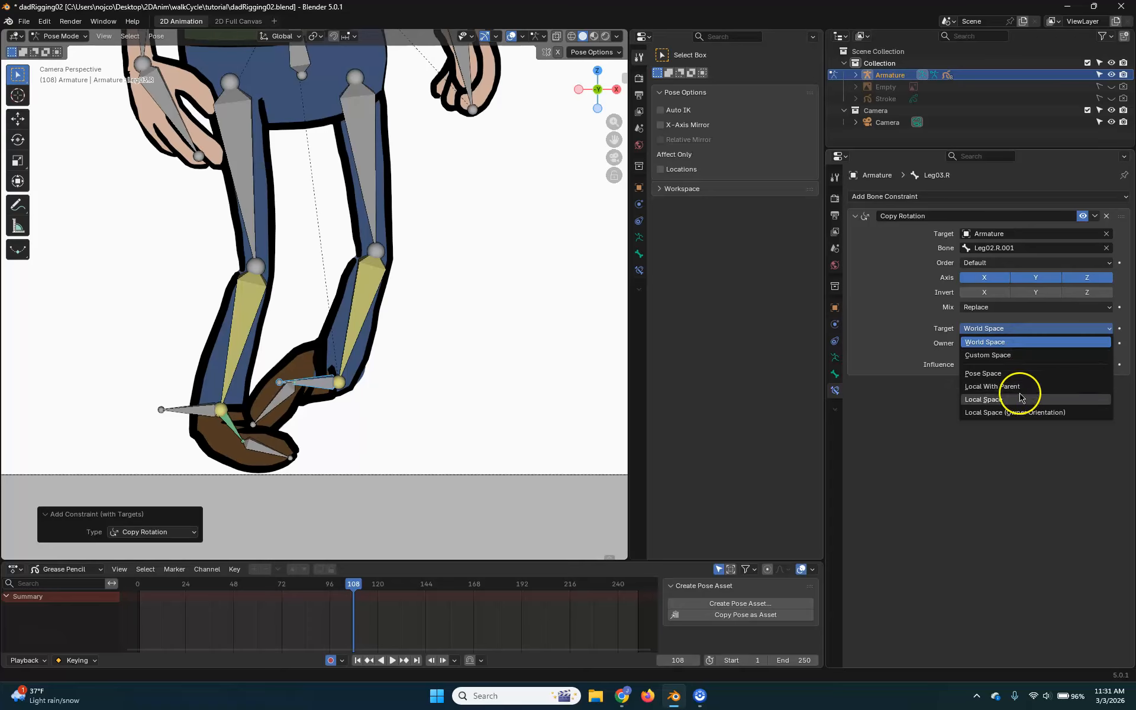
left_click(1024, 387)
left_click(1033, 342)
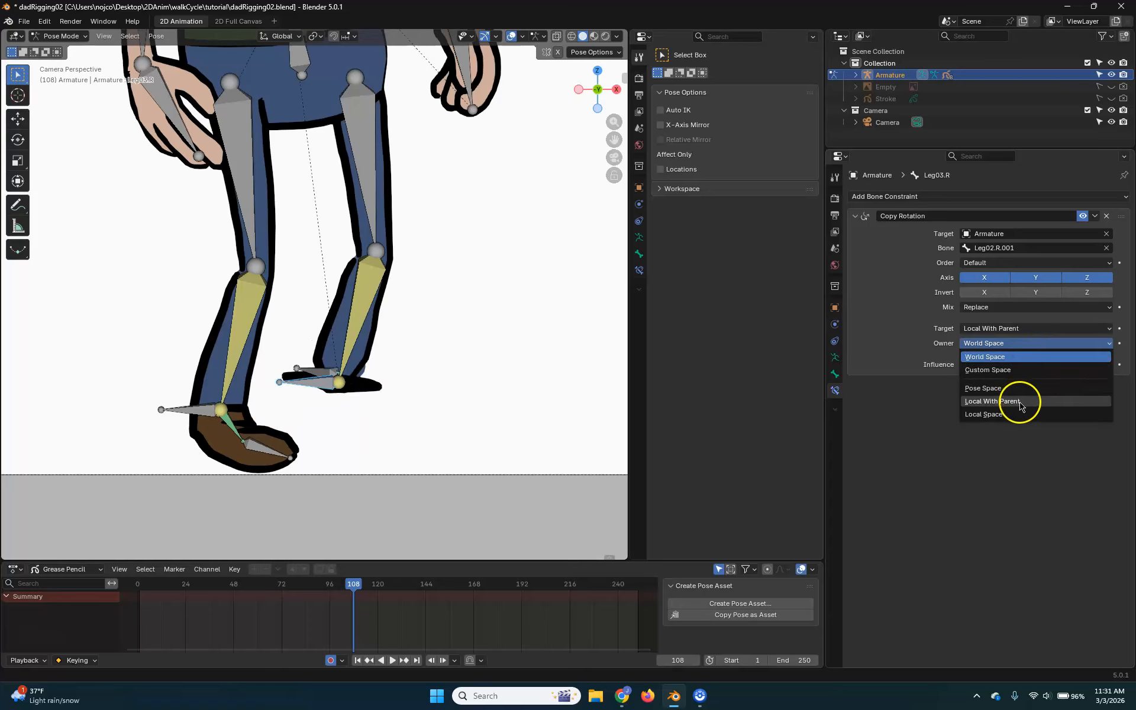
left_click(1020, 401)
Test rotating the right ankle control bone Leg02.R.001 and cancel the rotation
left_click(317, 398)
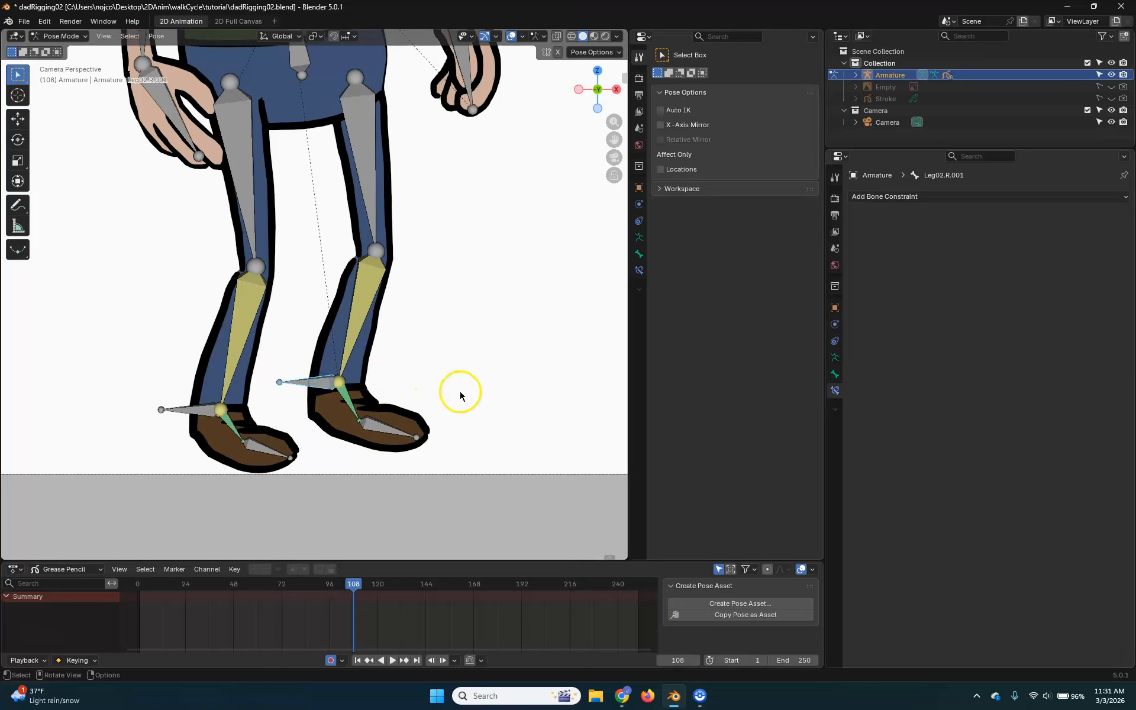
key("r")
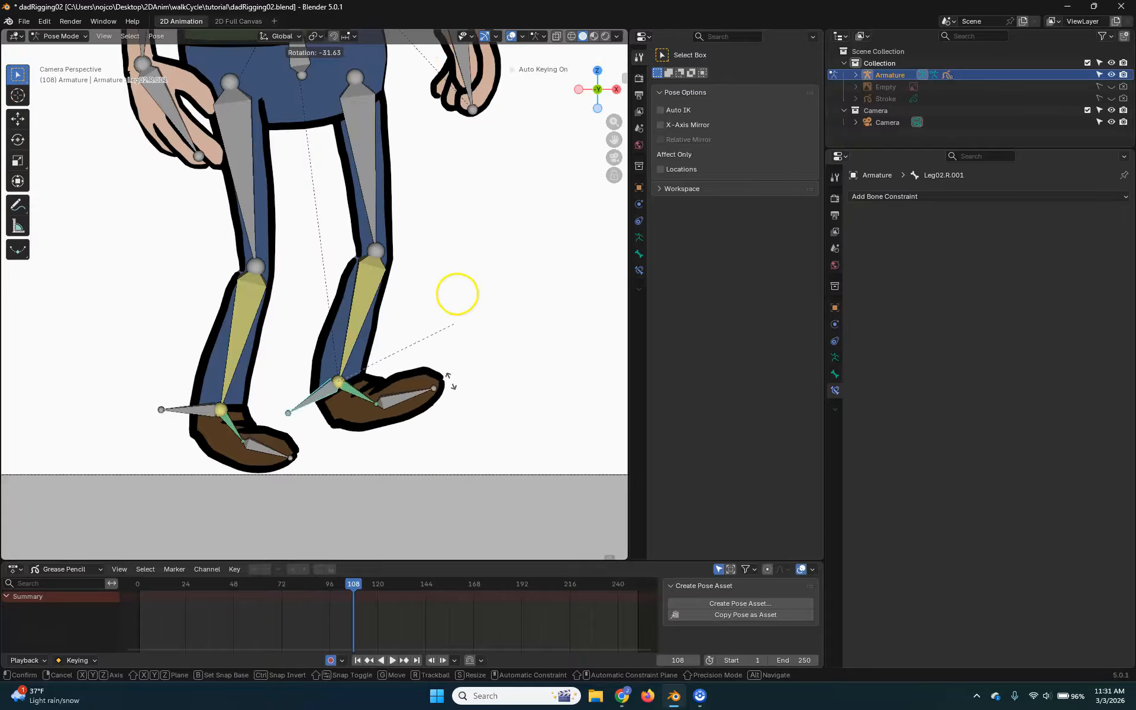
right_click(452, 355)
Test how the legs follow the body by moving the ROOT bone, and cancel the move
middle_click_drag(347, 287, 391, 421, "shift")
left_click(339, 193)
scroll(357, 218, "down", 3)
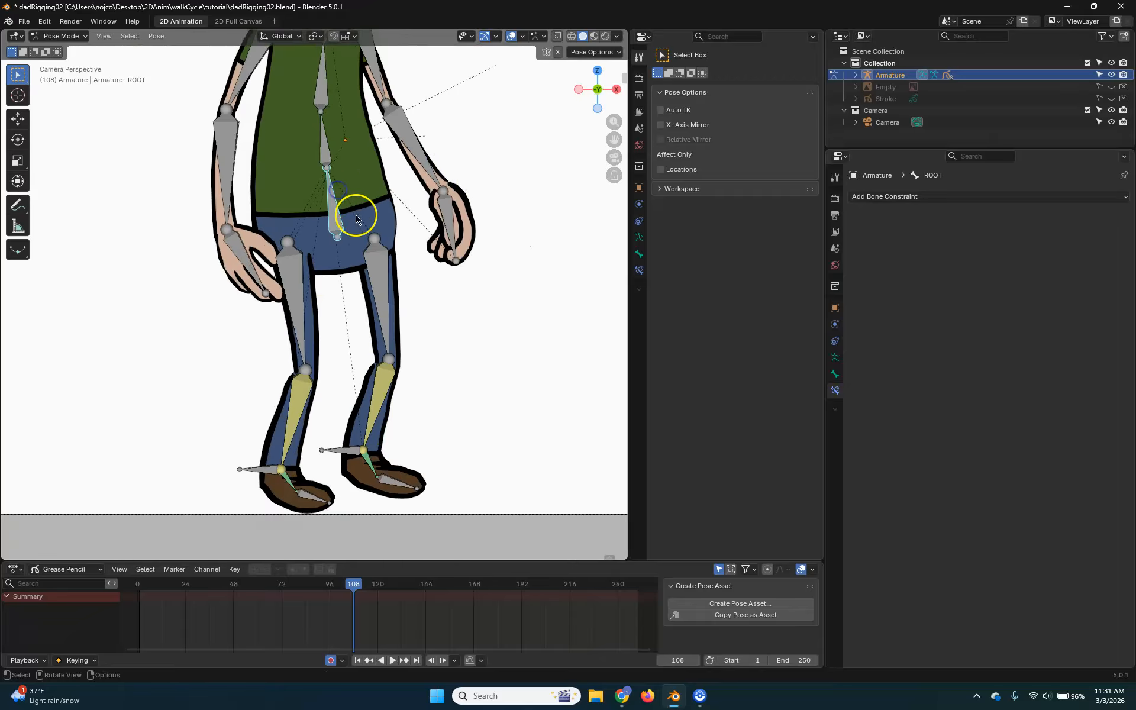
key("g")
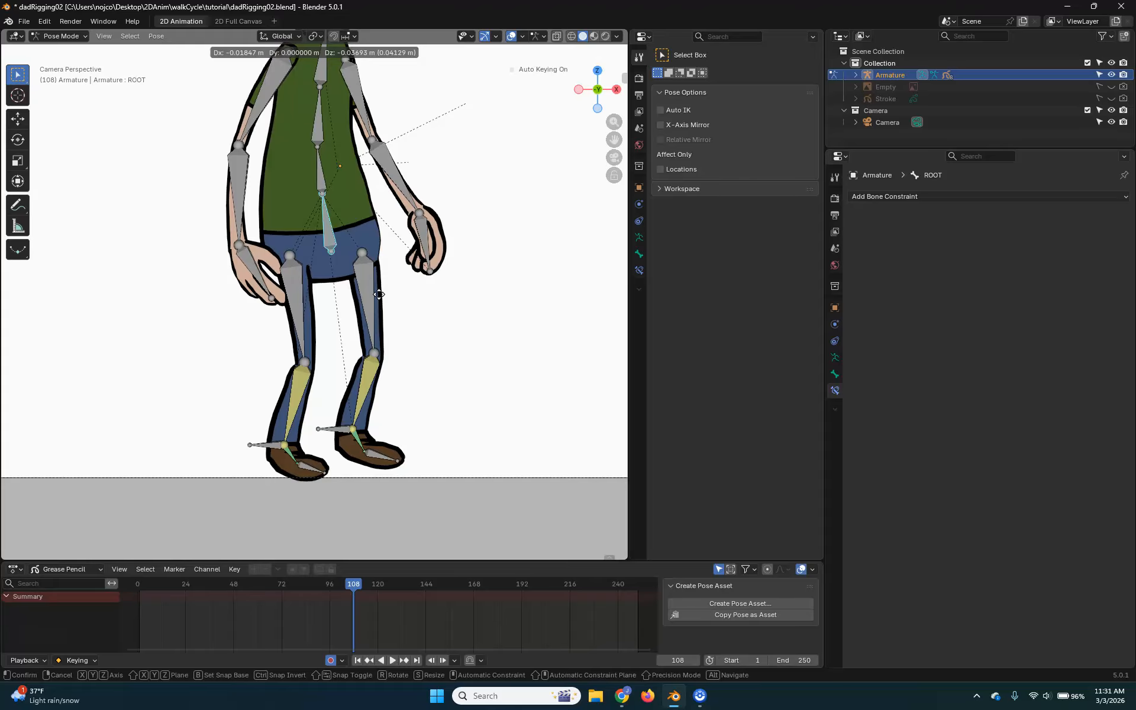
right_click(367, 277)
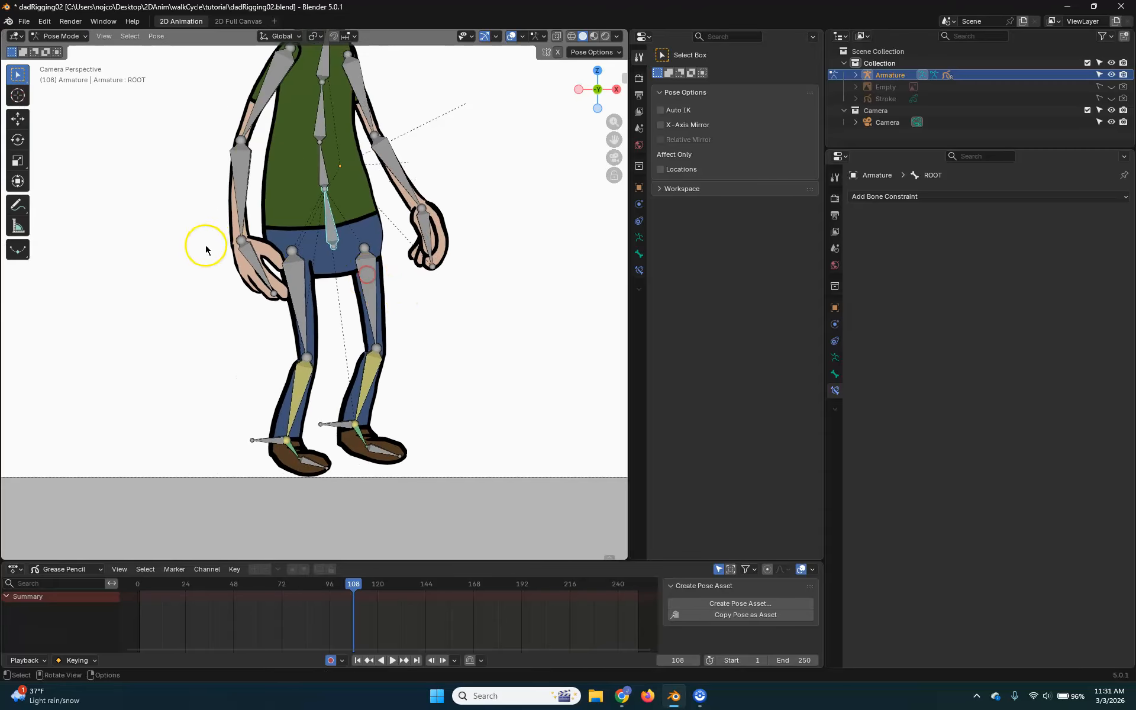
Clear the parents of both ankle control bones Leg02.R.001 and Leg02.L.001 in Edit Mode, and return to Pose Mode
scroll(206, 249, "up", 2)
scroll(370, 376, "up", 2)
left_click(357, 377)
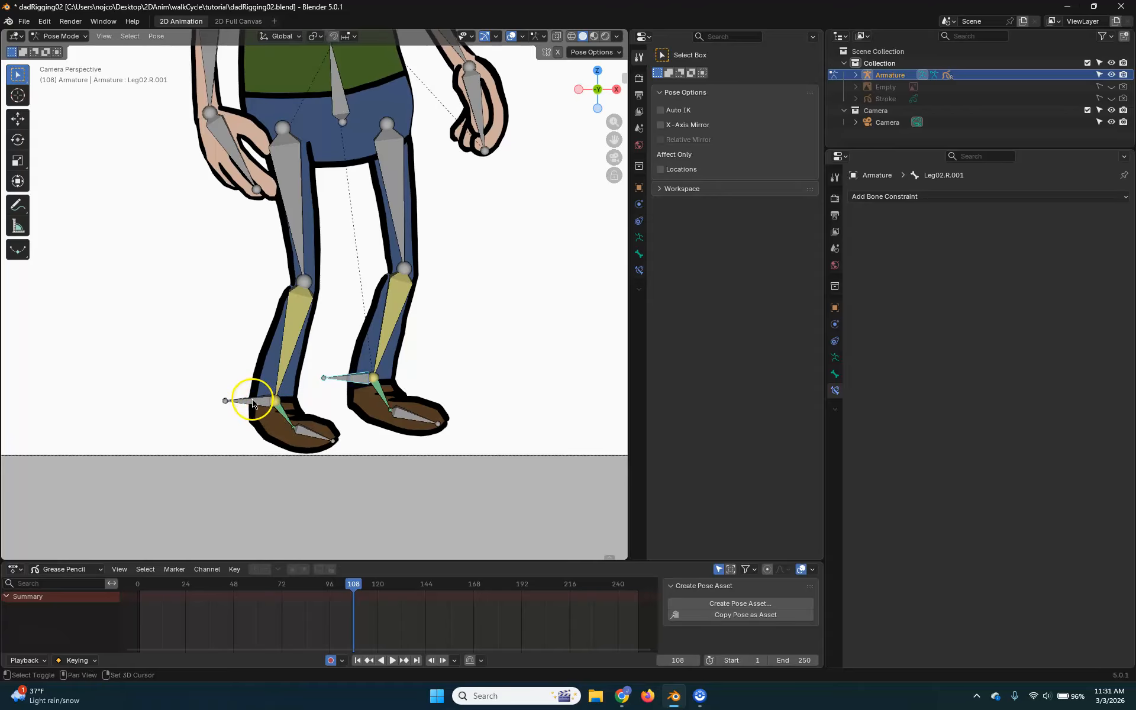
left_click(255, 404, "shift")
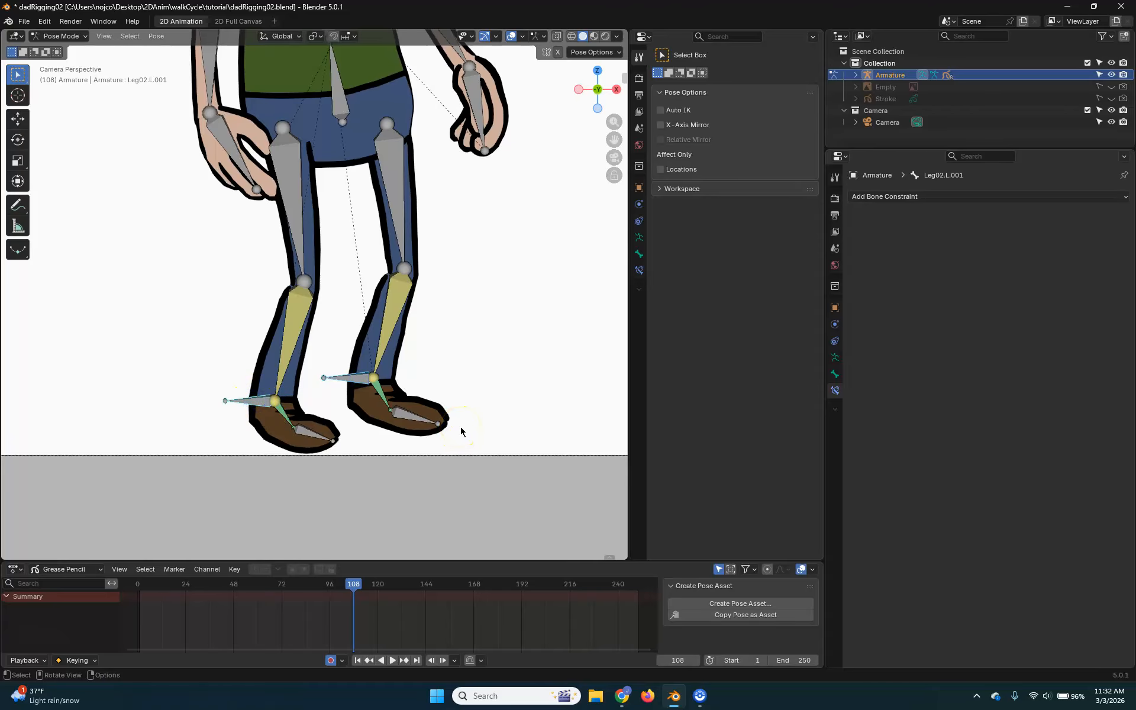
left_click(59, 36)
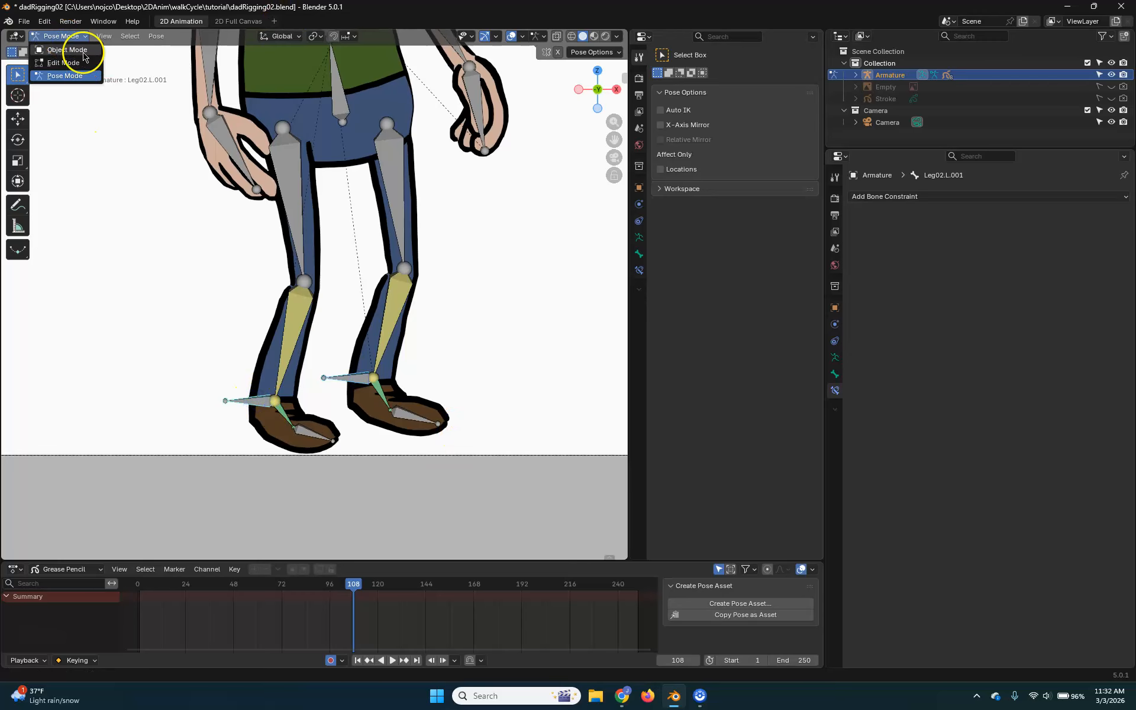
left_click(64, 63)
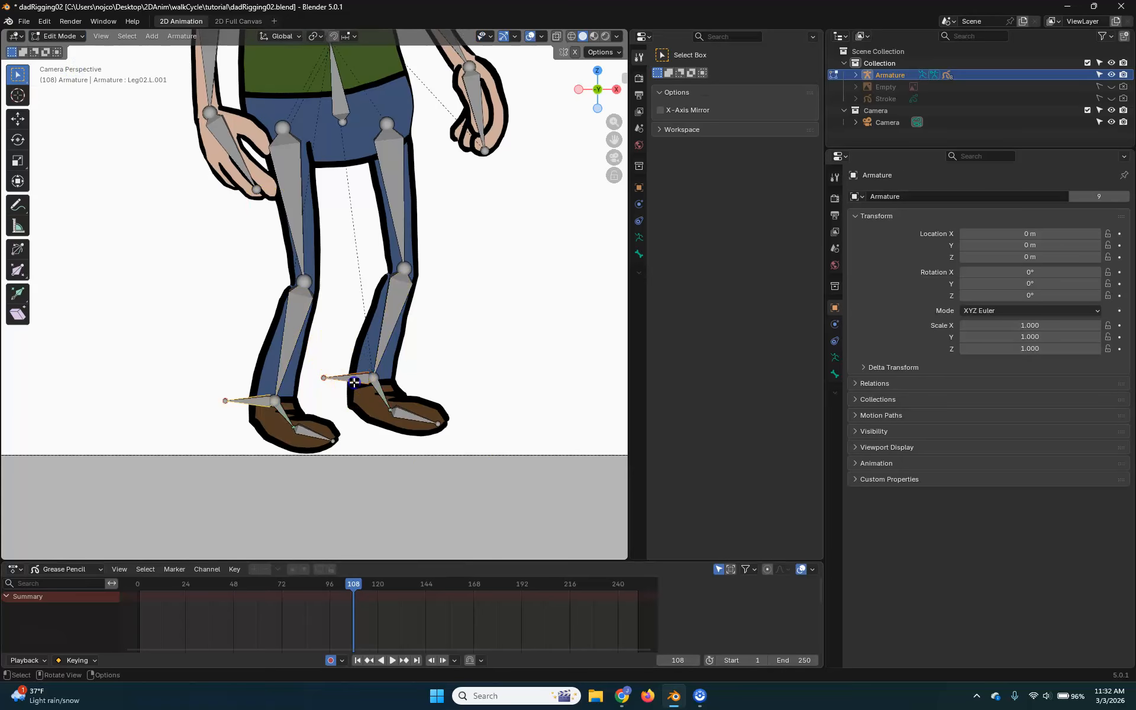
left_click(258, 405, "shift")
key("alt+p")
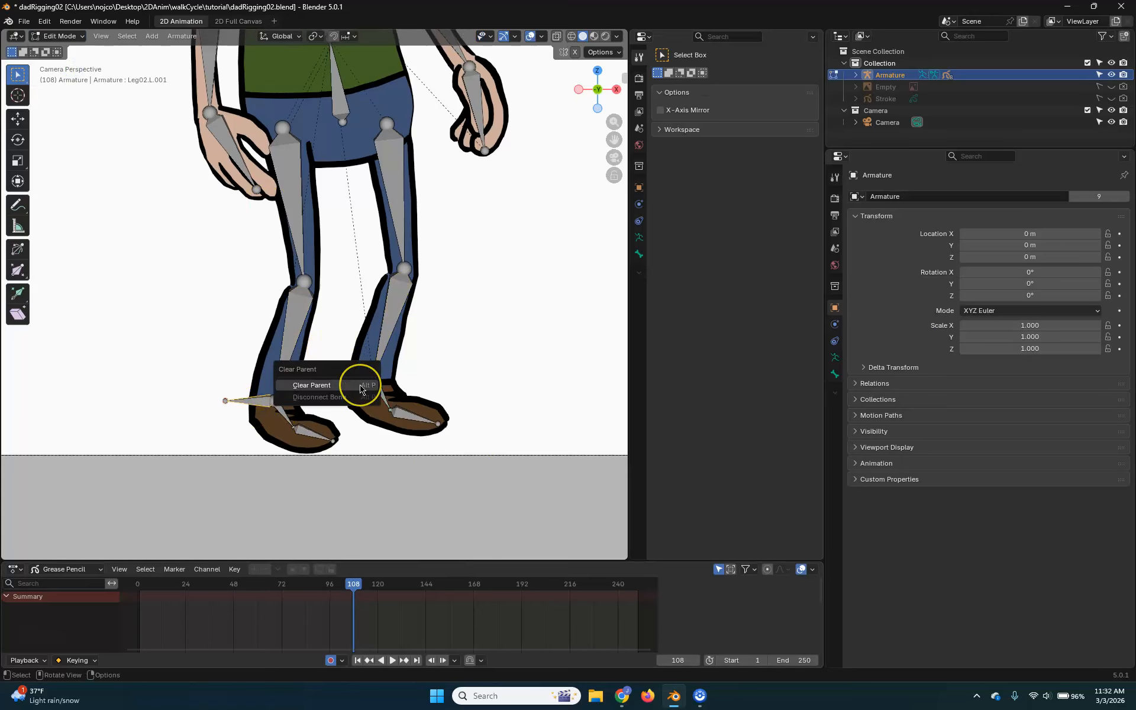
left_click(361, 385)
left_click(80, 36)
left_click(72, 77)
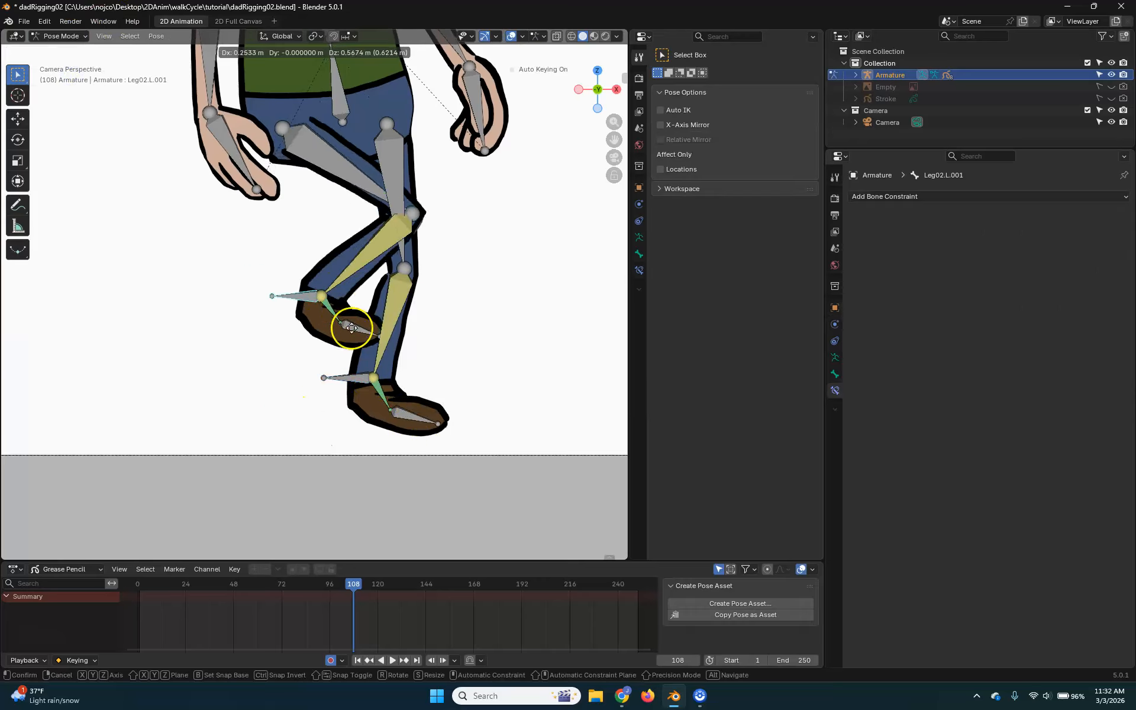
Test the leg IK by moving the ROOT bone downward, and cancel the move
left_click(338, 92)
key("g")
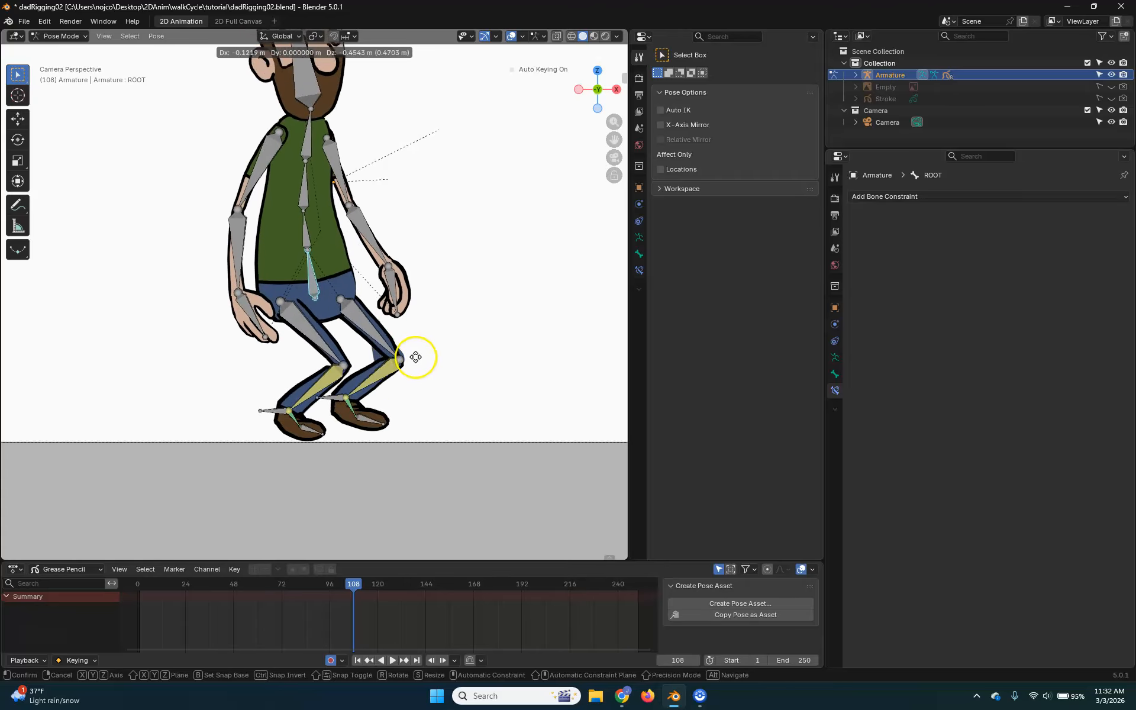
left_click(414, 348)
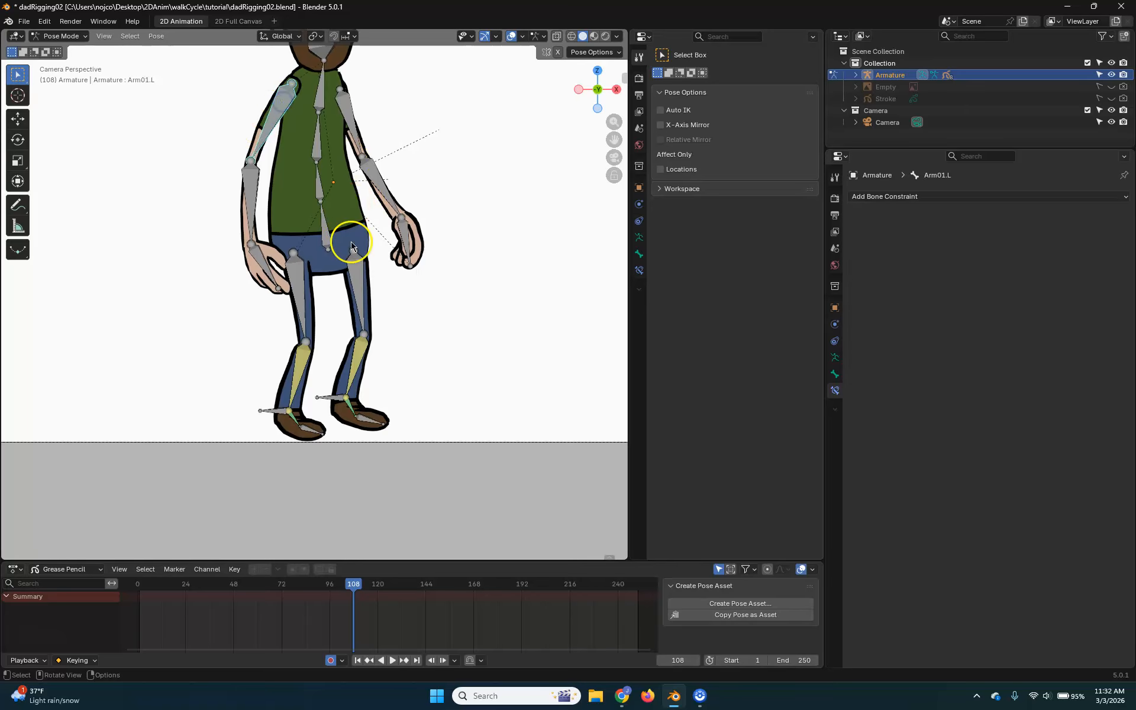
Test rotating the left upper arm bone Arm01.L outward, and cancel the rotation
key("r")
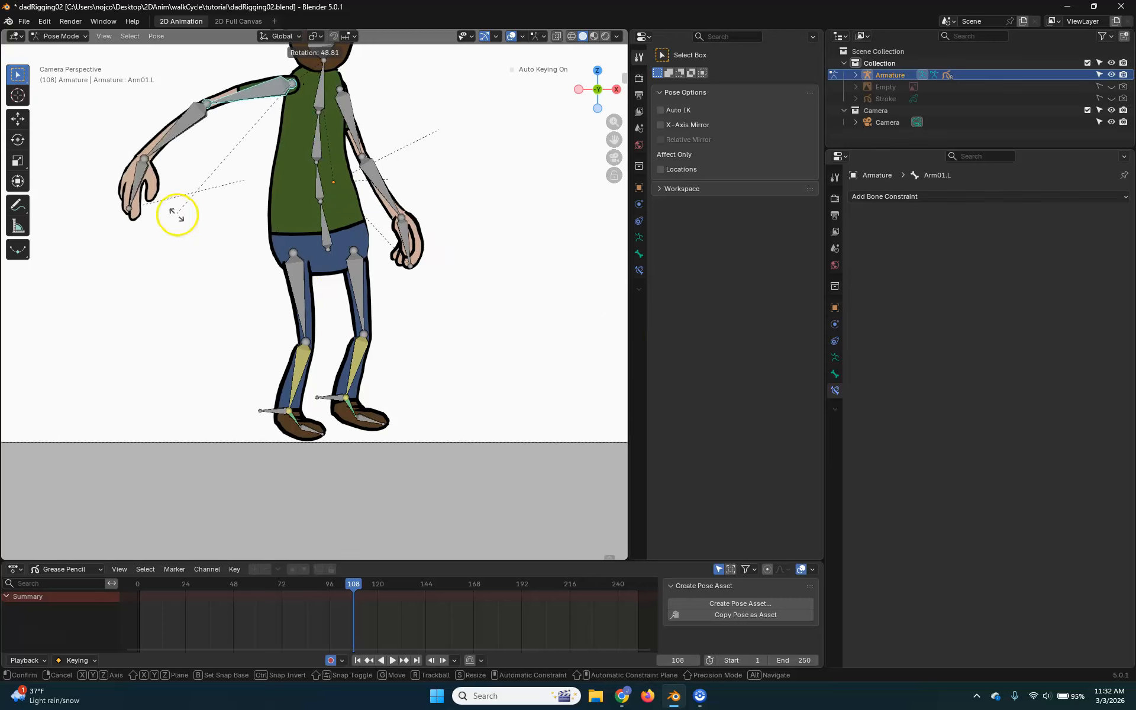
left_click(322, 296)
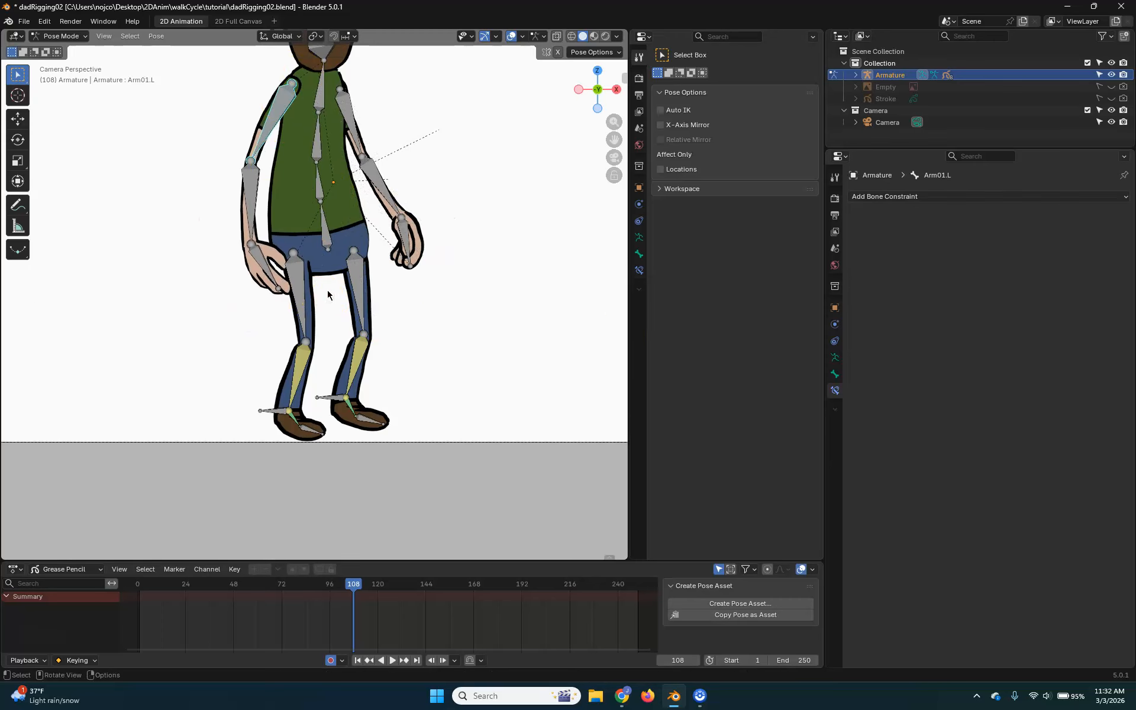
middle_click_drag(418, 215, 417, 325, "shift")
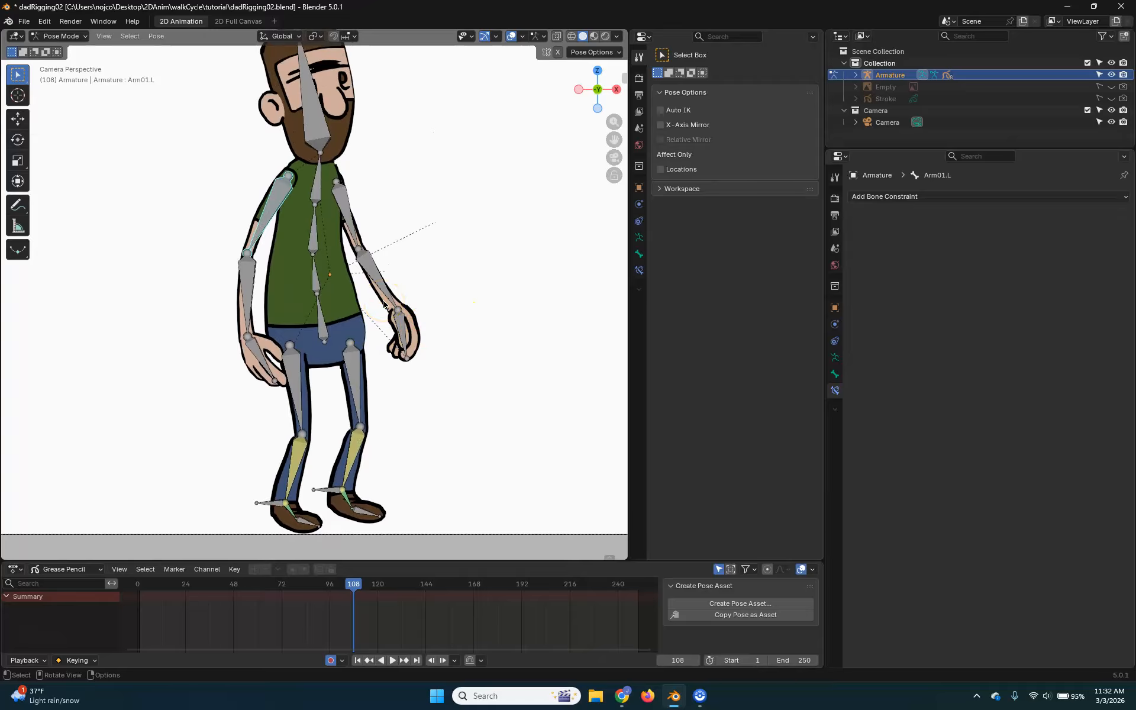
scroll(367, 360, "down", 3)
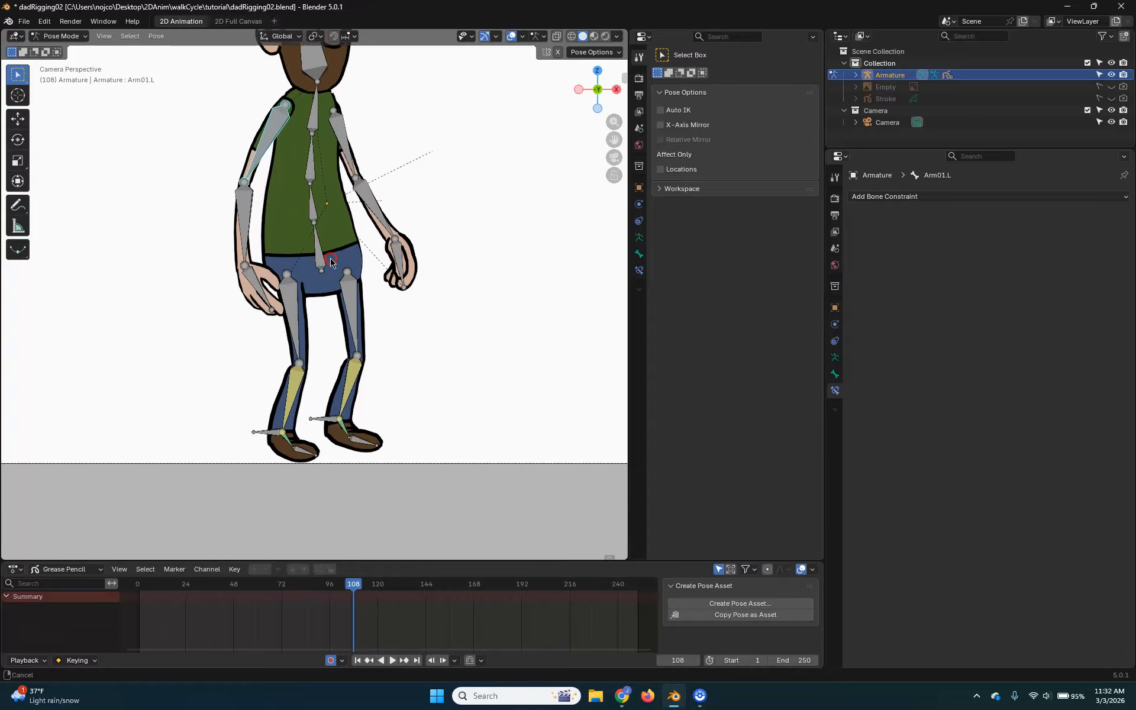
scroll(379, 352, "up", 3)
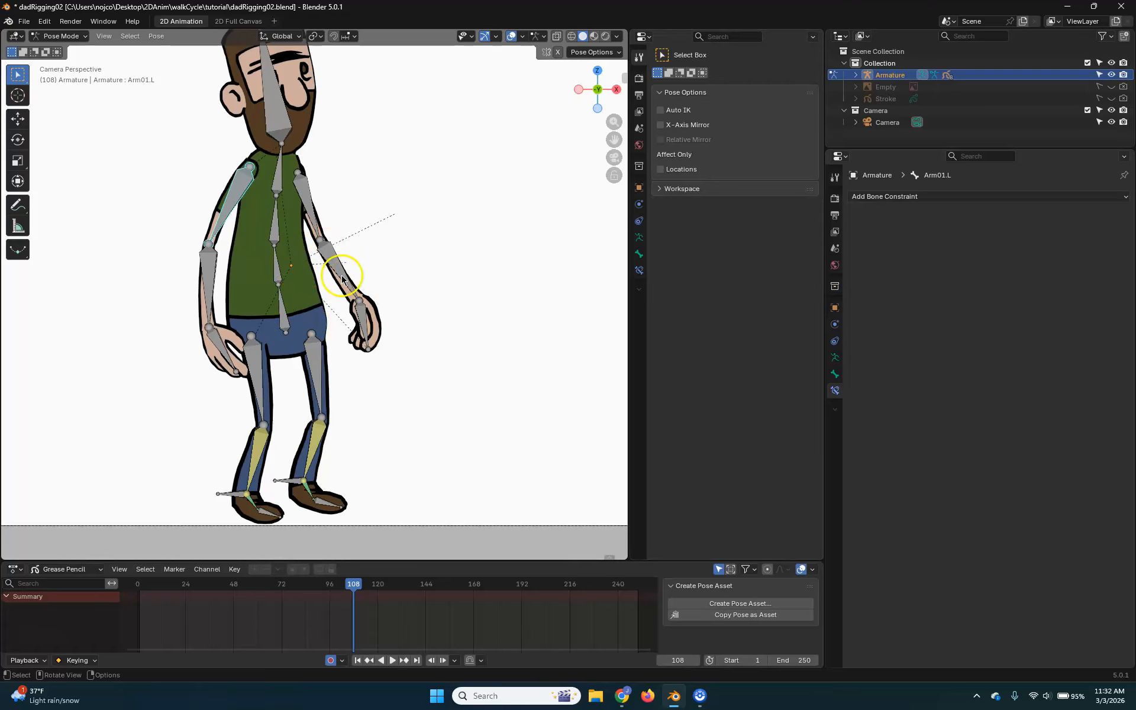
Set the armature's viewport display to Stick
left_click(835, 374)
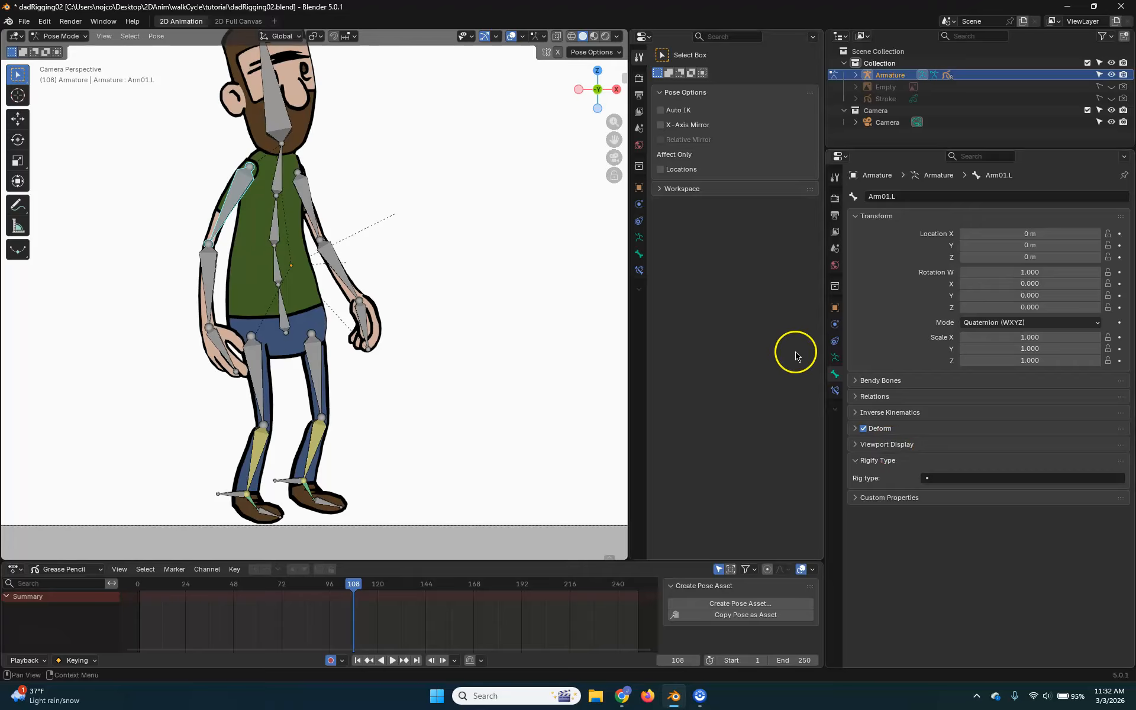
left_click(840, 360)
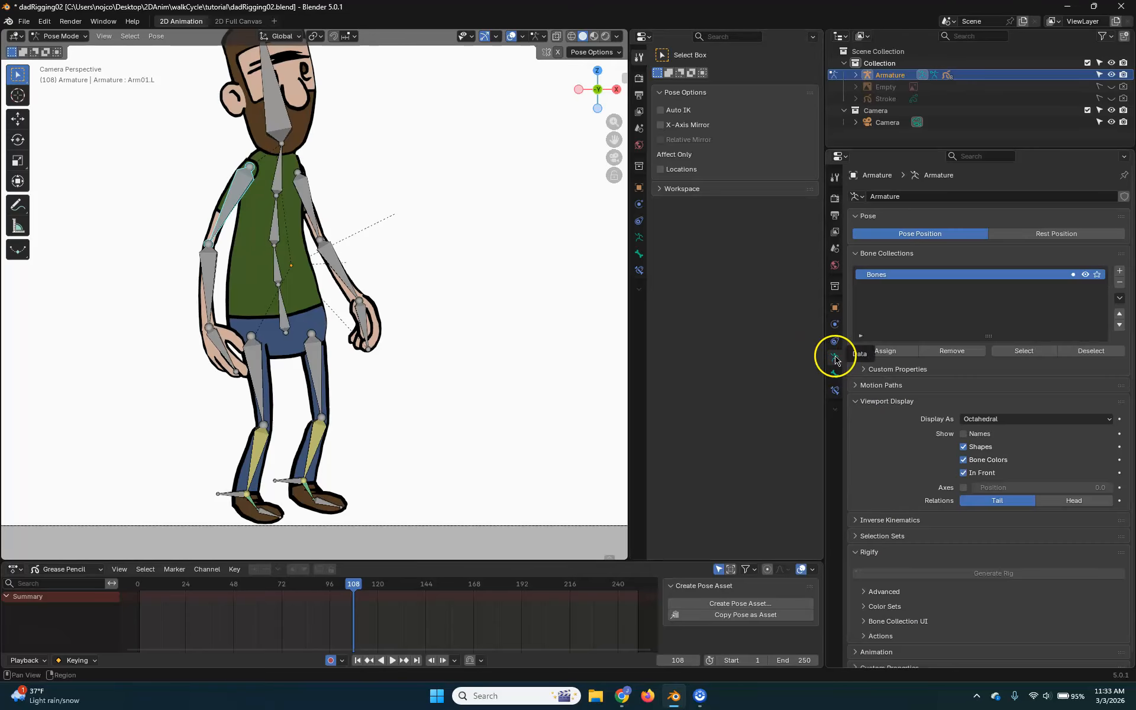
scroll(997, 458, "down", 1)
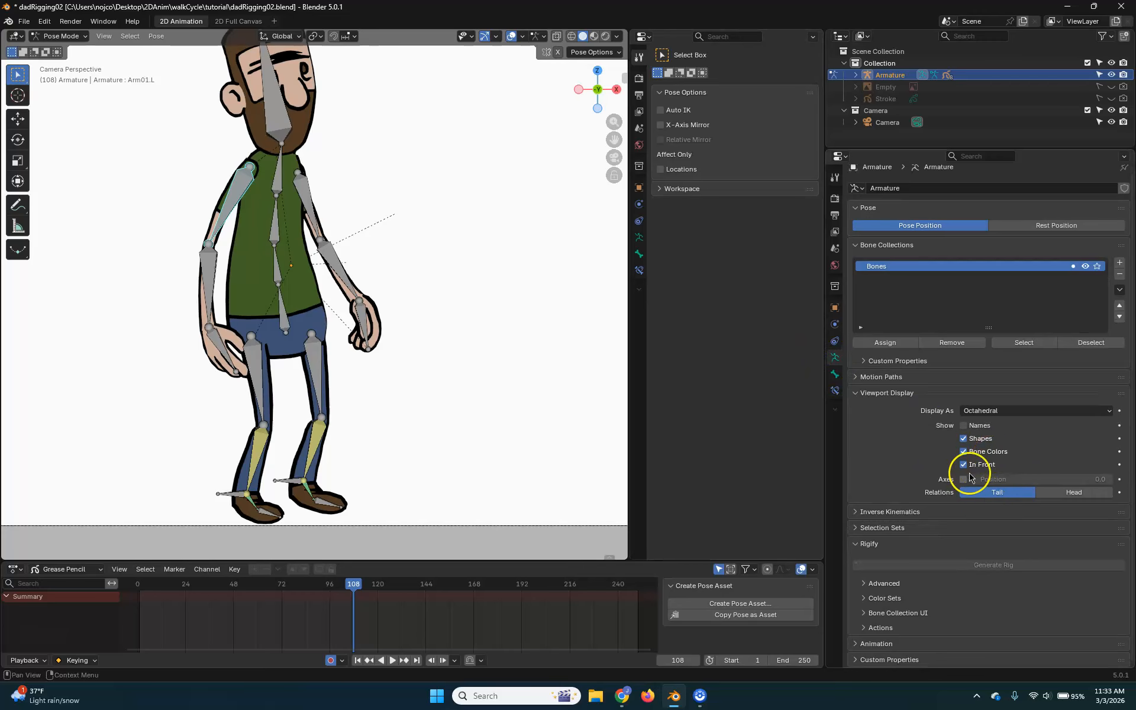
left_click(1020, 410)
left_click(994, 441)
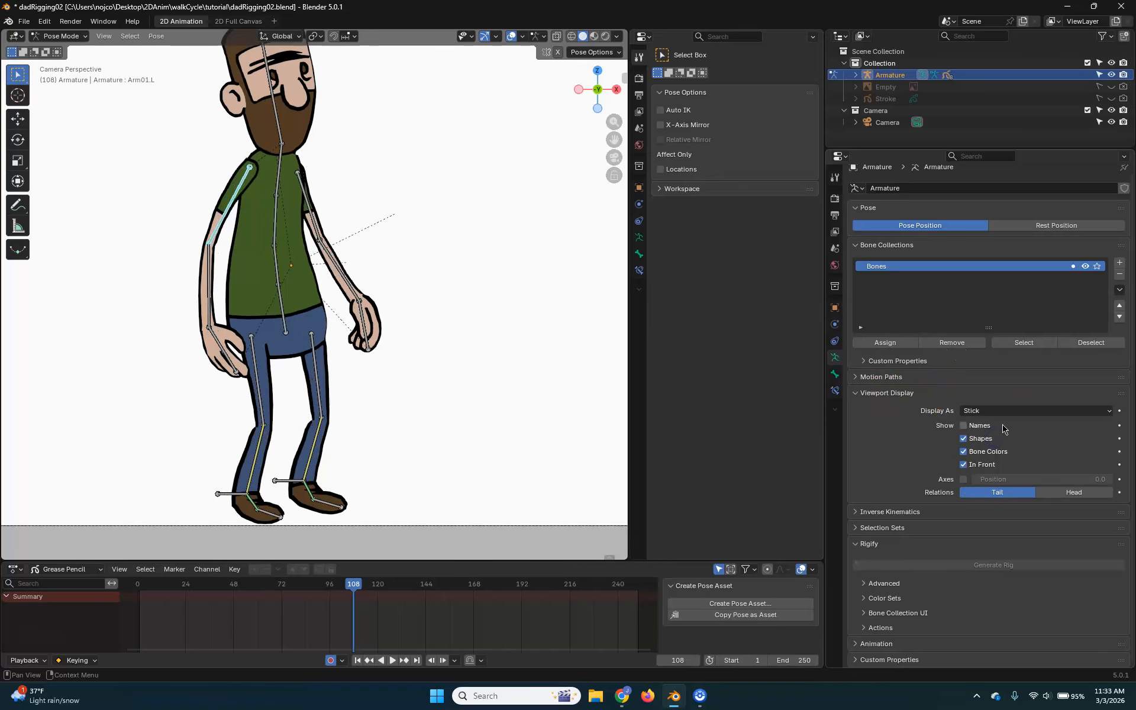
Try the armature's B-Bone, Envelope and Wire display styles, and return to Stick
left_click(1018, 410)
left_click(1002, 451)
left_click(1027, 415)
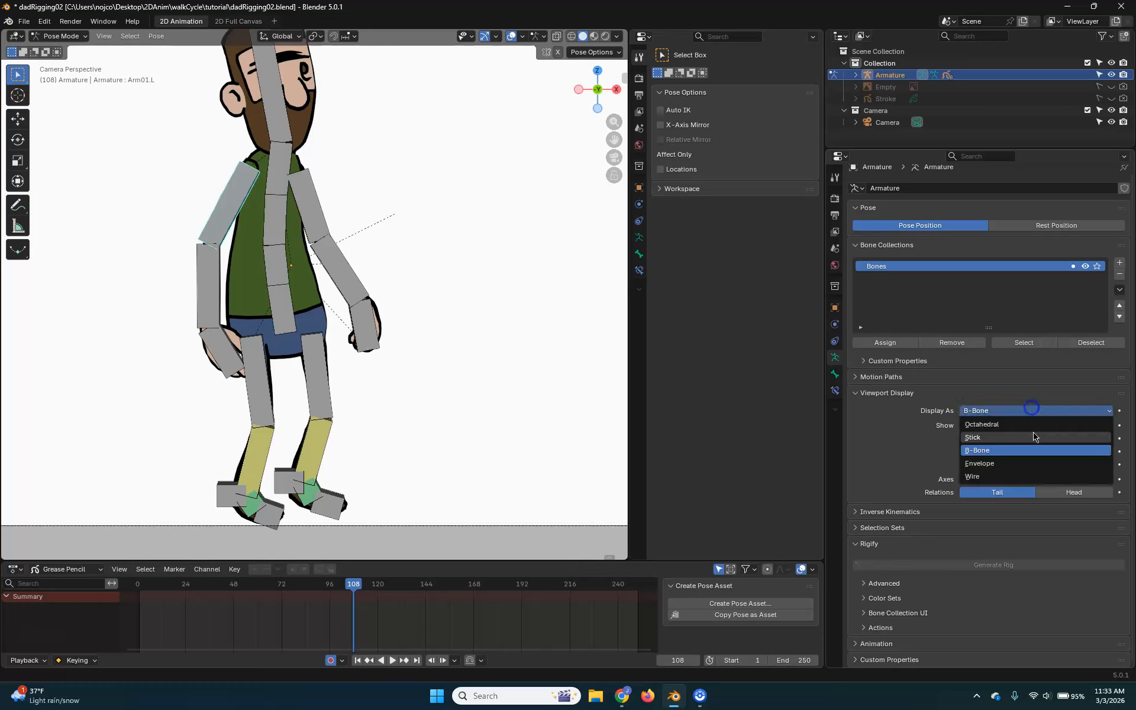
left_click(1022, 463)
left_click(1029, 409)
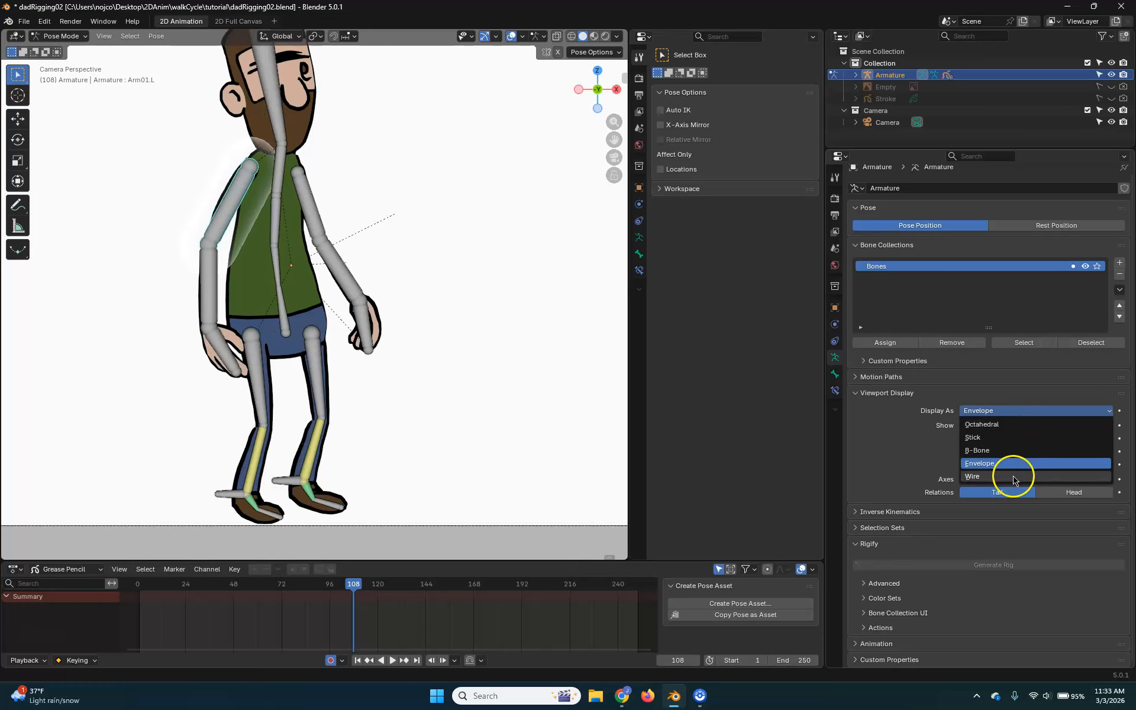
left_click(1010, 476)
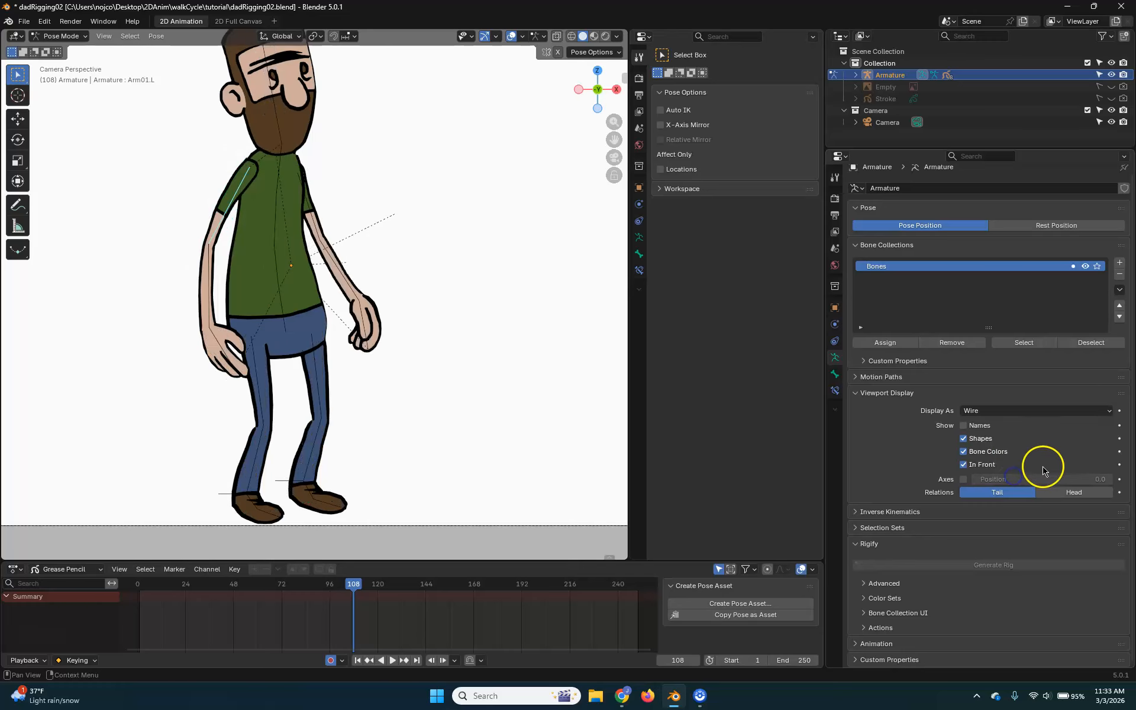
left_click(1021, 412)
left_click(998, 438)
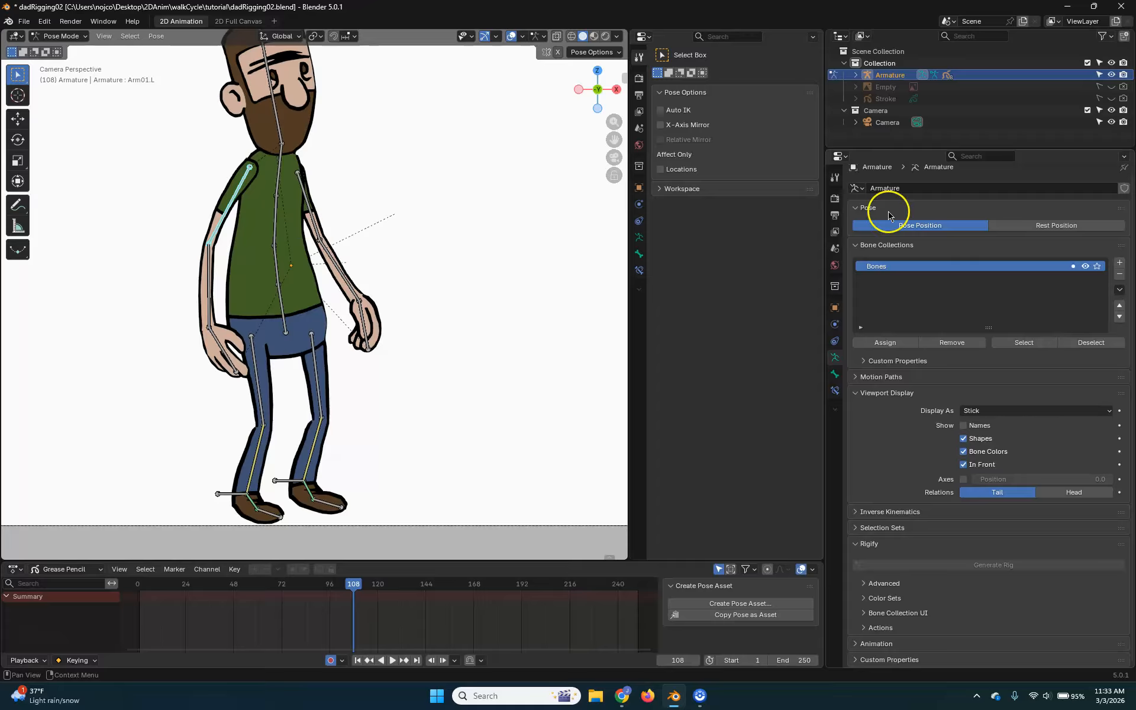
Try rotating the upper arm bone Arm01.L with the stick display active, and cancel the rotation
left_click(438, 244)
left_click(236, 193)
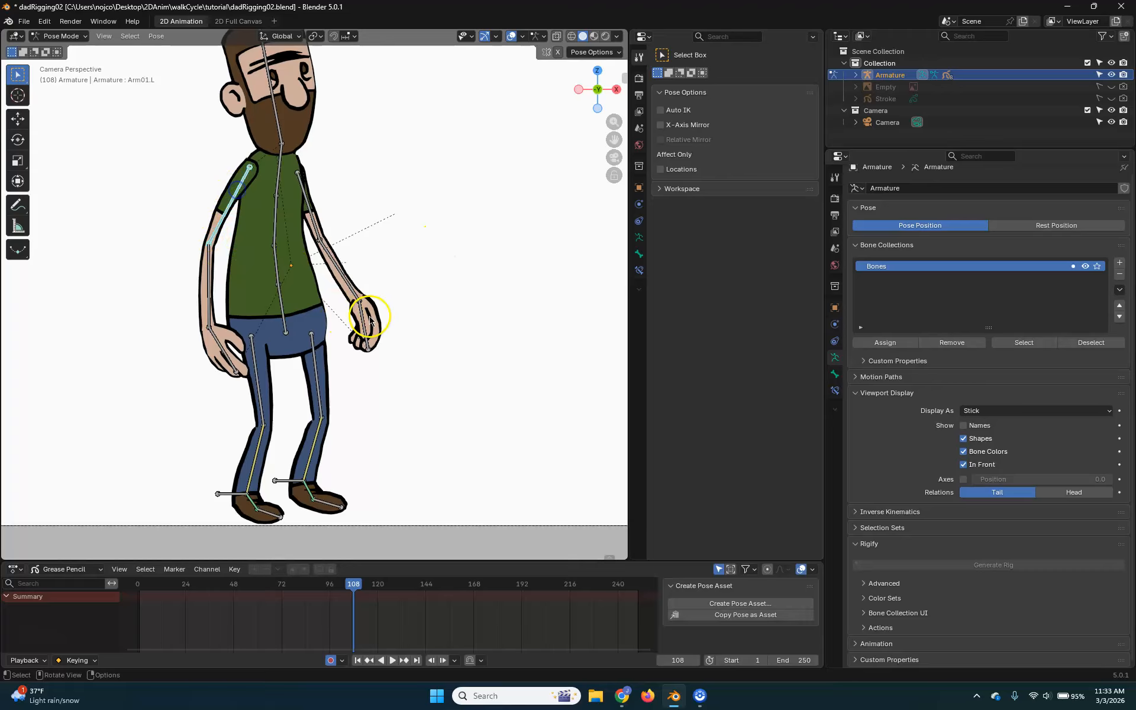
key("r")
left_click(401, 319)
left_click(365, 466)
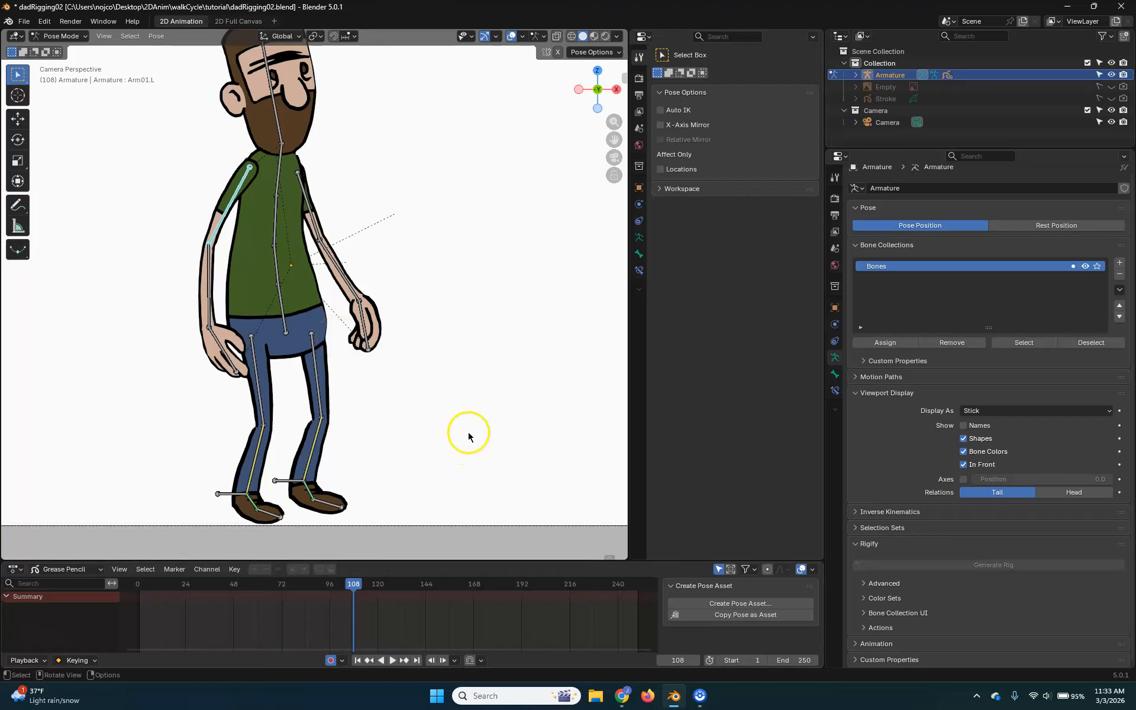
left_click(251, 481)
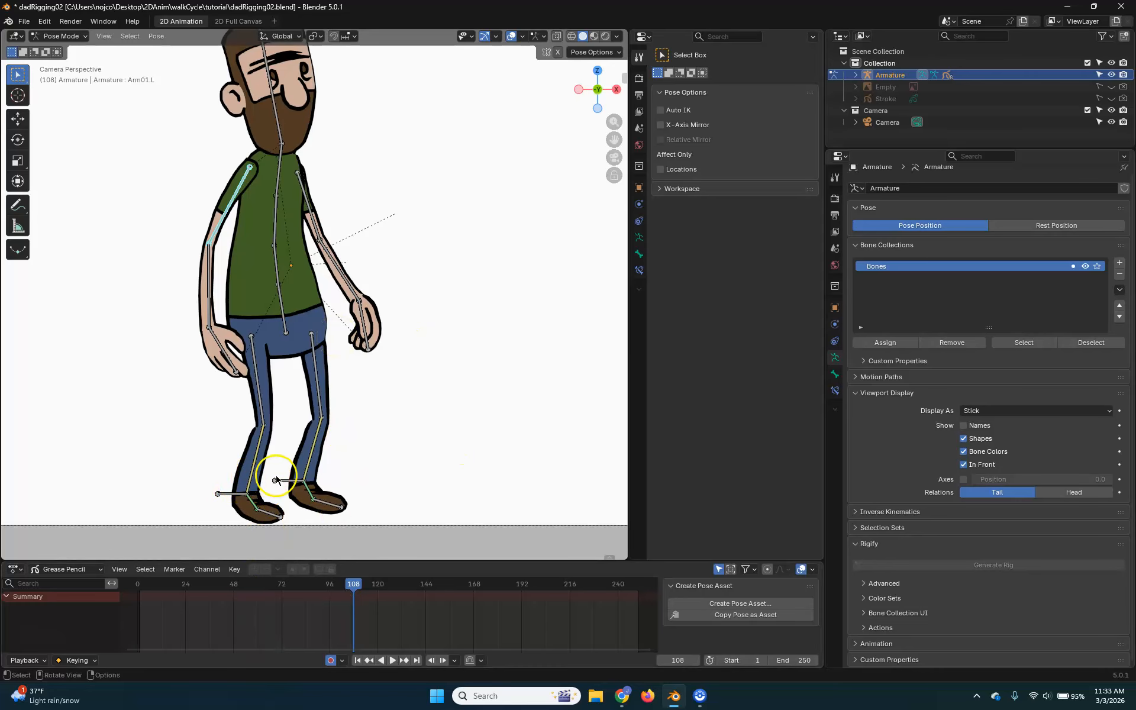
Switch from Pose Mode to Object Mode and leave the camera view for a wider perspective of the character
left_click(70, 37)
left_click(70, 50)
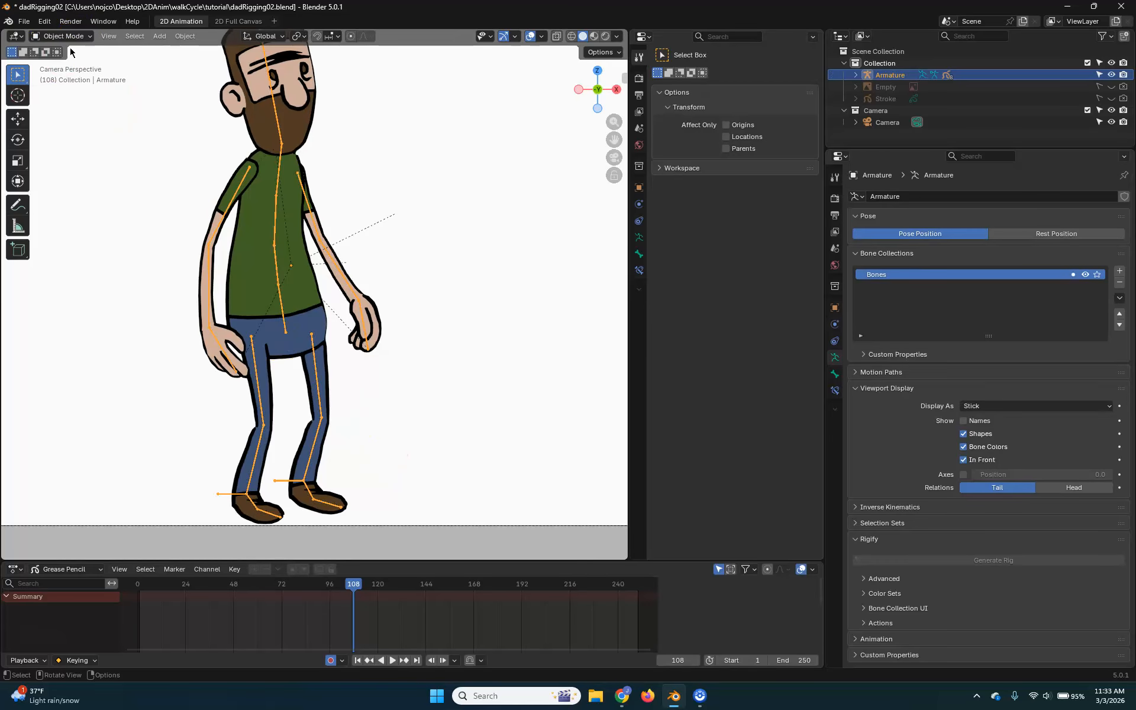
scroll(427, 349, "down", 3)
middle_click_drag(428, 409, 392, 354, "shift")
scroll(427, 360, "down", 1)
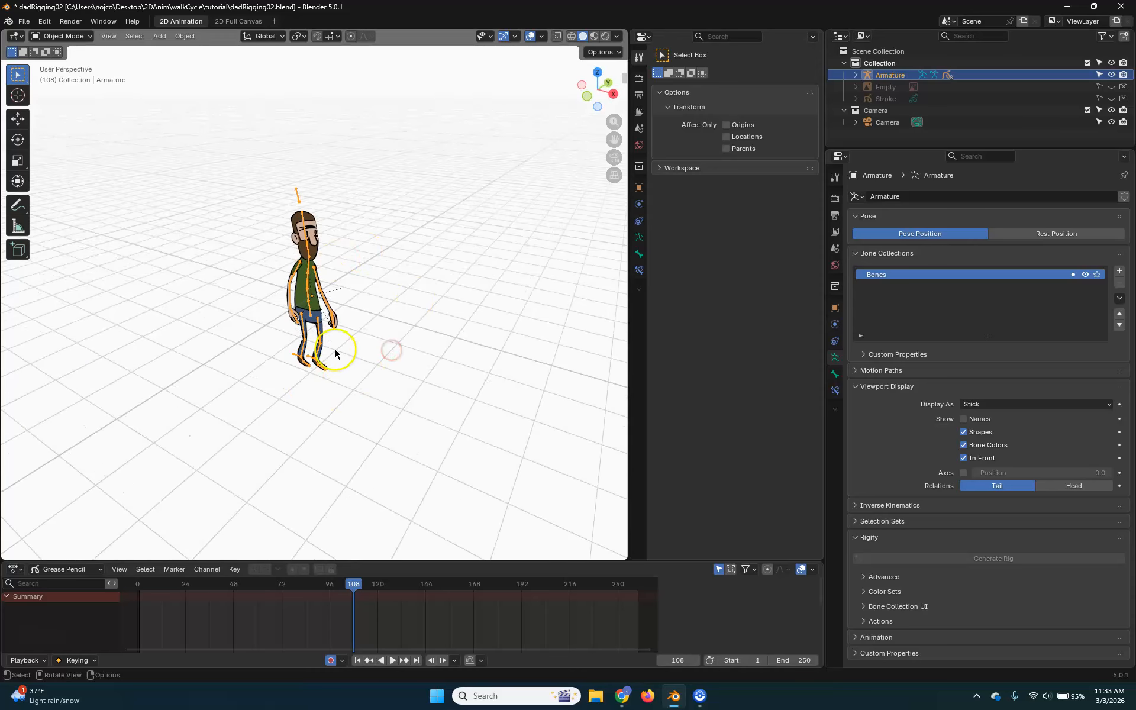
Add a Bézier circle curve with a 1 m radius at the world origin
key("shift+a")
mouse_move(305, 275)
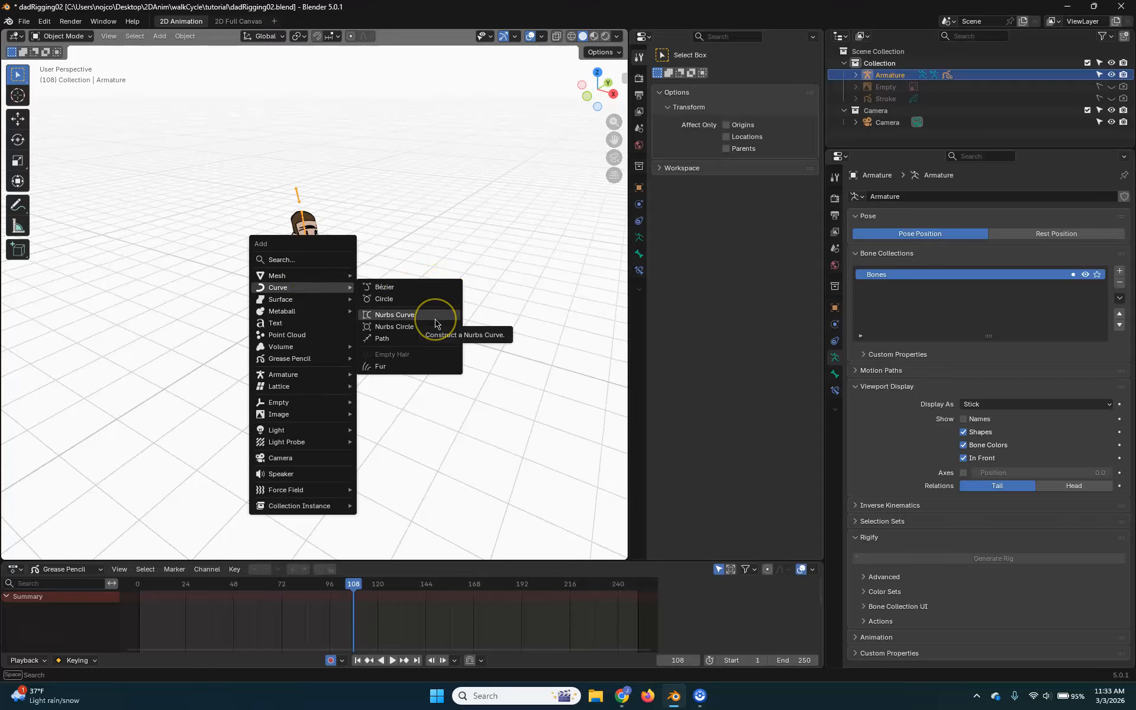
left_click(382, 298)
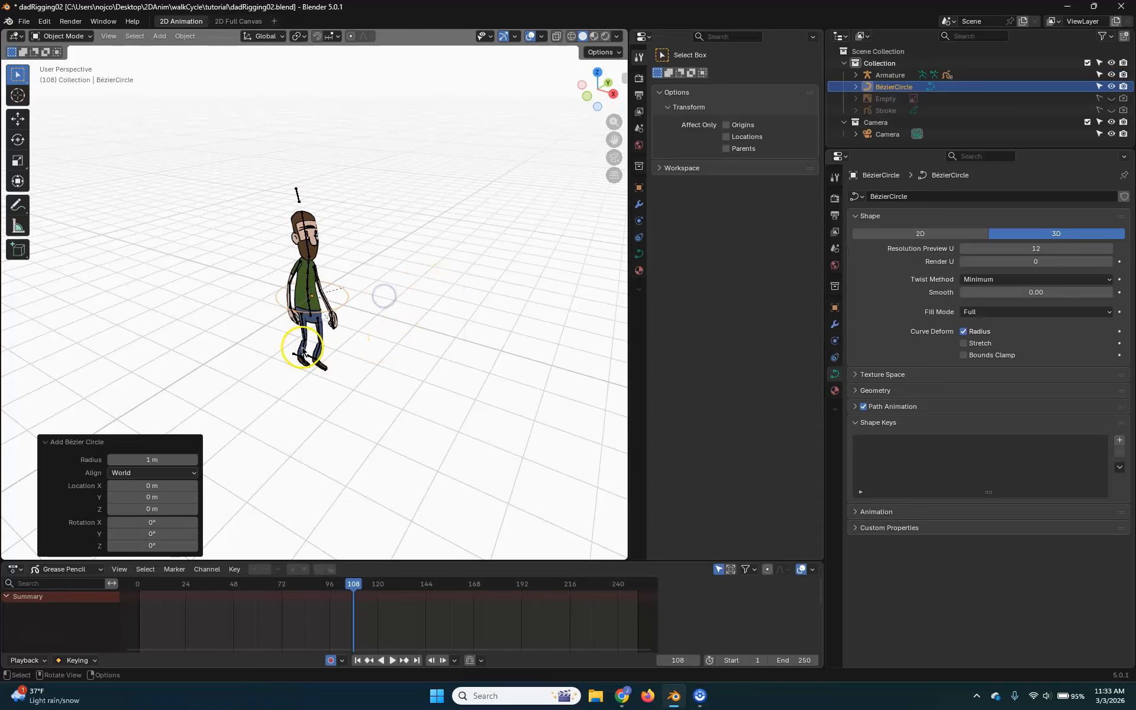
scroll(297, 340, "up", 4)
middle_click_drag(298, 340, 251, 378)
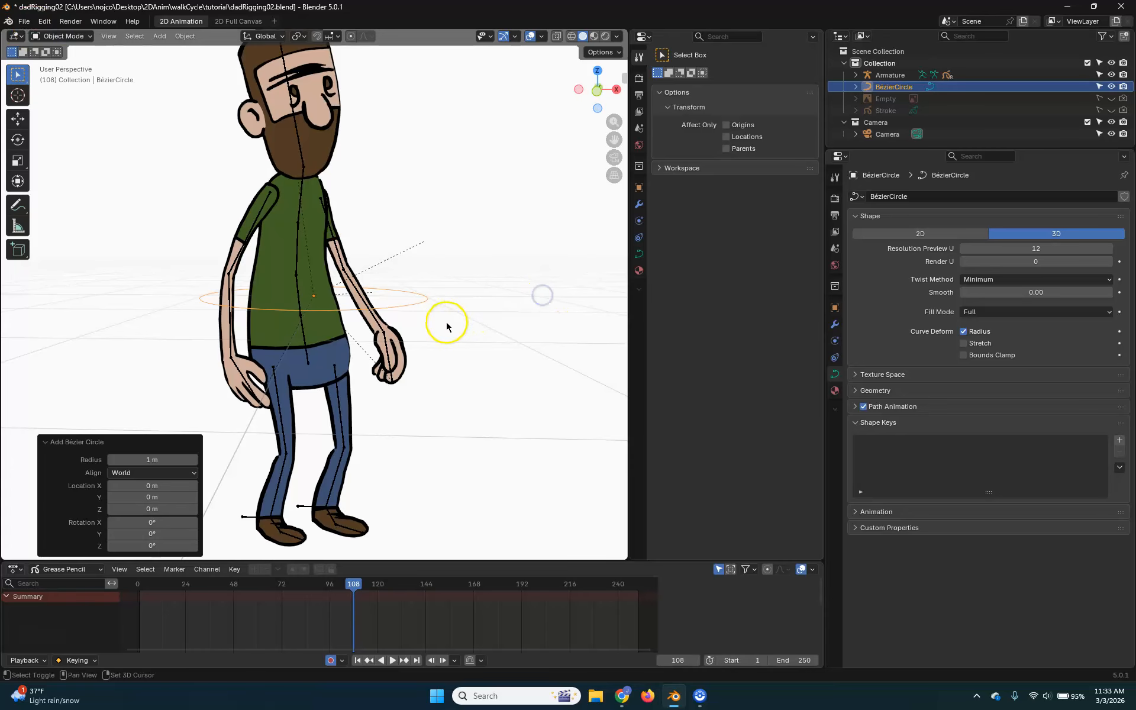
Delete the Bézier circle curve around the character
key("shift+a")
mouse_move(447, 326)
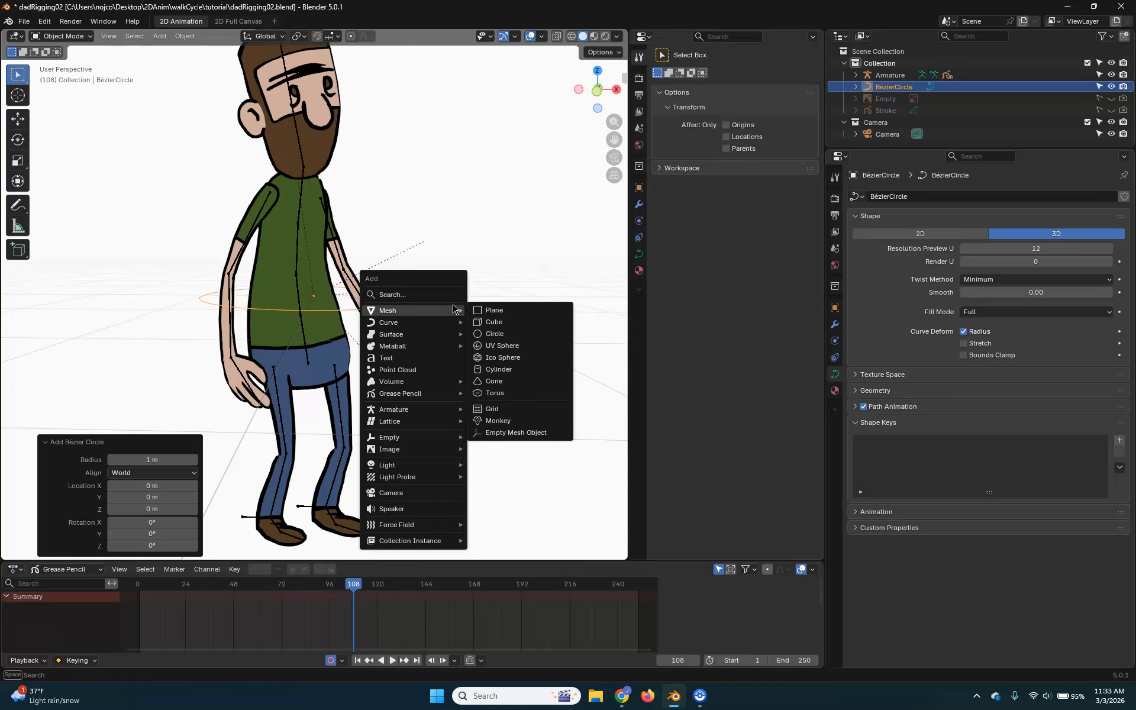
key("Escape")
left_click(436, 300)
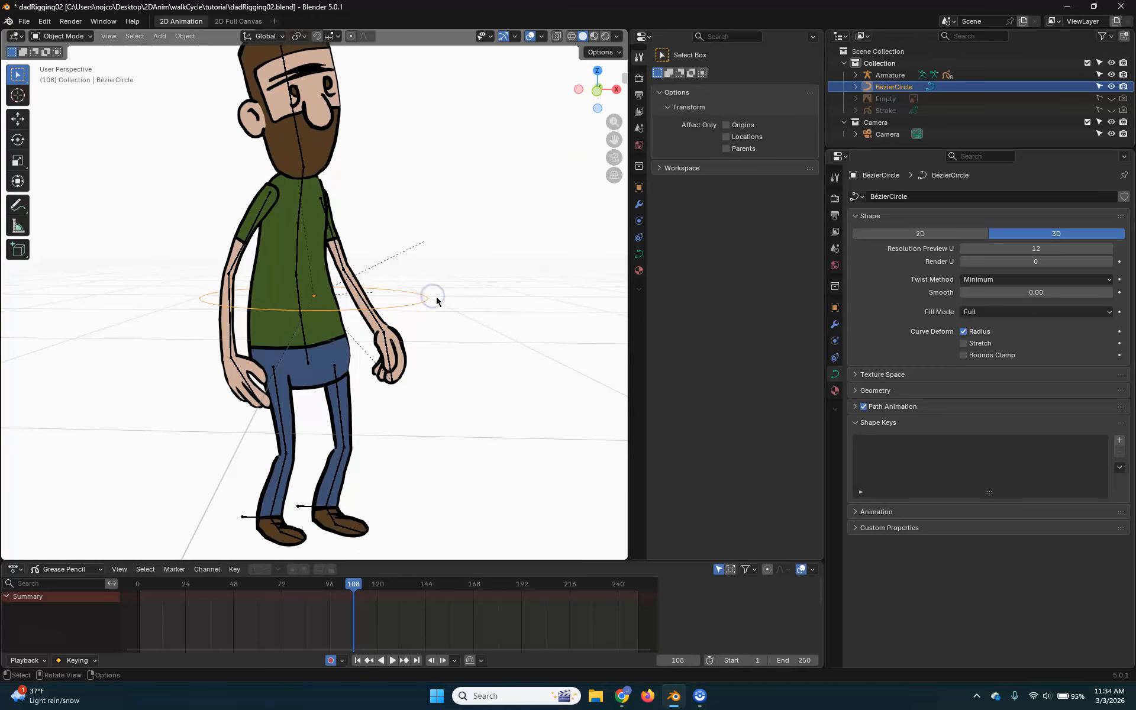
key("Delete")
Add a mesh circle around the character and rename it WGT_Circle
key("shift+a")
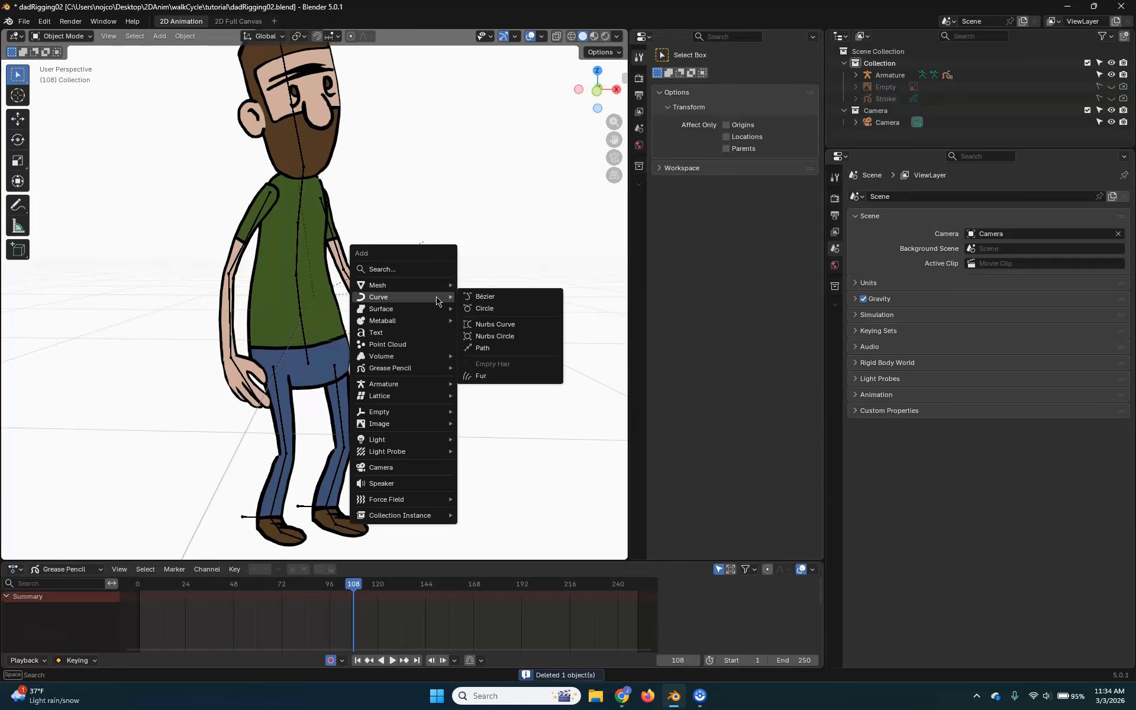
mouse_move(431, 285)
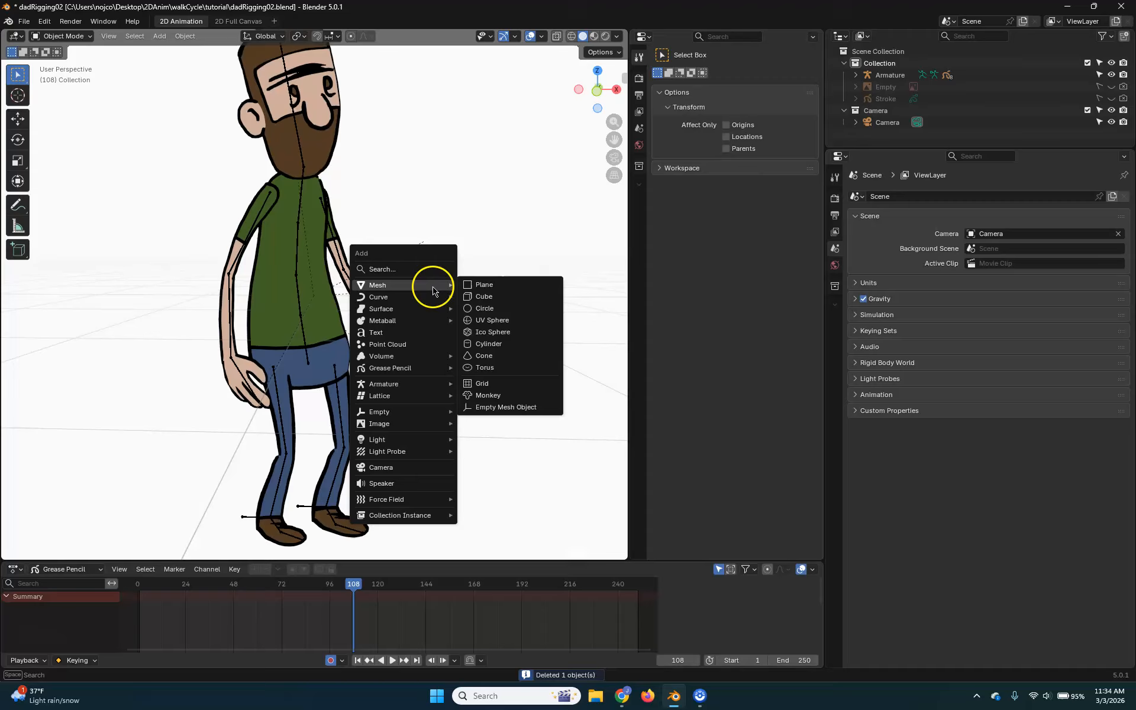
left_click(520, 309)
middle_click_drag(363, 381, 398, 380)
left_click(896, 85)
double_click(891, 86)
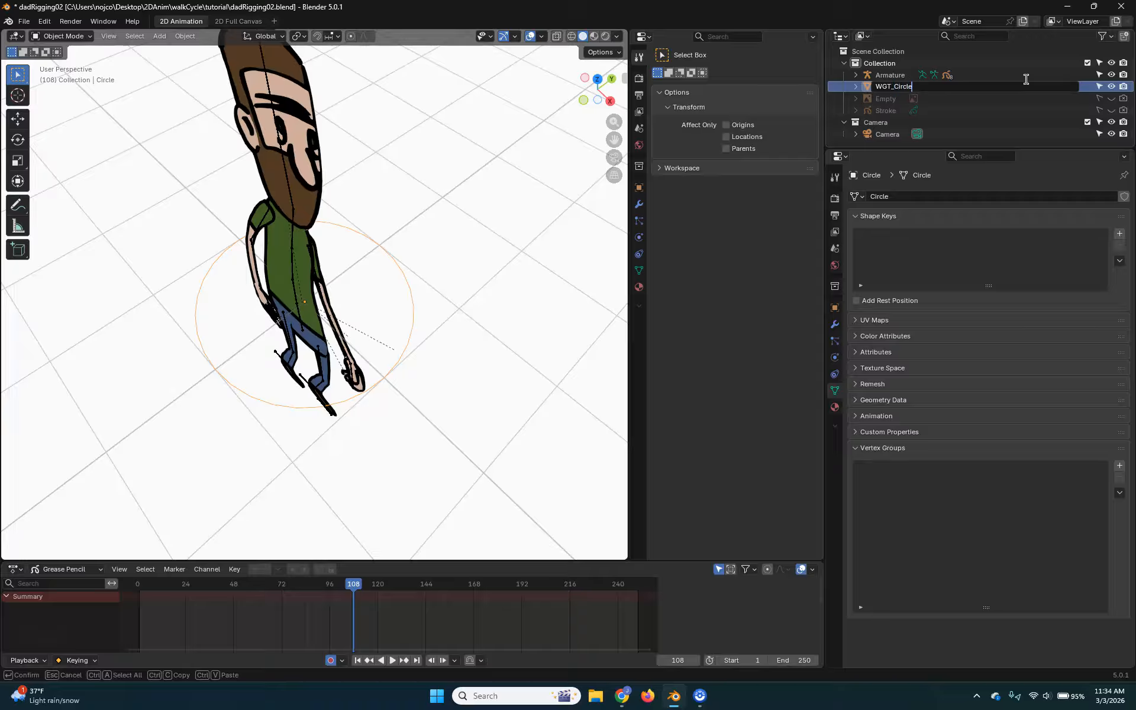
key("Return")
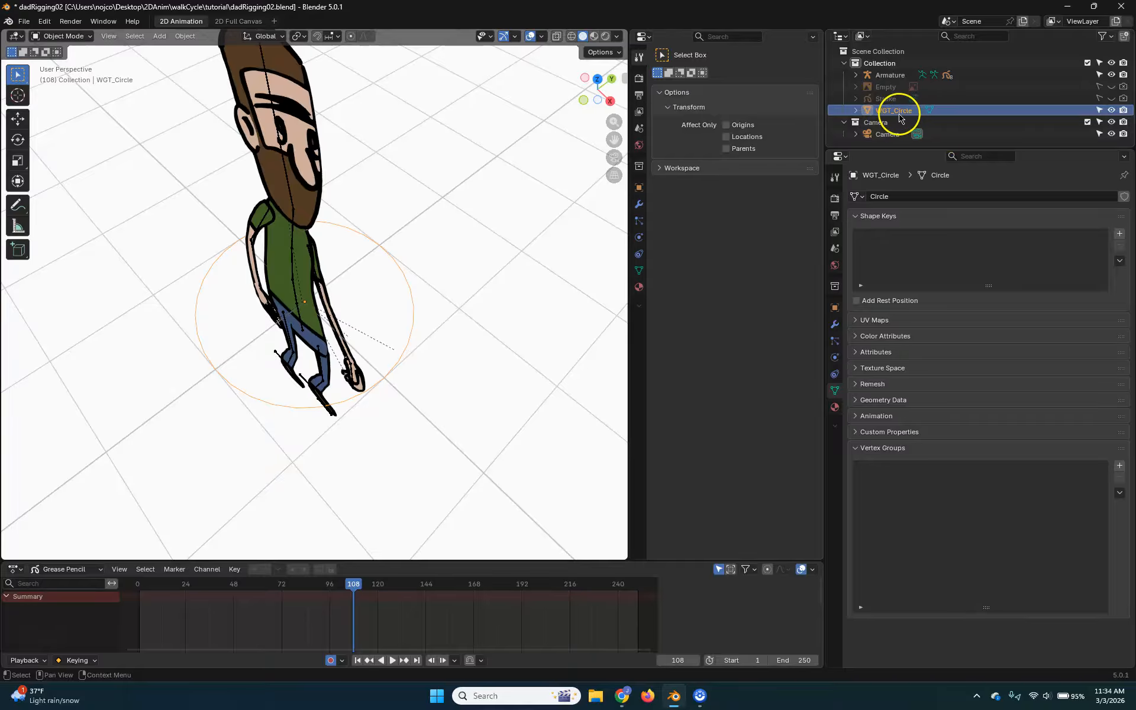
Return to the camera view, hide WGT_Circle in the viewport, and disable its rendering and selectability
middle_click_drag(271, 344, 367, 274)
scroll(335, 321, "up", 3)
scroll(335, 325, "down", 3)
middle_click_drag(353, 358, 422, 301, "shift")
left_click(615, 158)
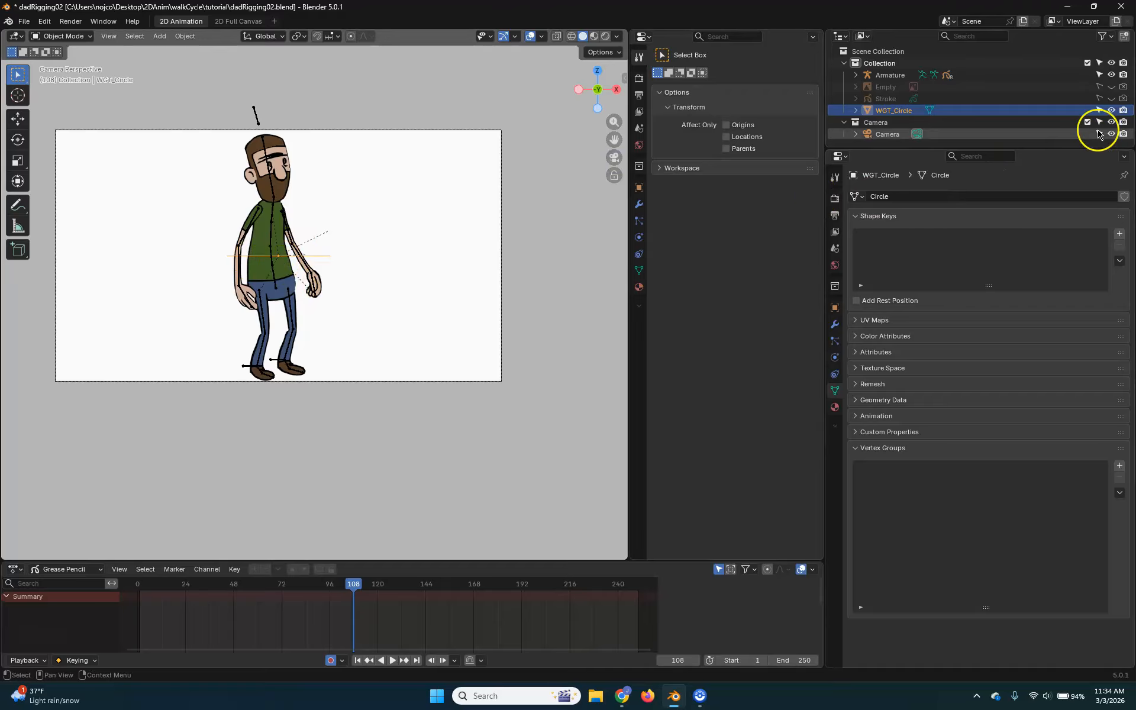
left_click(1111, 110)
left_click(1121, 110)
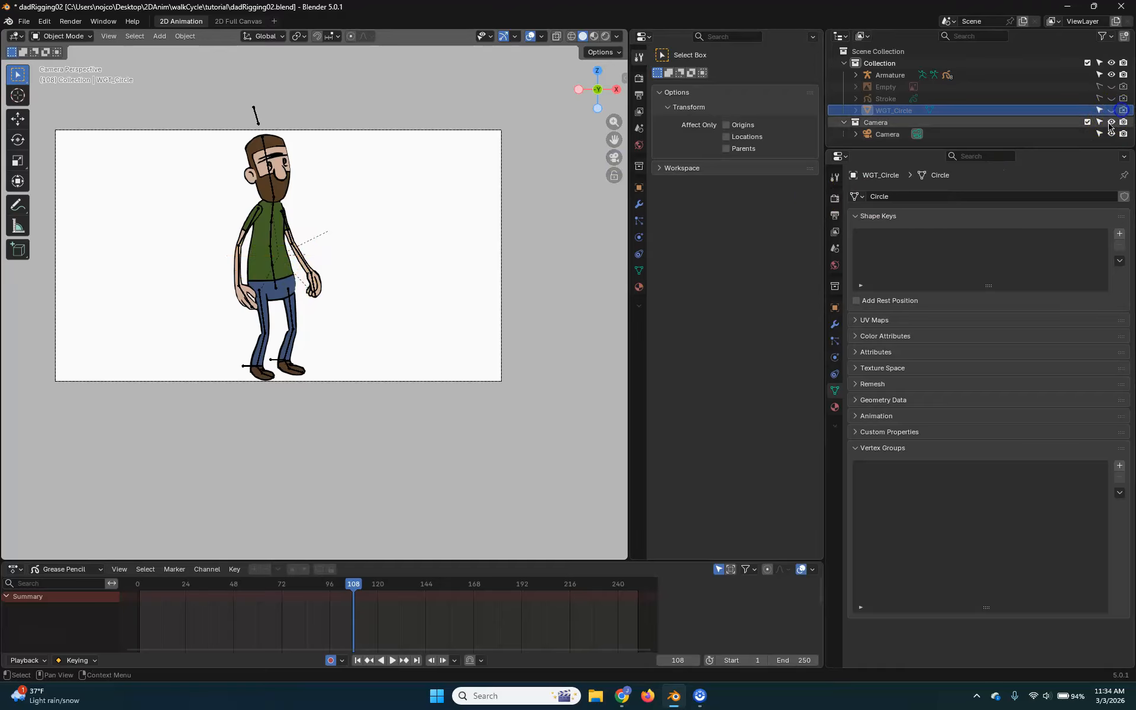
left_click(1099, 111)
Select the character's armature and switch it to Pose Mode
scroll(236, 259, "up", 3)
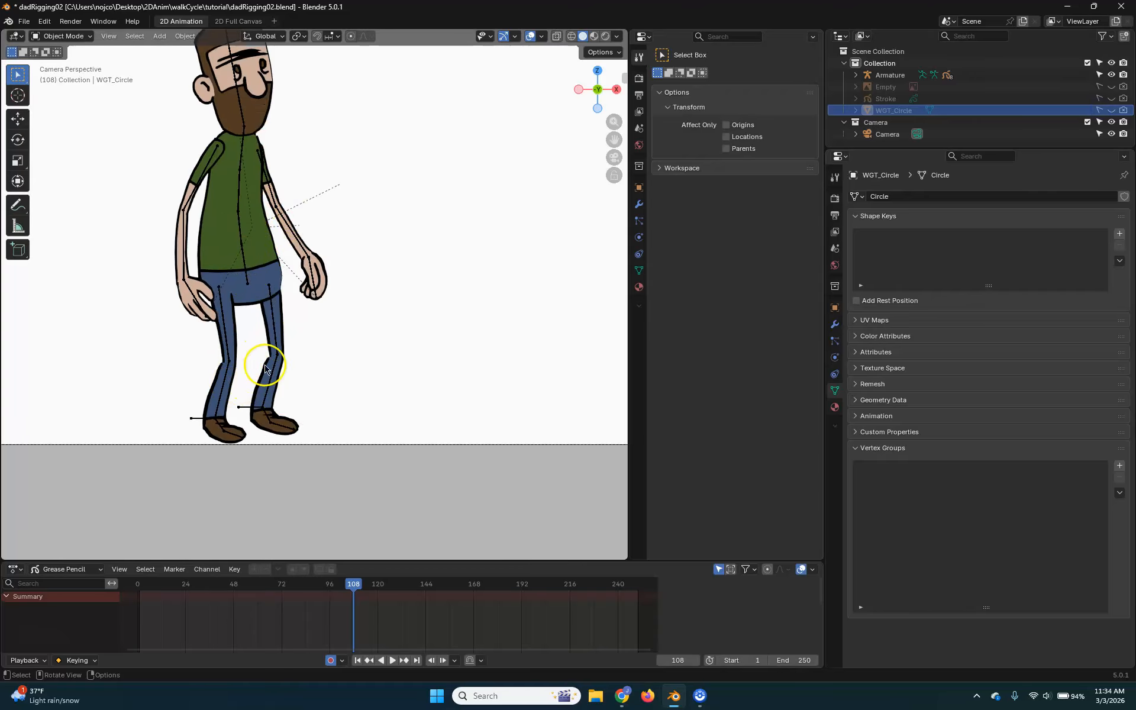
left_click(237, 248)
left_click(67, 36)
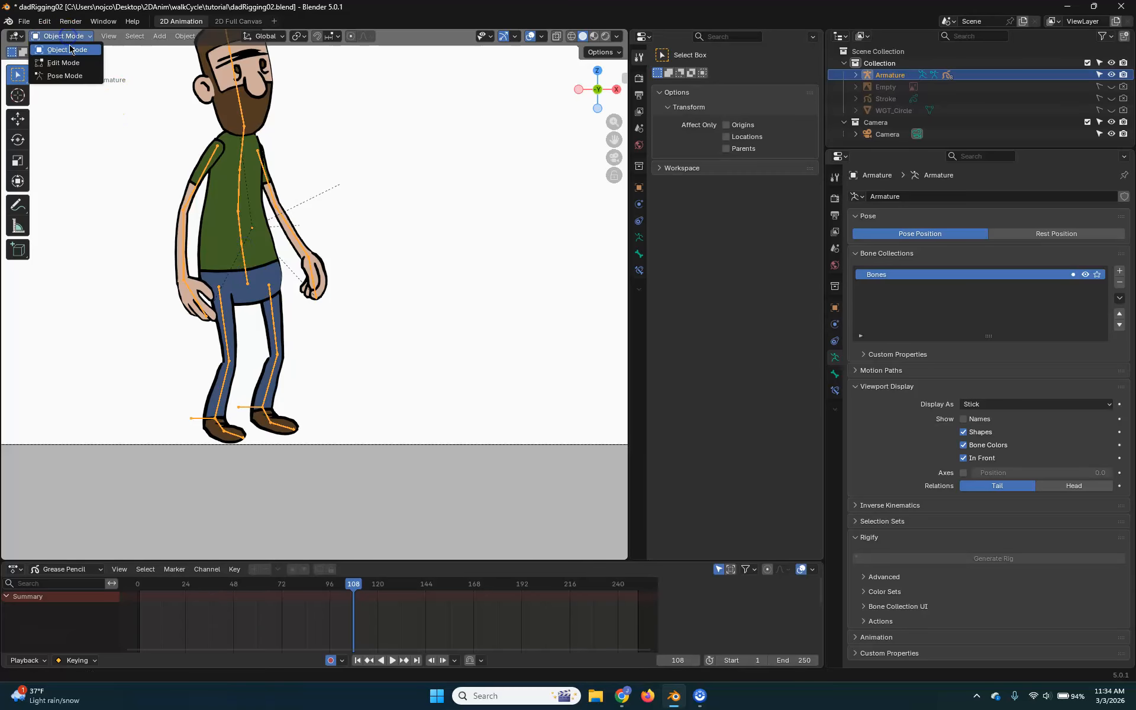
left_click(65, 75)
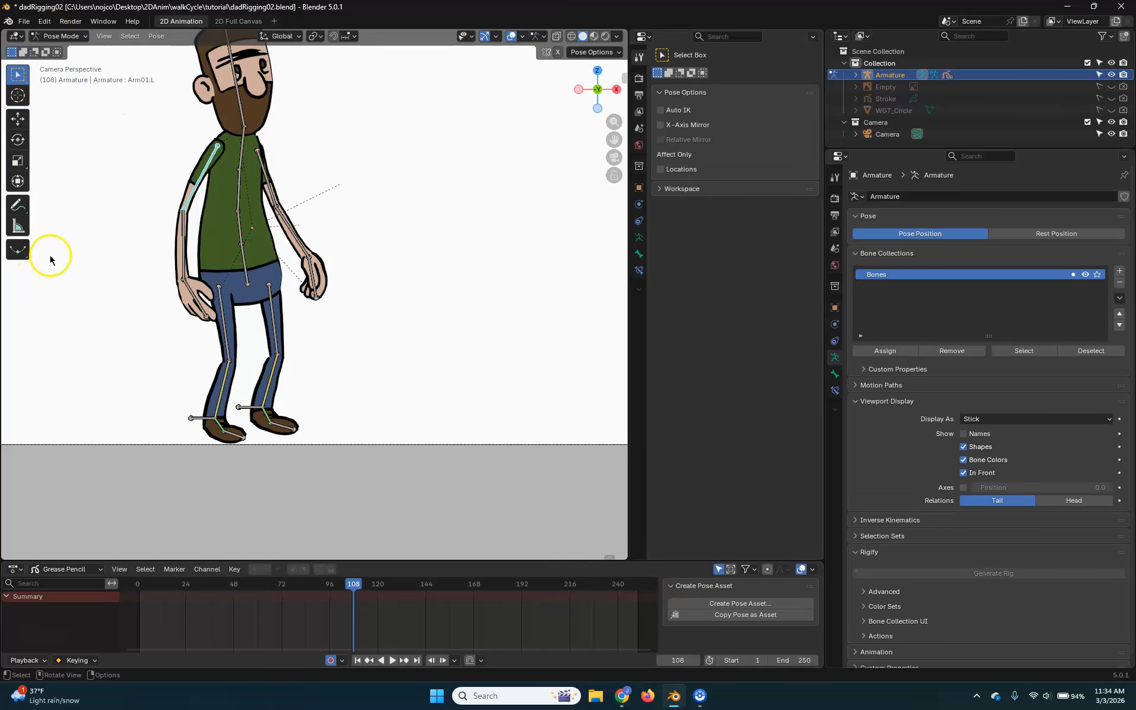
Set the bone color of the left ankle control bone, Leg02.L.001, to 01 - Theme Color Set
scroll(216, 464, "up", 3)
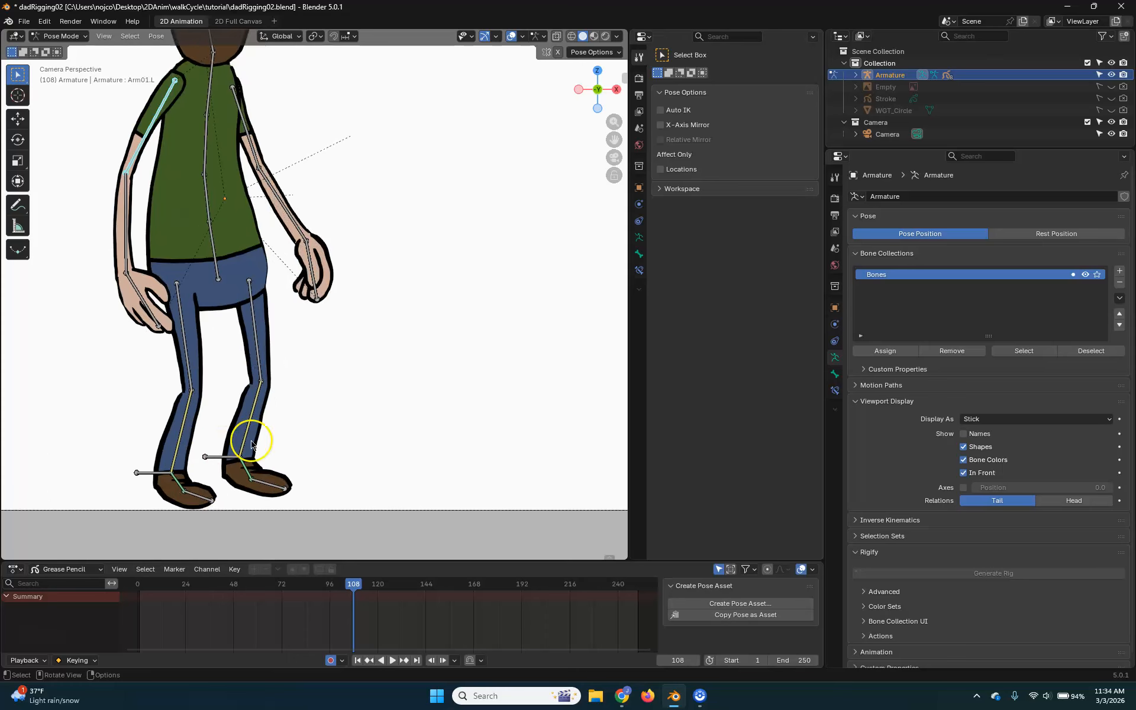
left_click(196, 429)
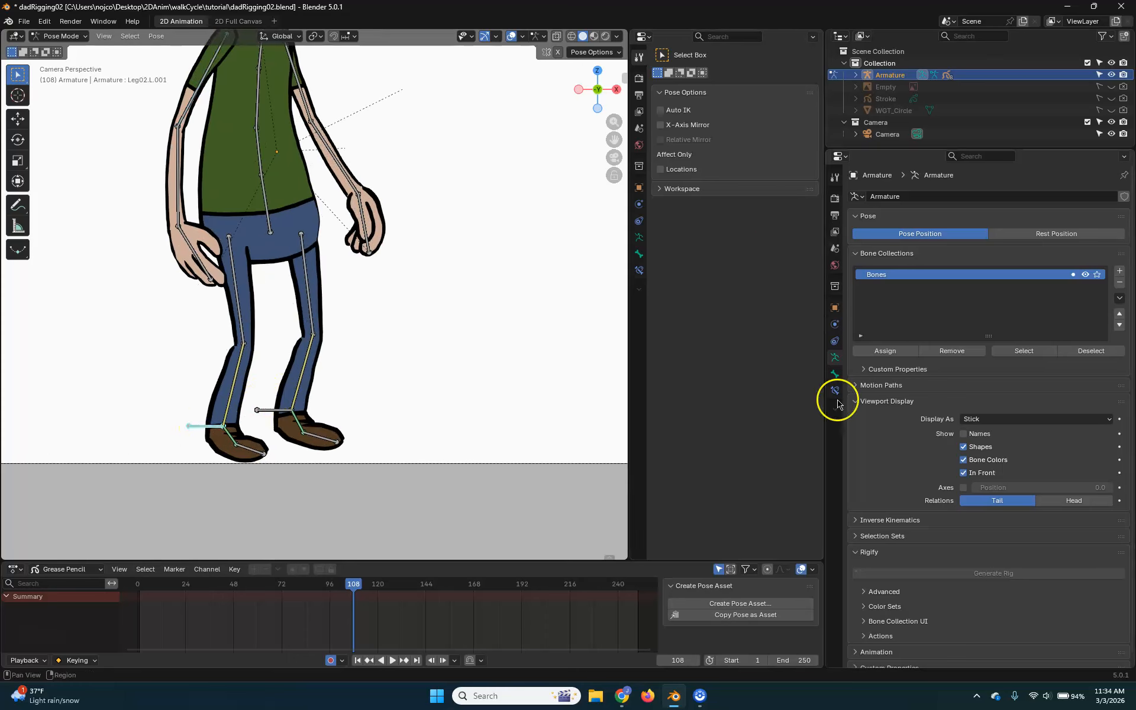
left_click(836, 374)
left_click(908, 412)
left_click(910, 413)
left_click(885, 447)
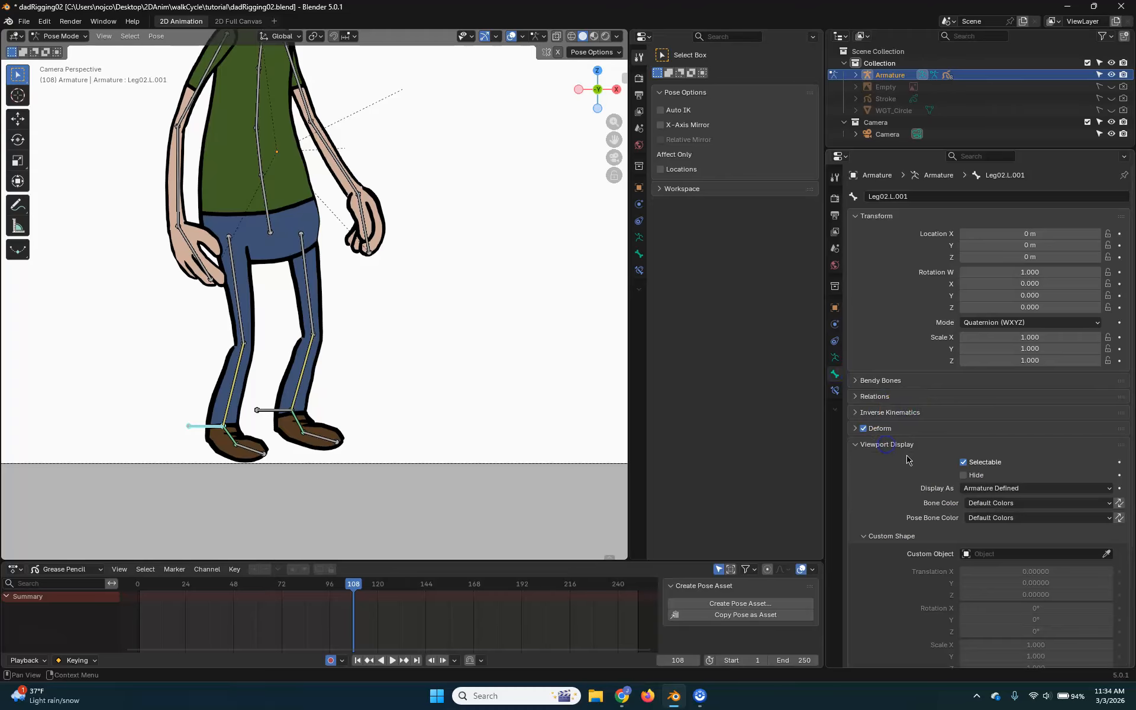
scroll(894, 446, "down", 4)
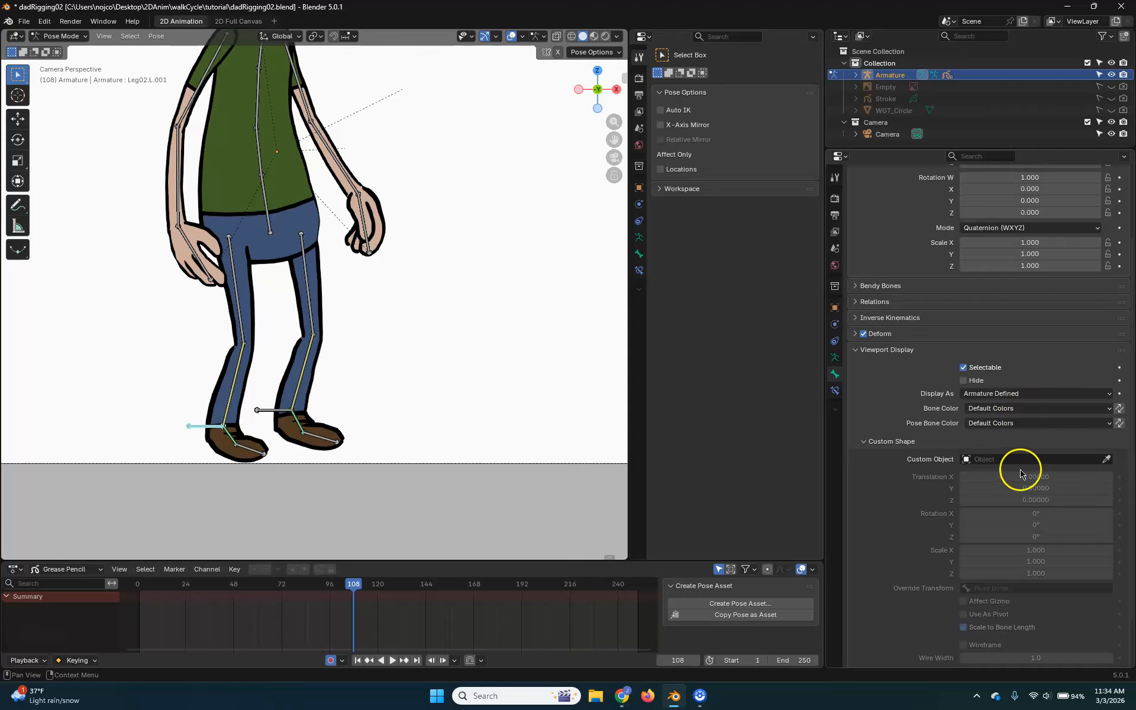
left_click(1040, 408)
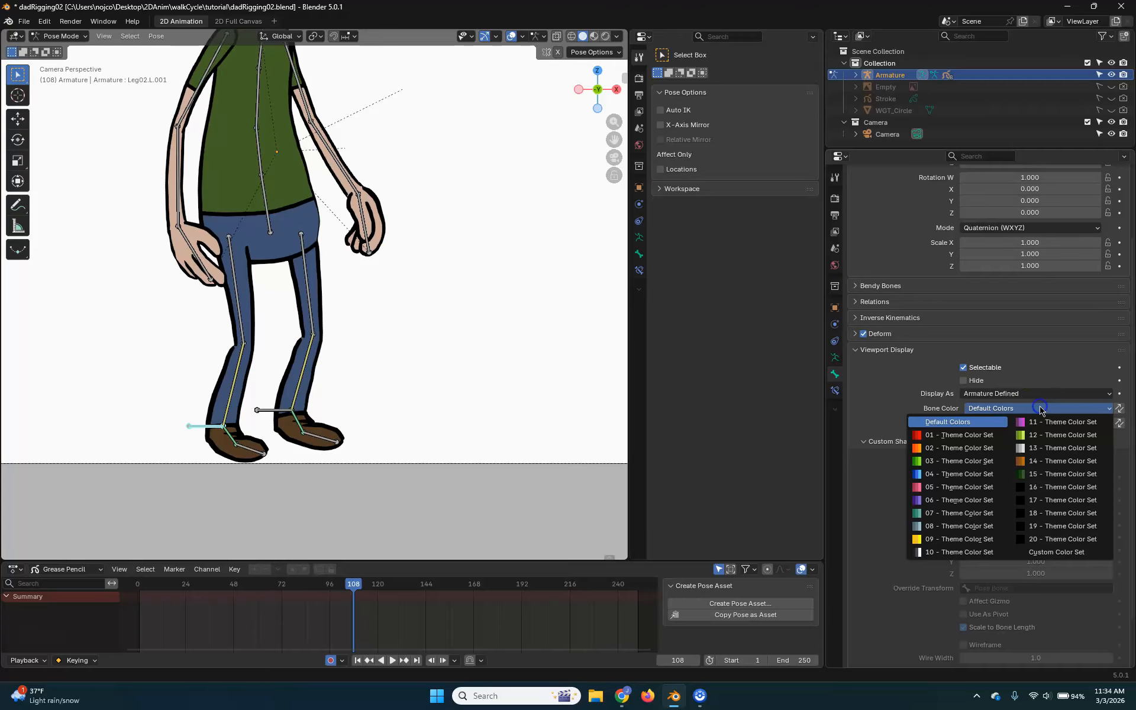
left_click(962, 435)
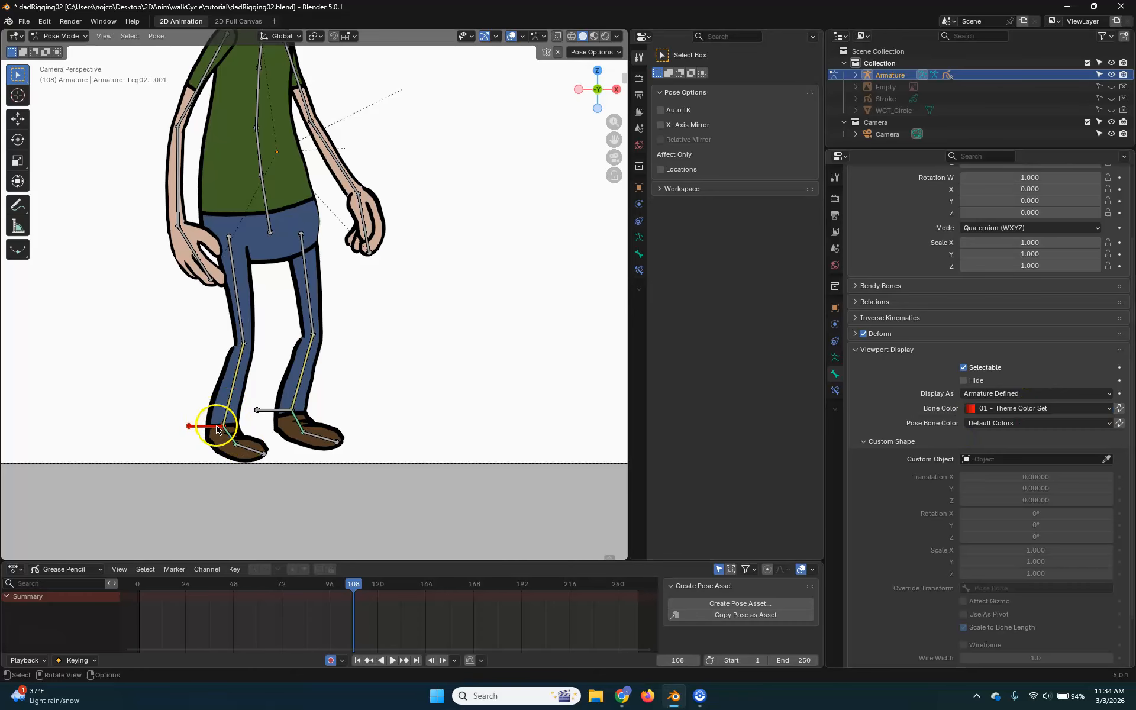
Assign WGT_Circle as the custom shape object of the left ankle control bone
left_click(1033, 460)
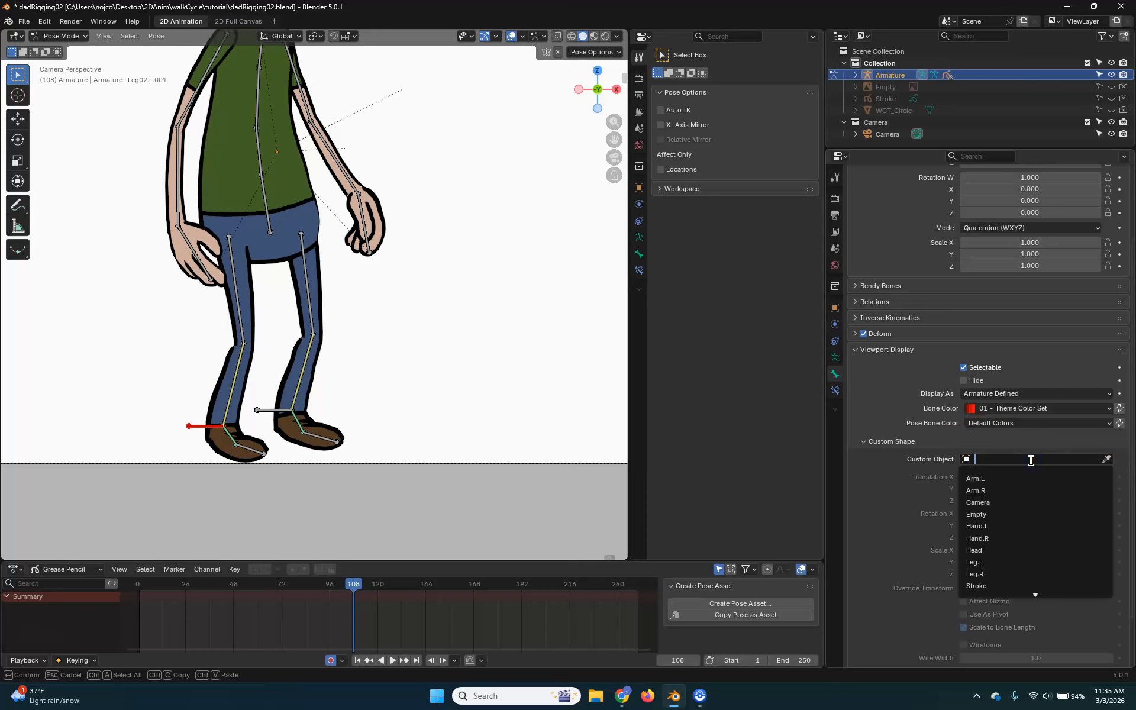
type("w")
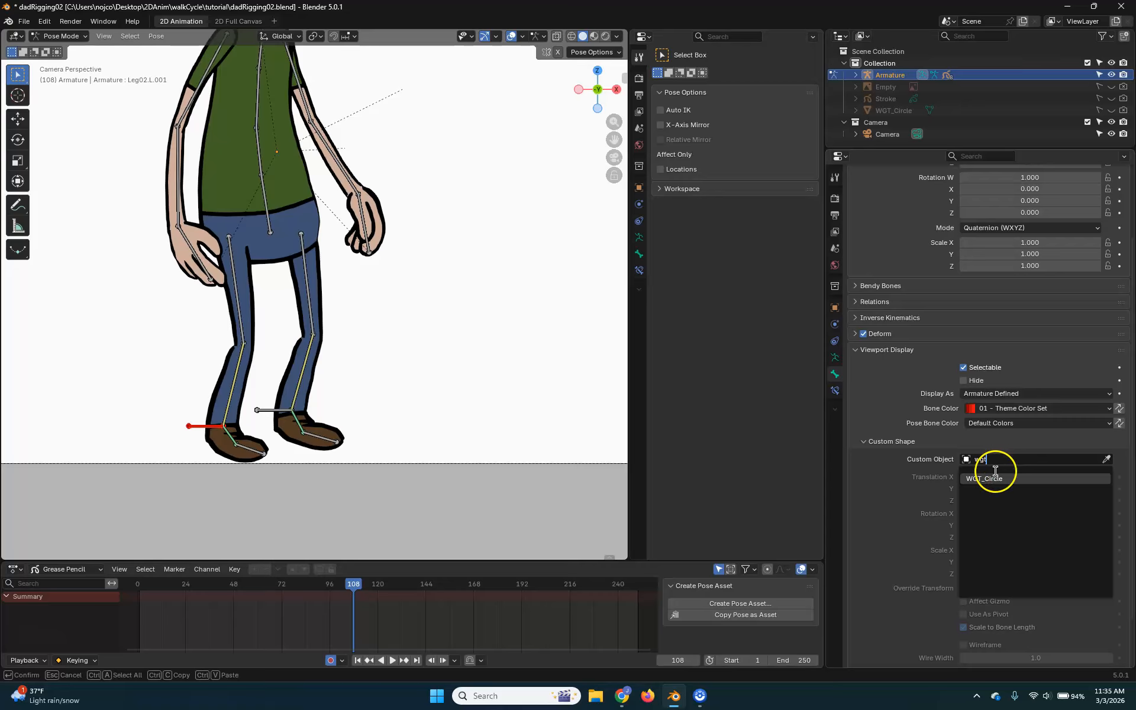
type("gt")
left_click(996, 478)
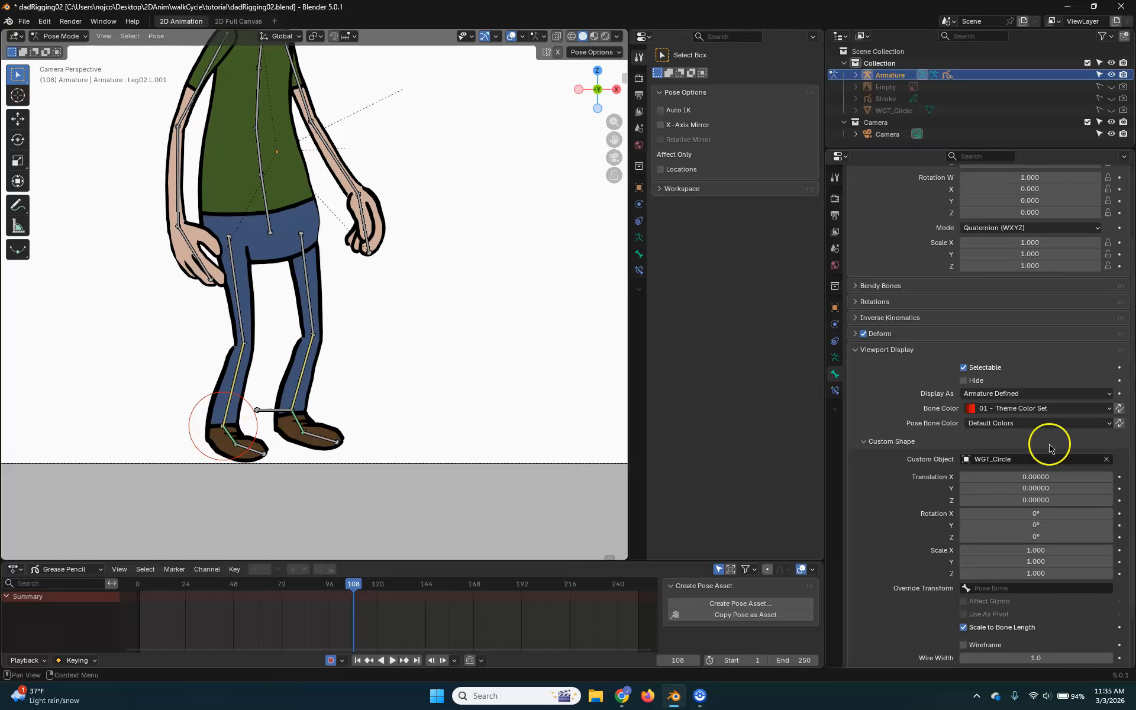
Set the left ankle control's custom shape scale to 0.75 on X, Y and Z, keeping its translation at 0
mouse_move(1043, 550)
left_mouse_down()
mouse_move(1030, 561)
mouse_move(1036, 552)
left_mouse_up()
left_click(1040, 549)
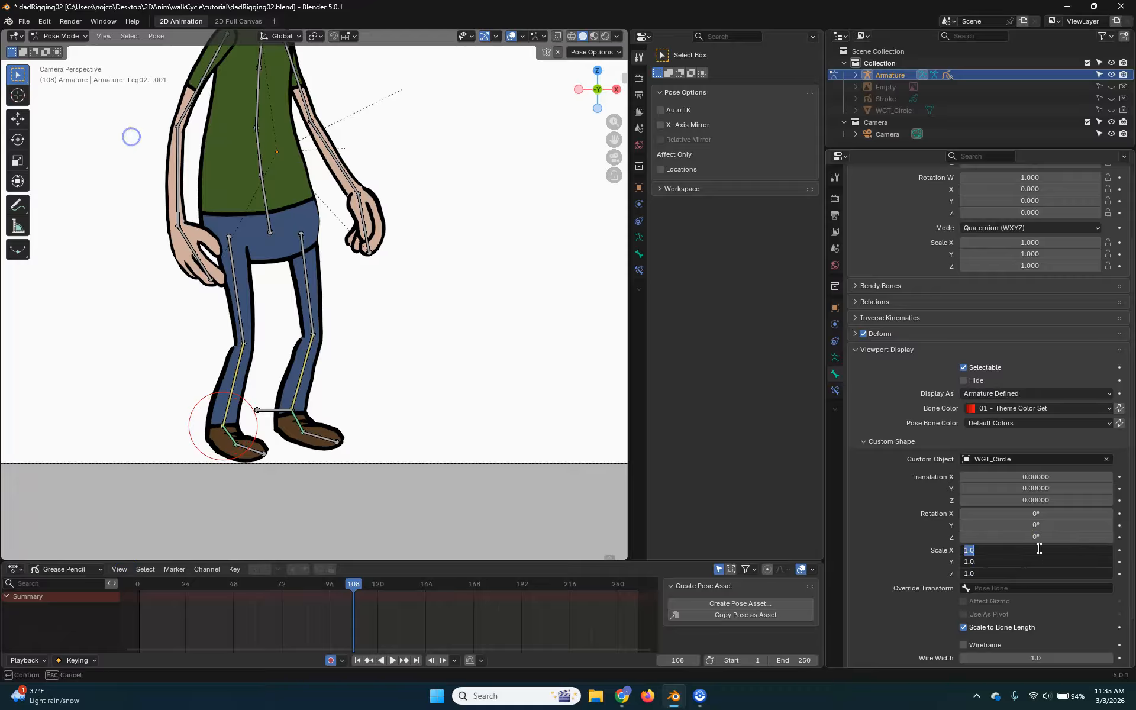
key("Return")
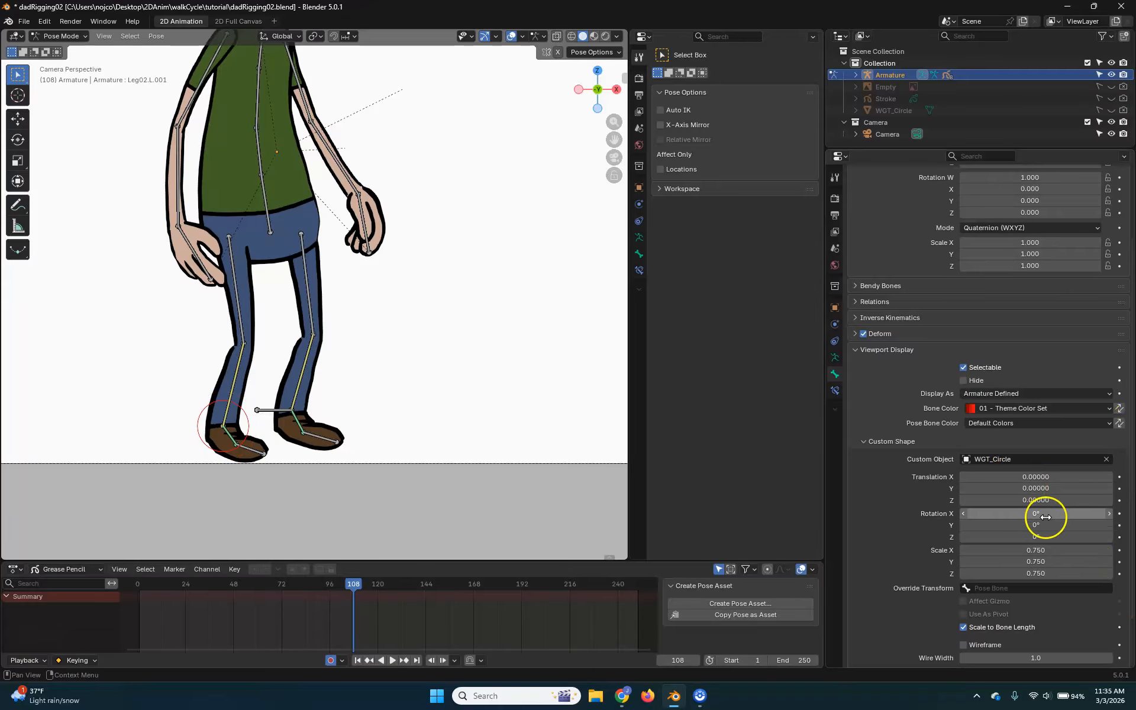
left_click_drag(1040, 471, 122, 468)
key("ctrl+z")
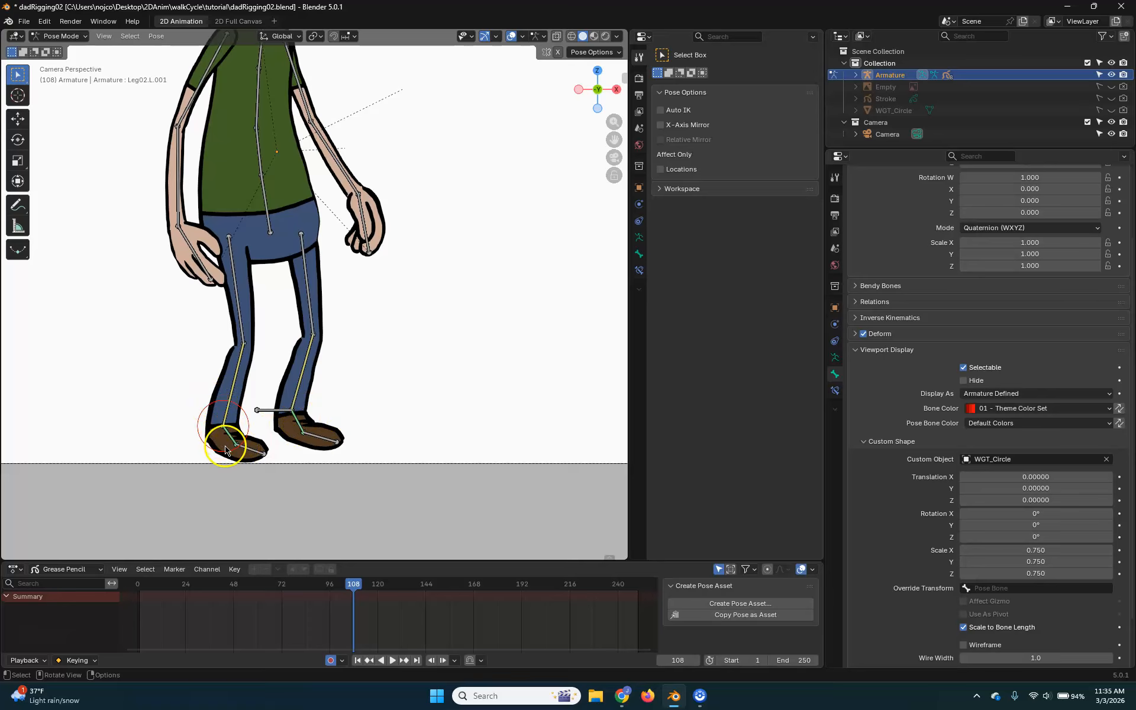
Assign WGT_Circle as the custom shape object of the right ankle control bone, Leg02.R.001
left_click(276, 410)
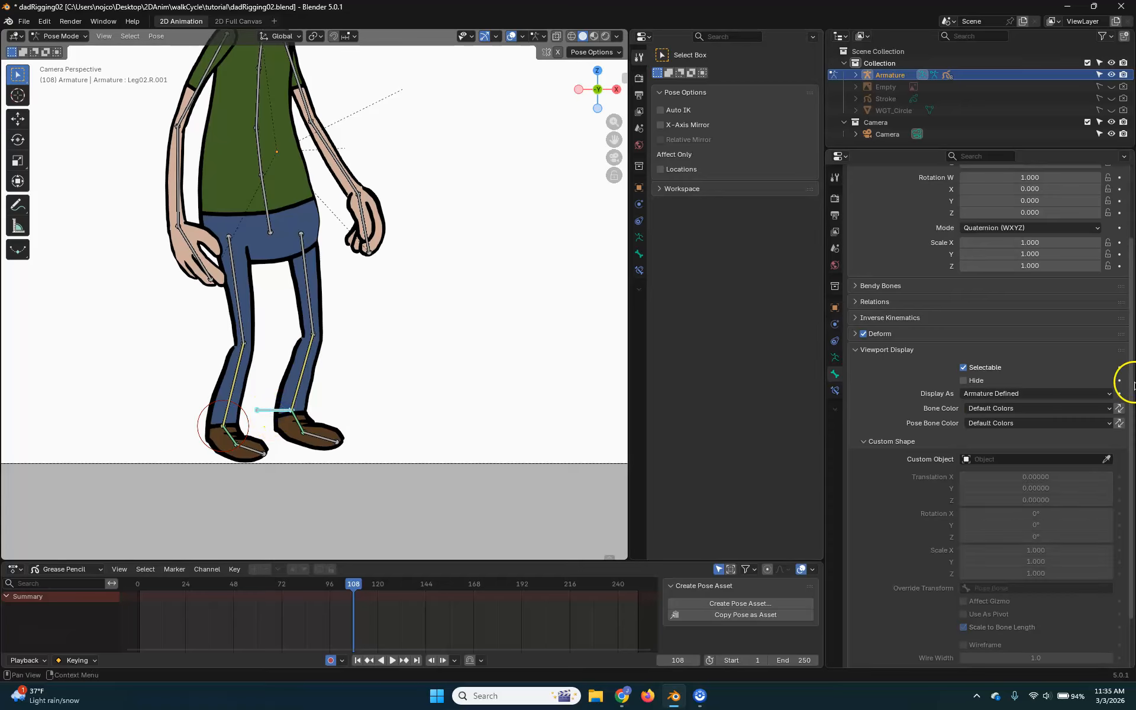
left_click(1105, 459)
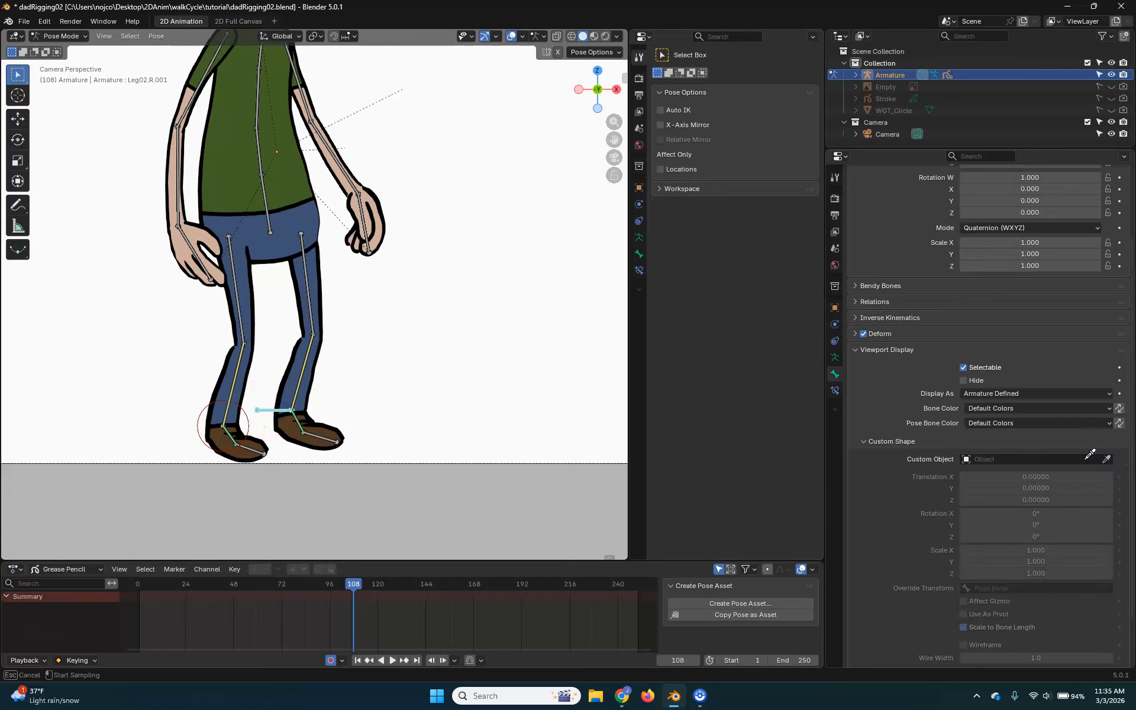
left_click(1052, 461)
type("wgt")
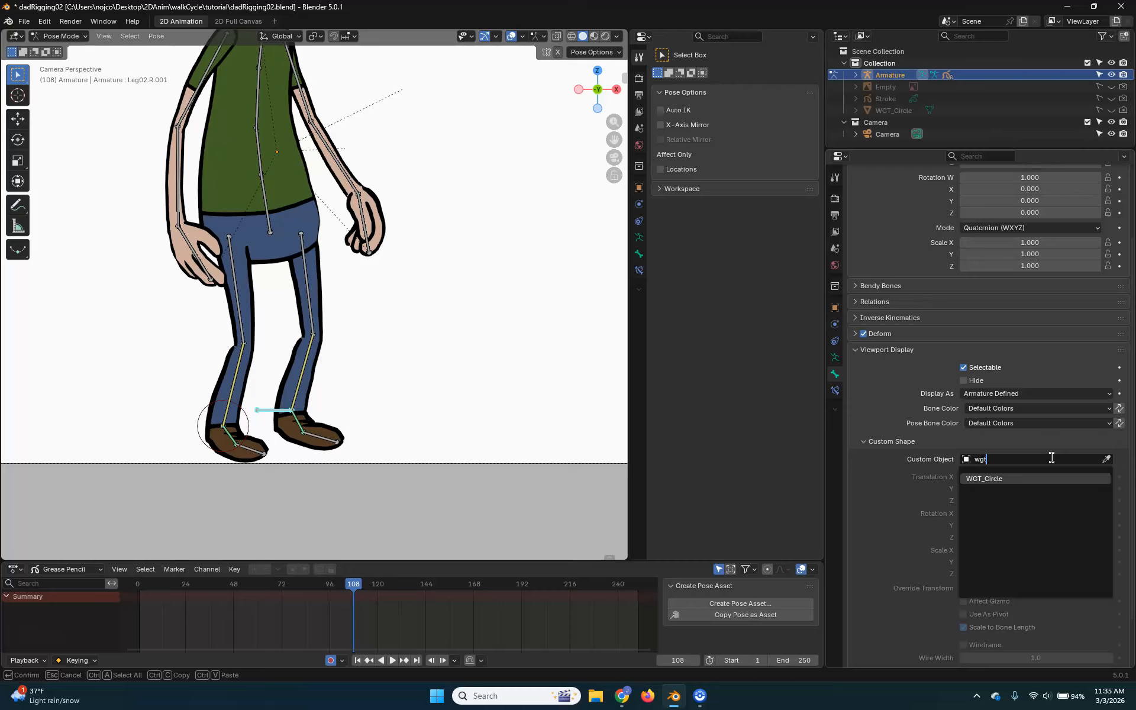
left_click(996, 478)
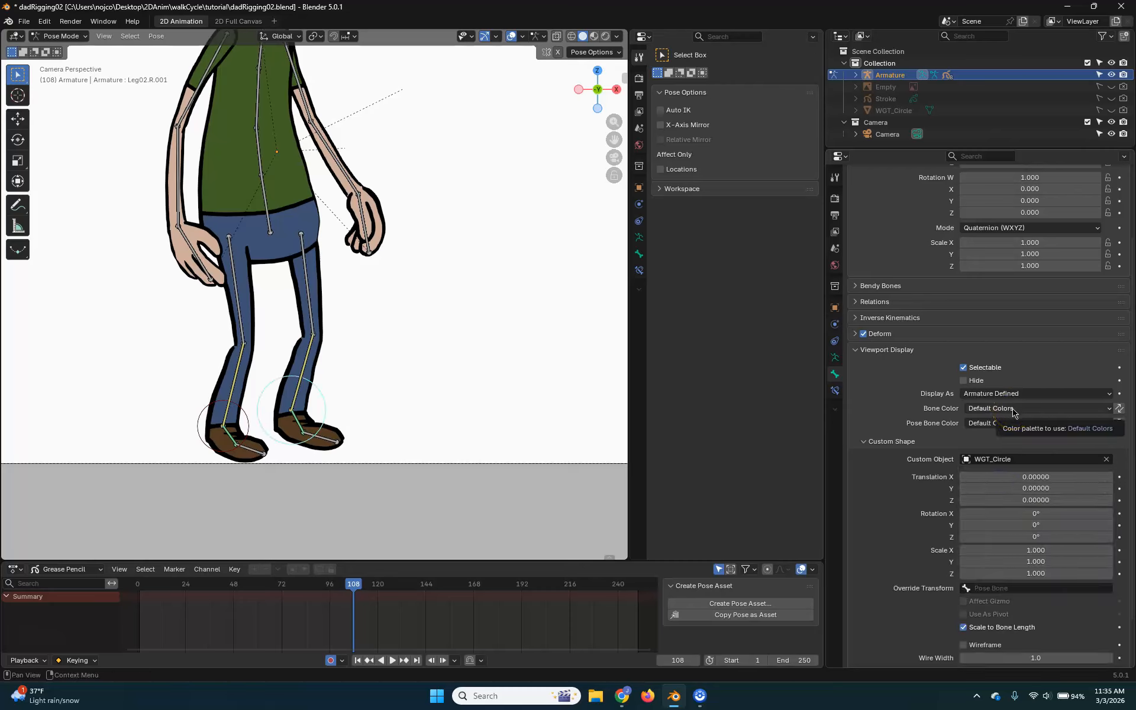
Set the pose bone color of both the right and left ankle control bones to 01 - Theme Color Set
left_click(1007, 427)
left_click(1009, 425)
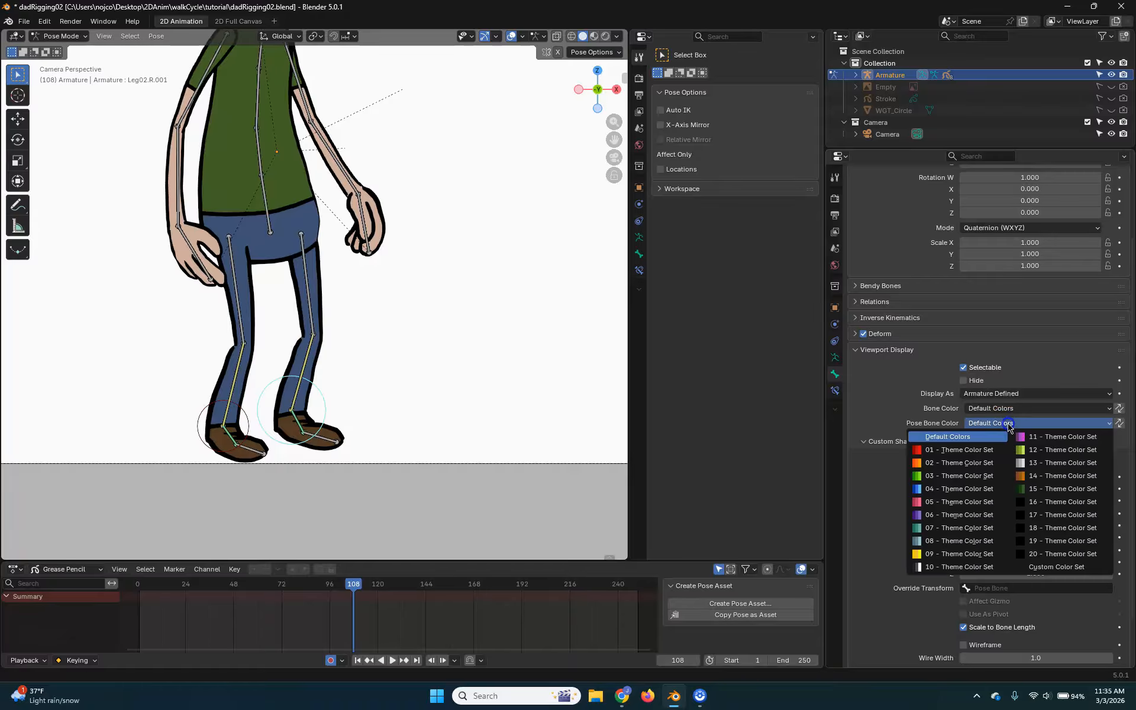
left_click(957, 451)
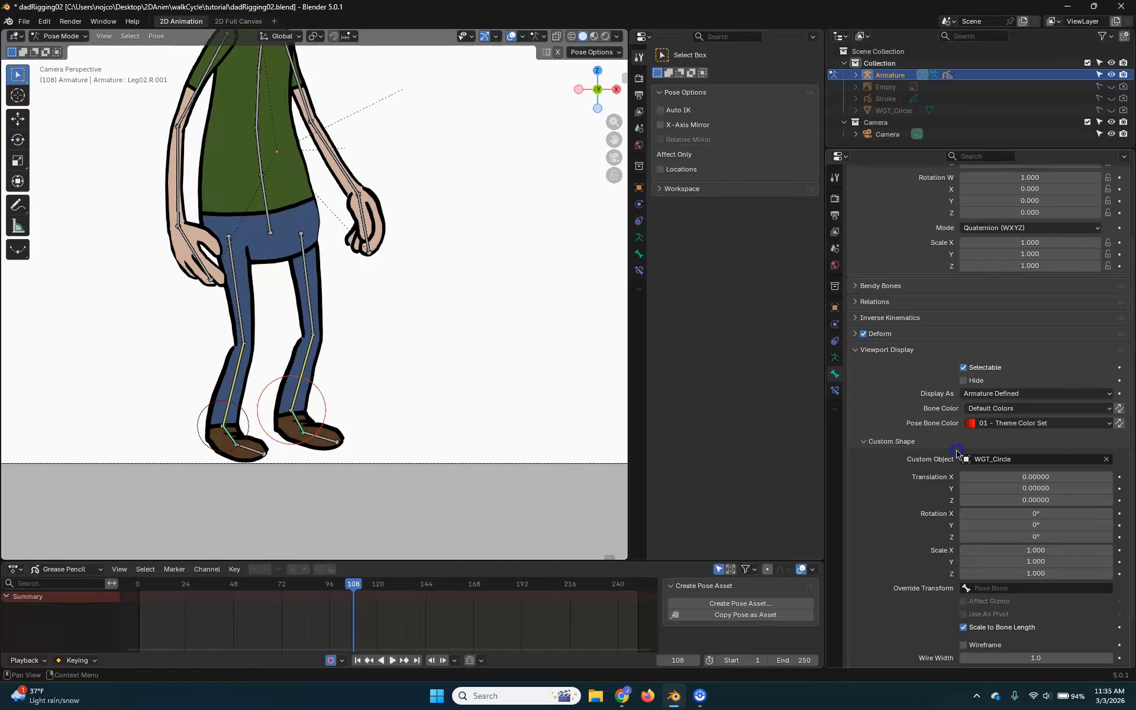
left_click(213, 413)
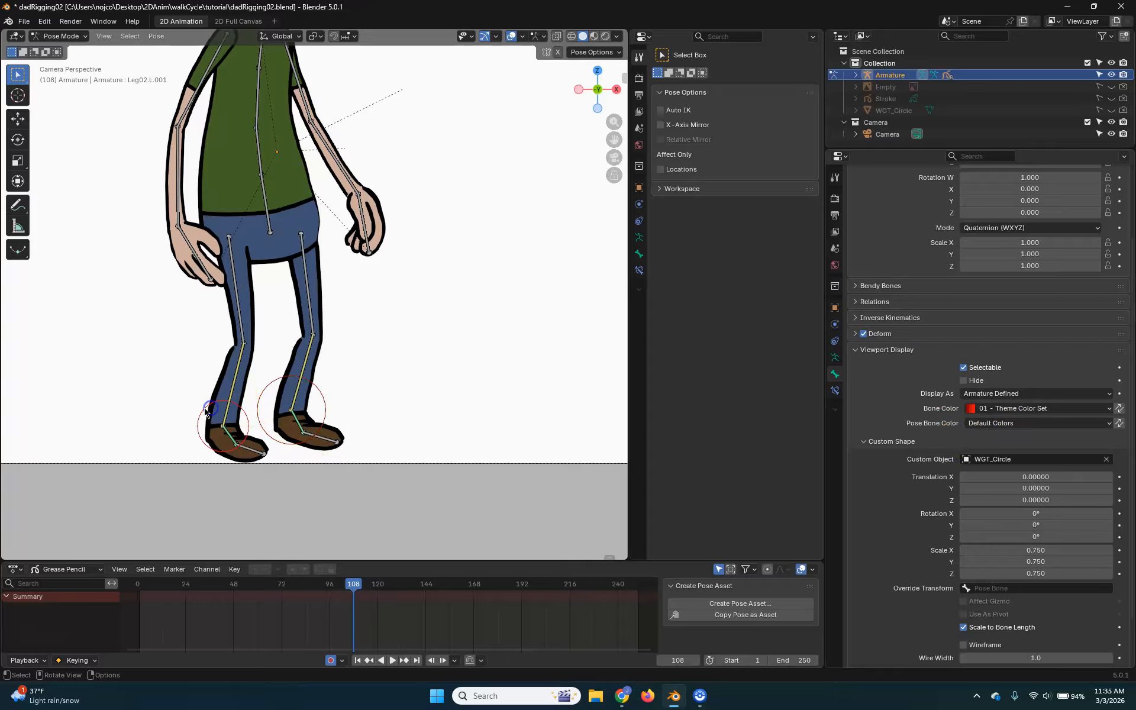
left_click(1055, 421)
left_click(950, 451)
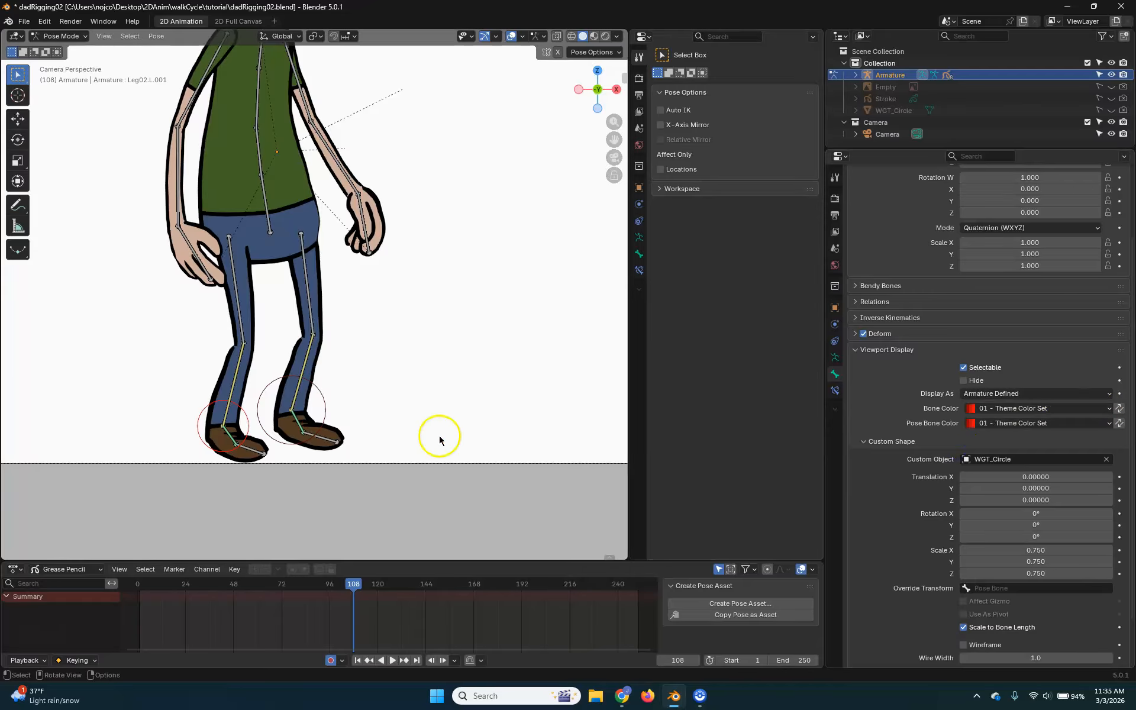
Set the right ankle control bone's regular bone color to 01 - Theme Color Set
left_click(321, 395)
left_click(1020, 409)
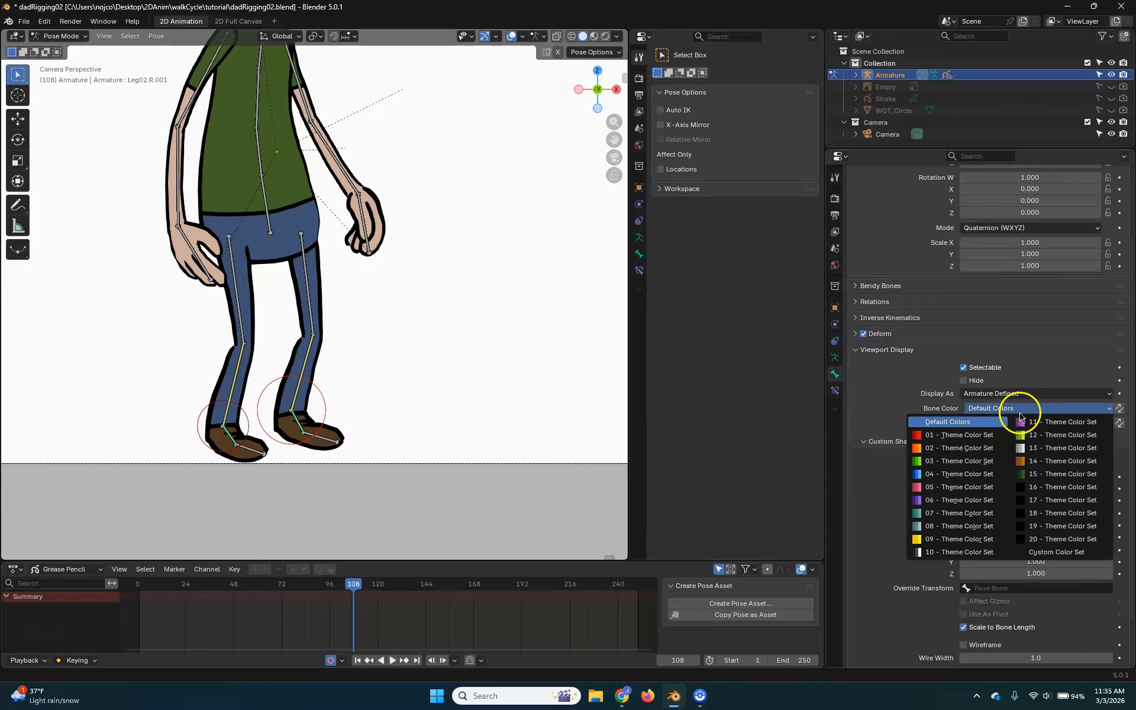
left_click(953, 435)
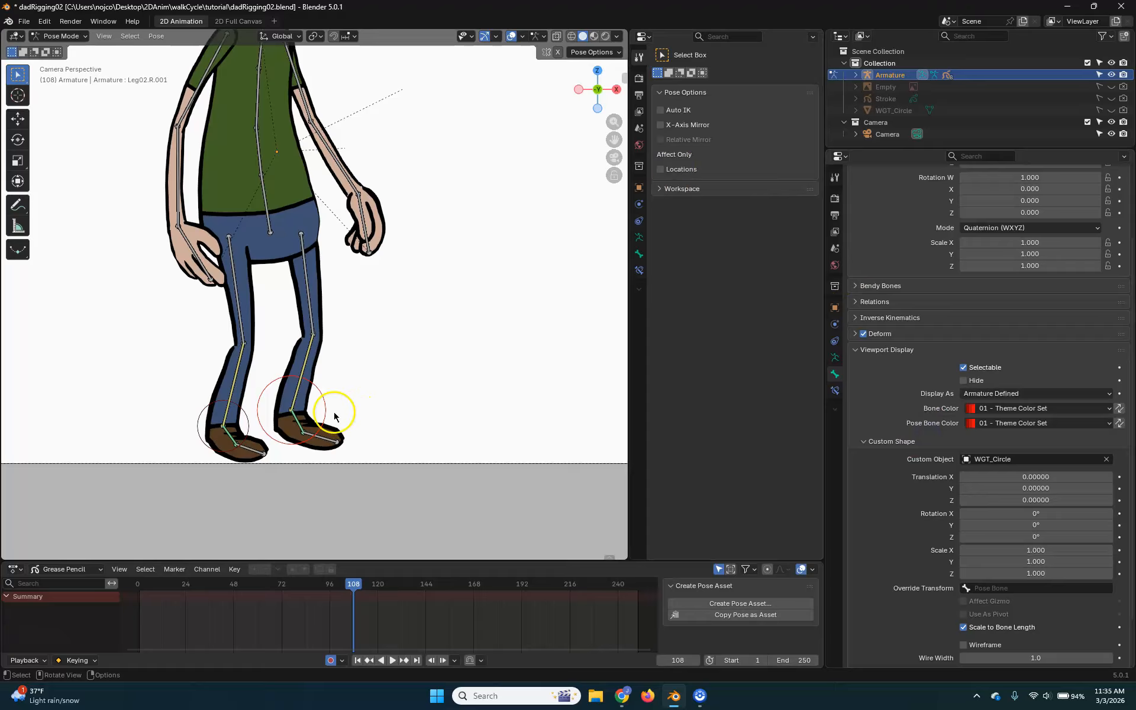
Set the right ankle control's custom shape scale to 0.75 on X, Y and Z
left_click_drag(1018, 549, 1018, 574)
type(".7")
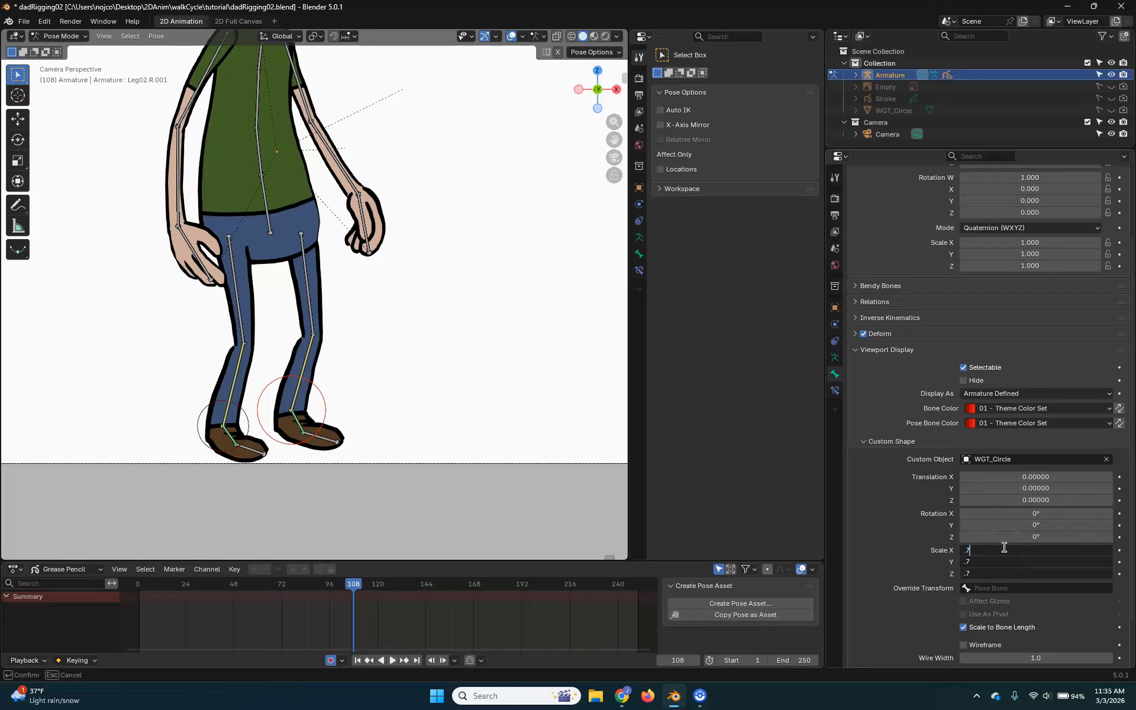
key("Return")
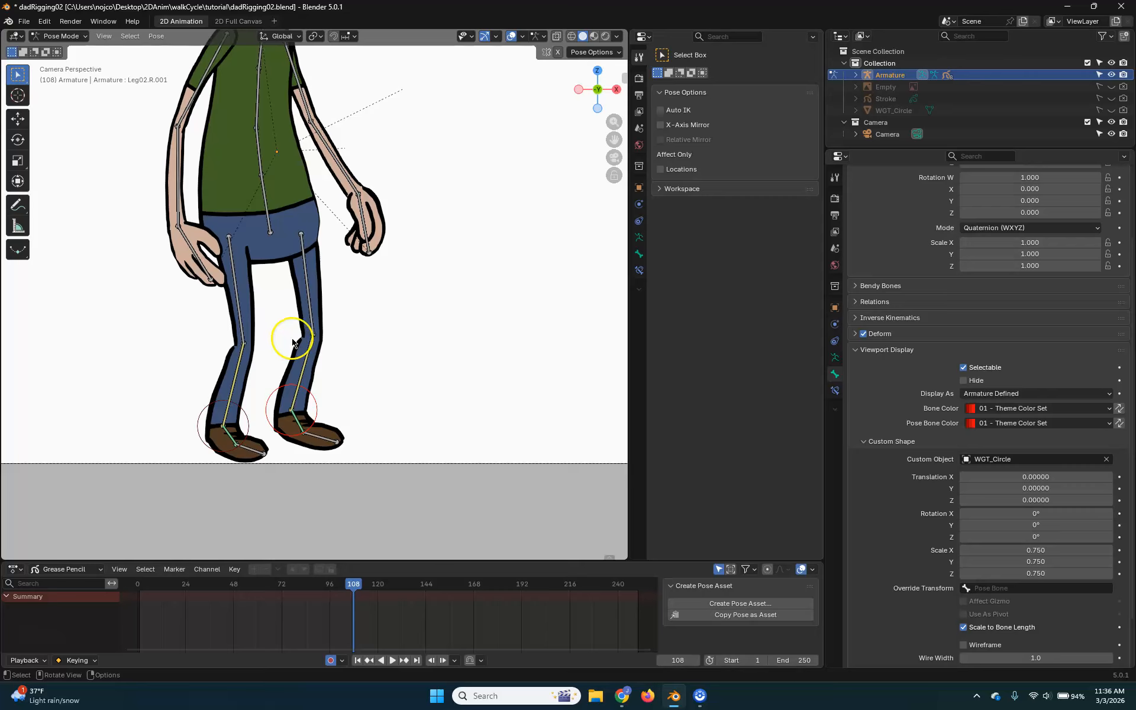
Set the pose bone color of the left upper arm bone, Arm01.L, to 01 - Theme Color Set
middle_click_drag(213, 172, 324, 300, "shift")
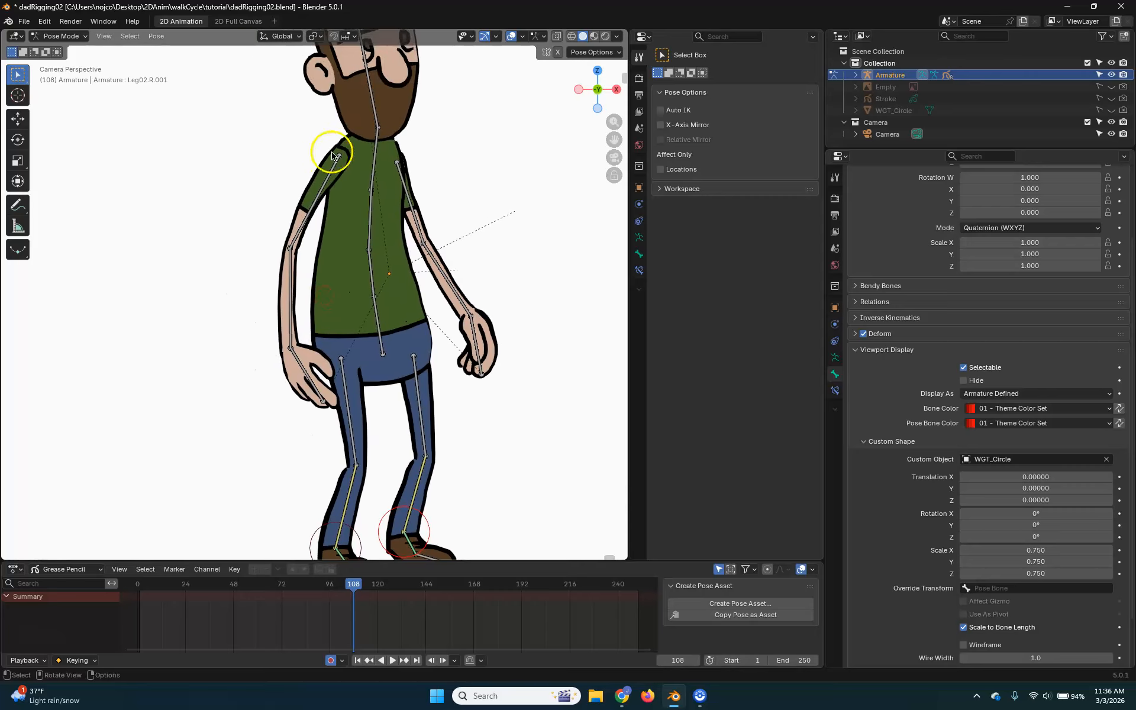
middle_click_drag(339, 190, 318, 241, "shift")
left_click(309, 222)
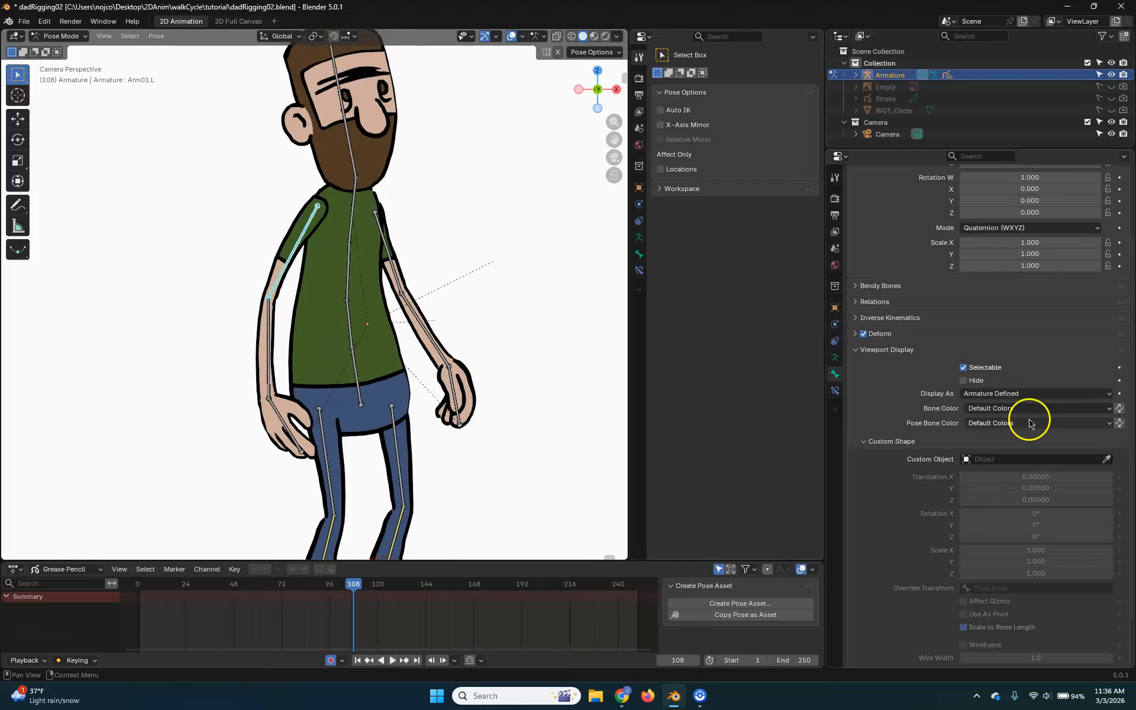
left_click(1061, 421)
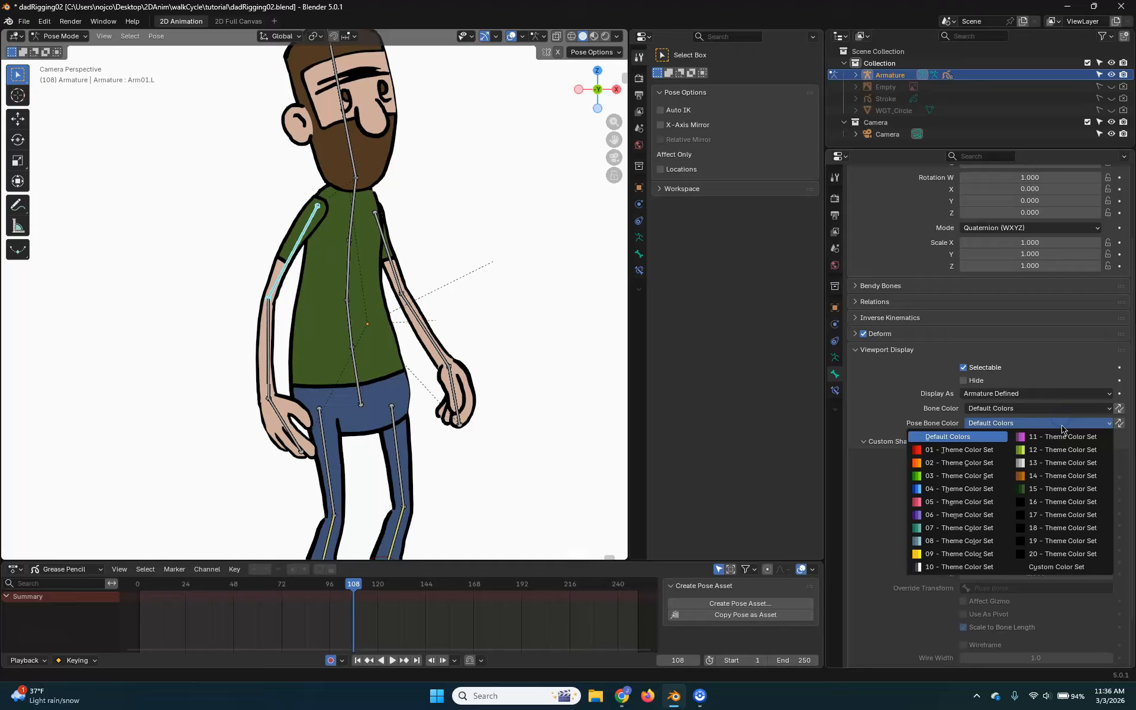
left_click(934, 445)
Assign WGT_Circle as the custom shape object of the left upper arm bone
left_click(1062, 459)
type("wgt")
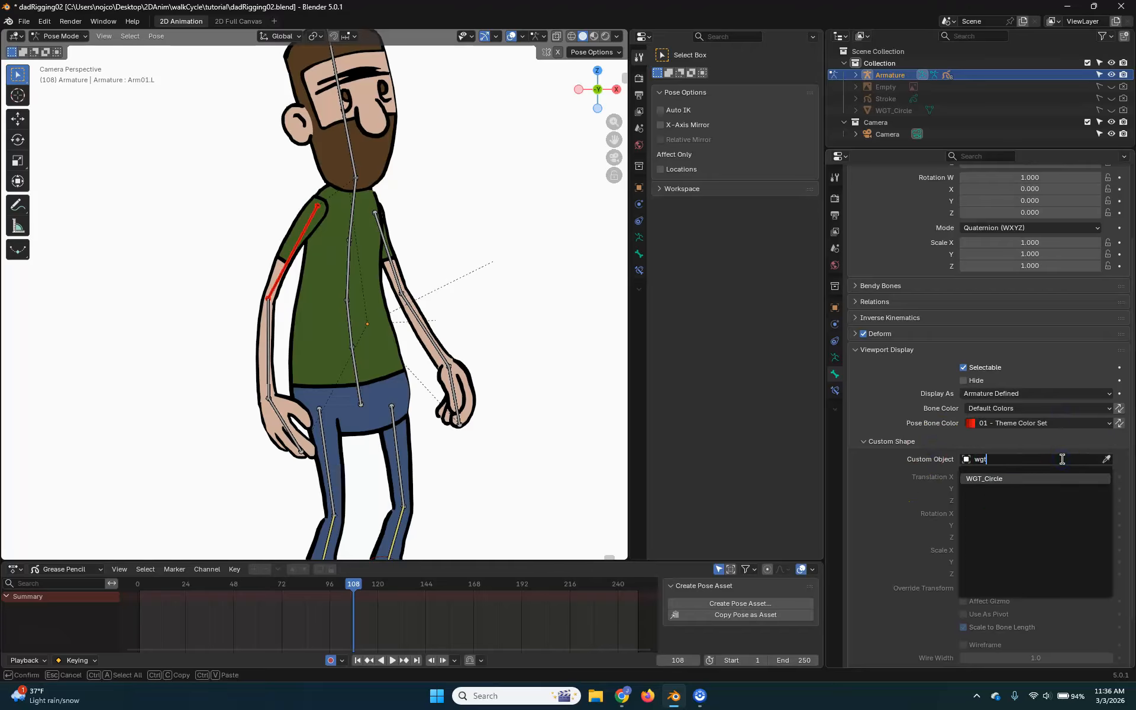
left_click(1009, 479)
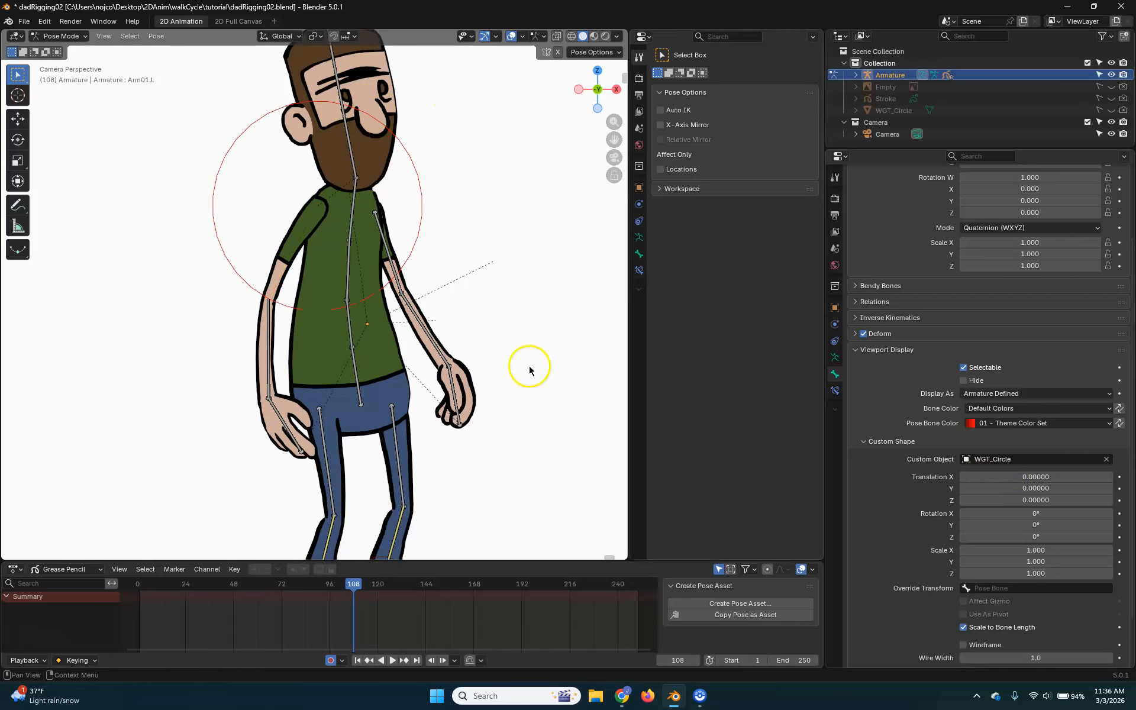
Set the left upper arm bone's custom shape scale to 0.25 on X, Y and Z
left_click_drag(1085, 575, 1060, 549)
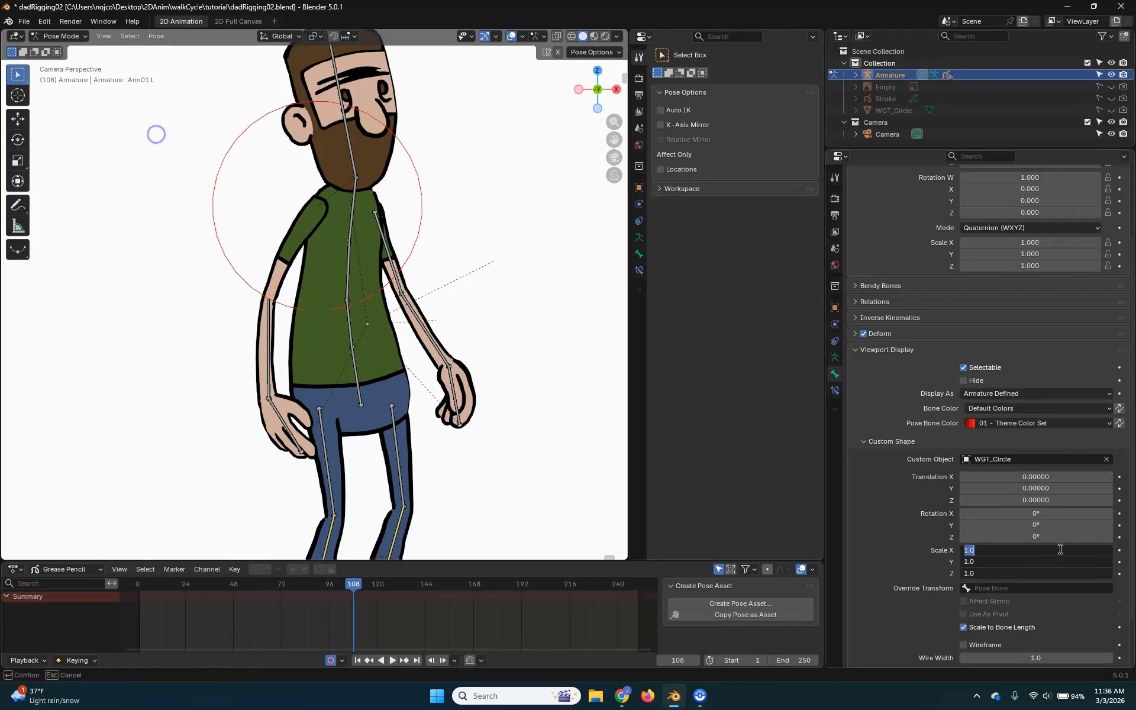
type(".25")
key("Return")
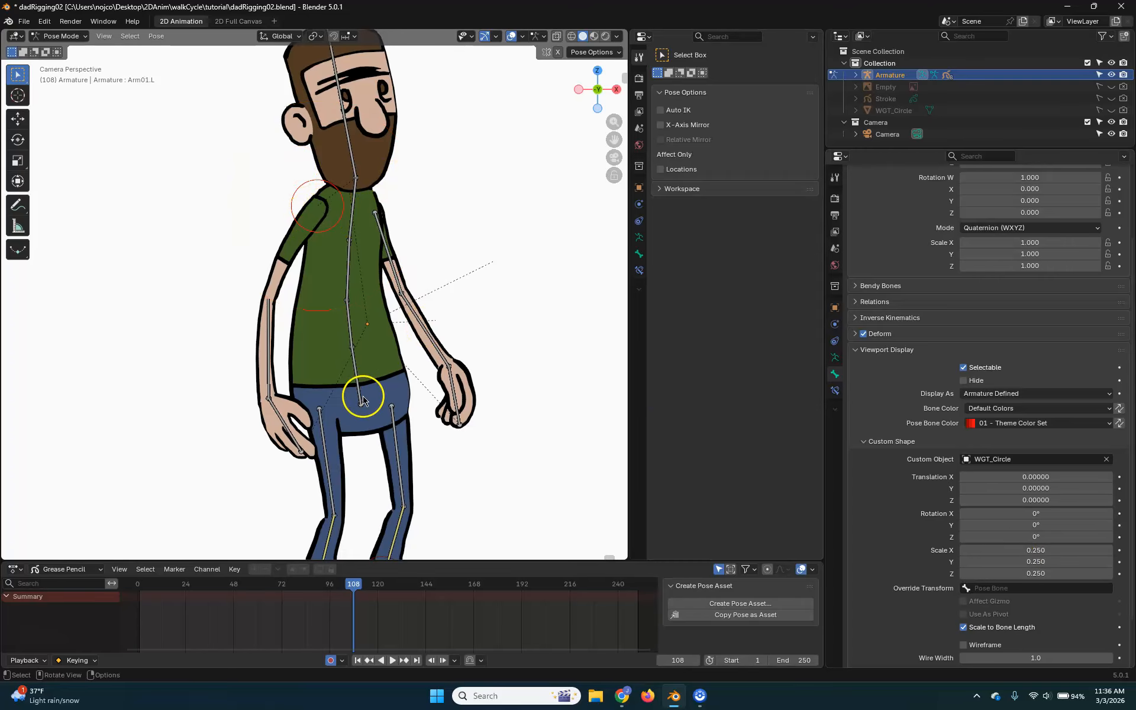
Give the left forearm bone, Arm02.L, the pose bone color 01 - Theme Color Set and the custom shape object WGT_Circle
left_click(271, 322)
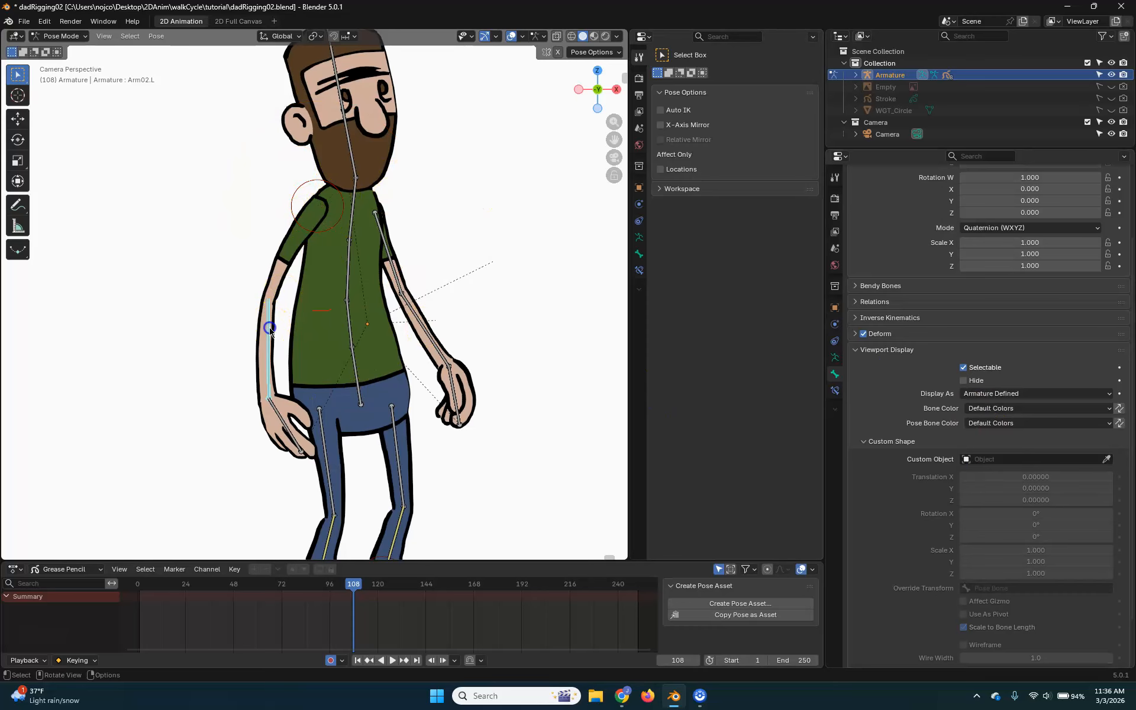
left_click(1061, 424)
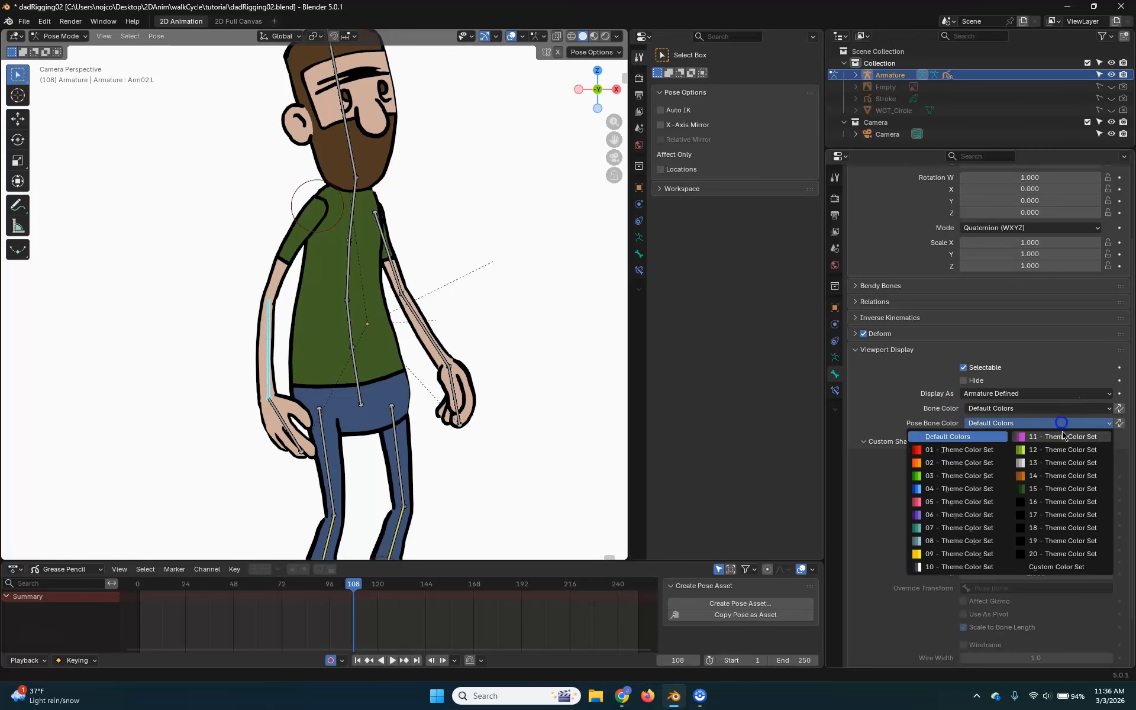
left_click(965, 451)
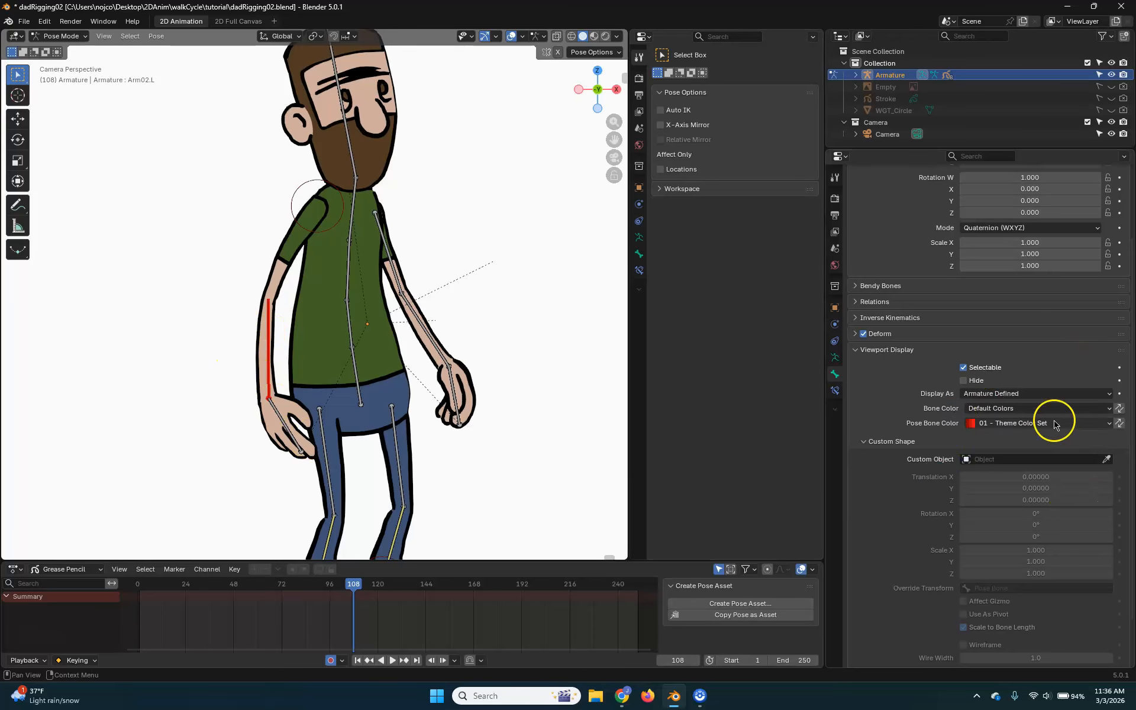
left_click(1045, 459)
type("wgt")
left_click(1037, 478)
Set the left forearm bone's custom shape scale to 0.25 on X, Y and Z
left_click_drag(1036, 550, 1047, 554)
type(".25")
key("Return")
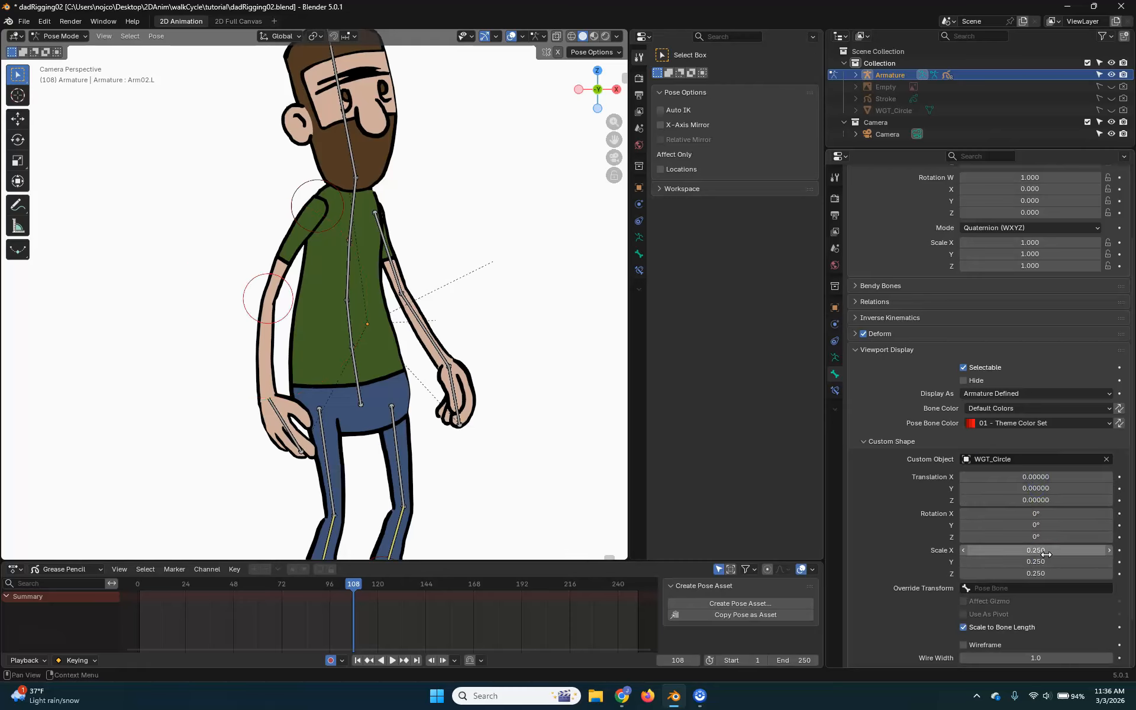
Give the left hand bone, Arm03.L, the pose bone color 01 - Theme Color Set and the custom shape object WGT_Circle
left_click(291, 425)
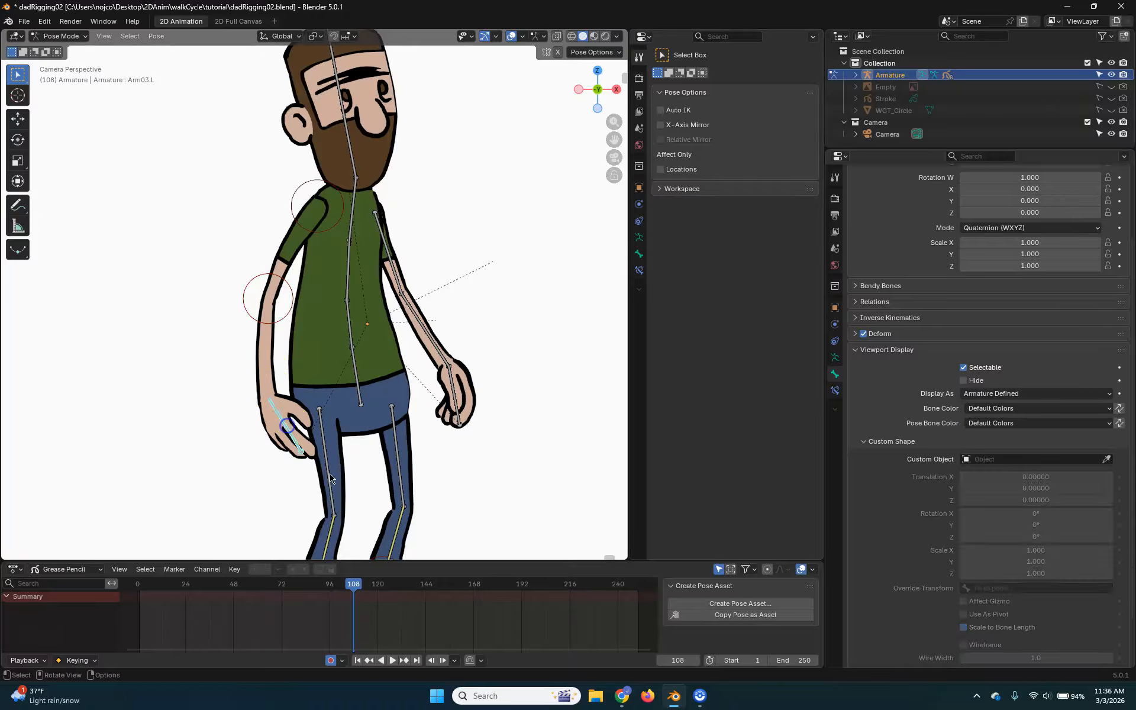
left_click(1036, 409)
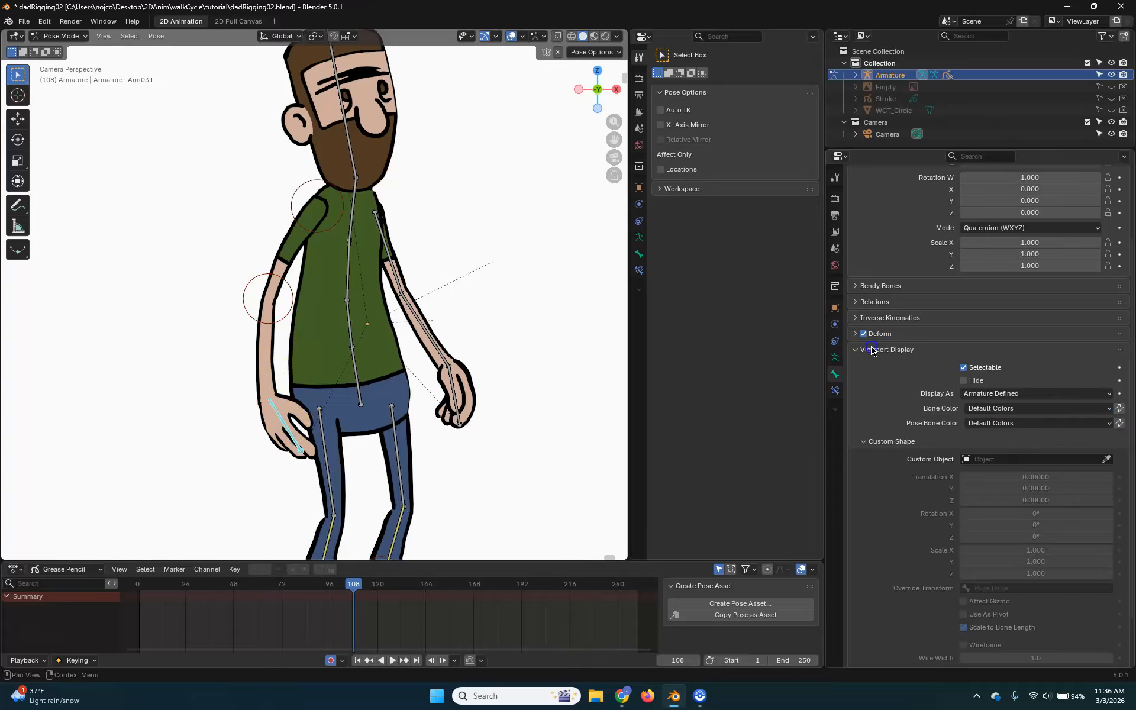
left_click(1059, 423)
left_click(972, 450)
left_click(1027, 459)
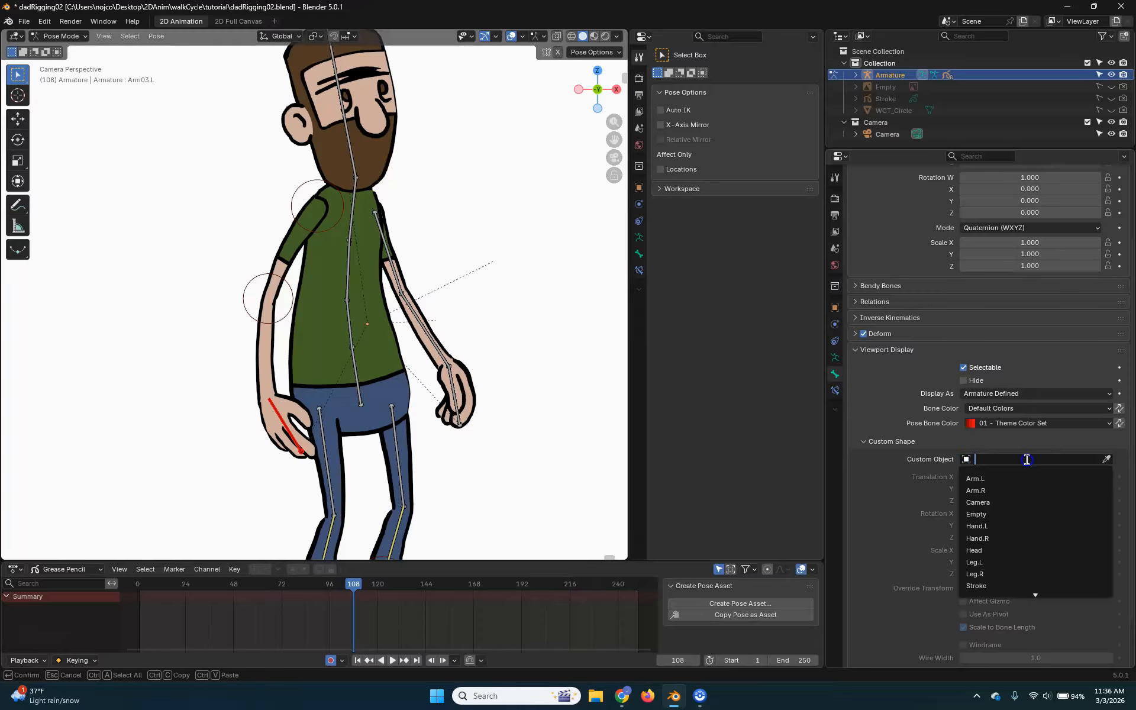
type("wgt")
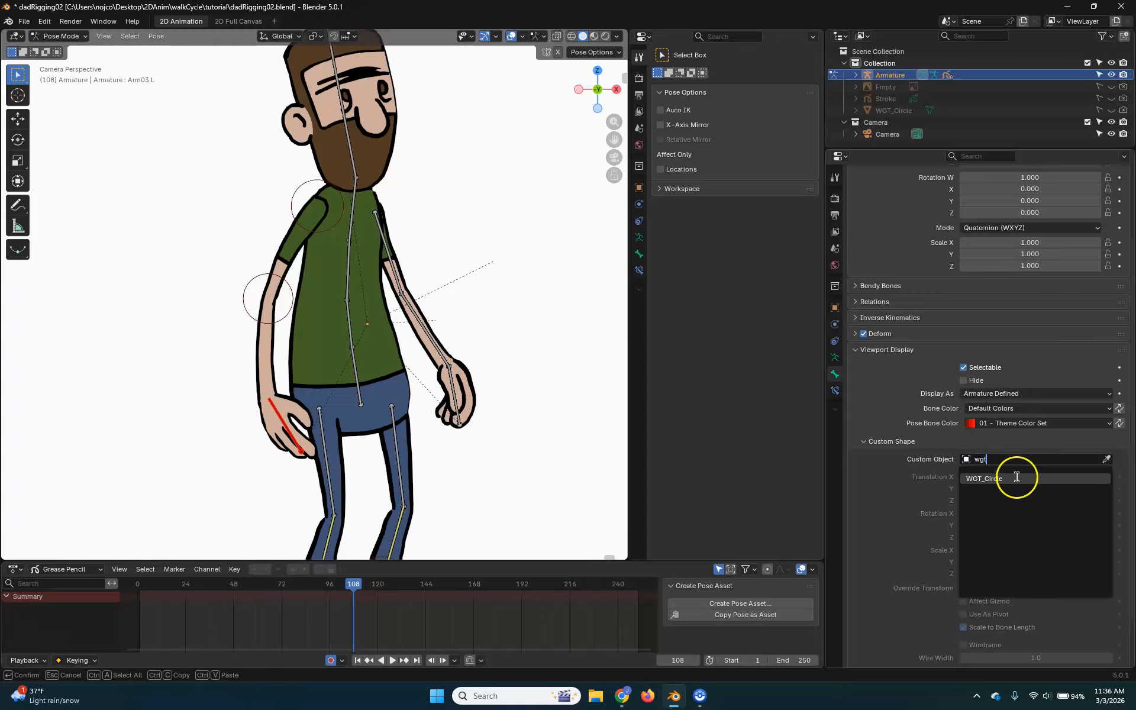
left_click(1015, 478)
Set the left hand bone's custom shape scale to 0.25 on X, Y and Z
left_click(1015, 550)
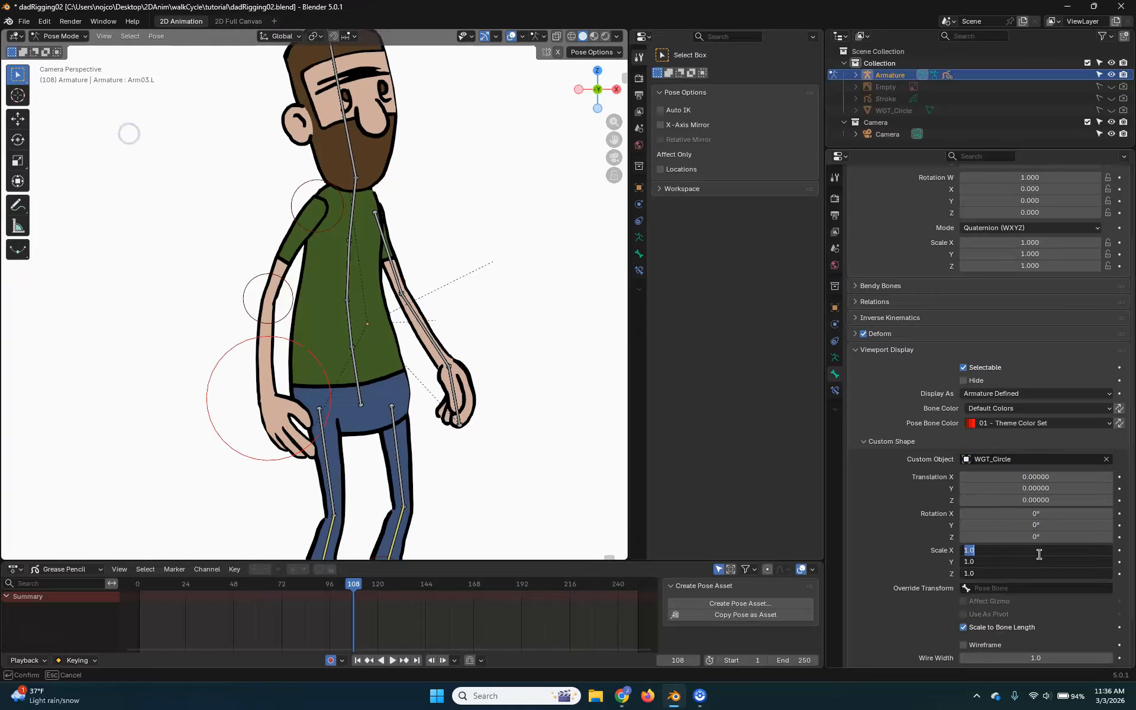
key("Return")
left_click(473, 243)
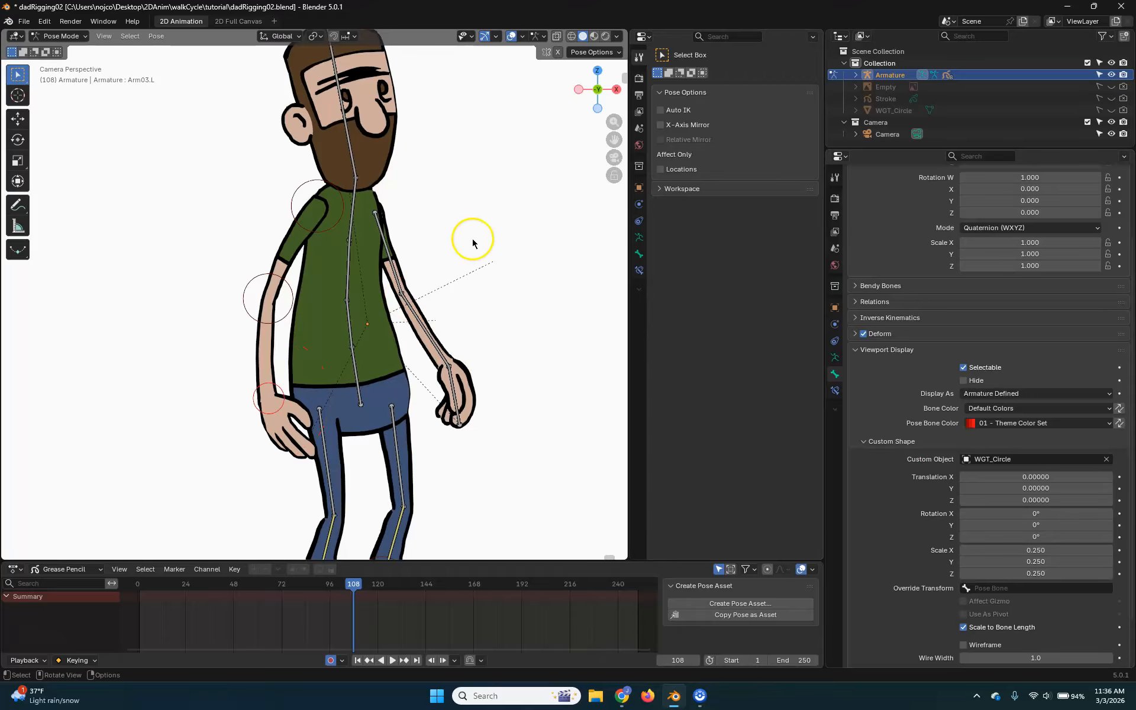
Give the right upper arm bone, Arm01.R, the pose bone color 01 - Theme Color Set and the custom shape object WGT_Circle
left_click(384, 243)
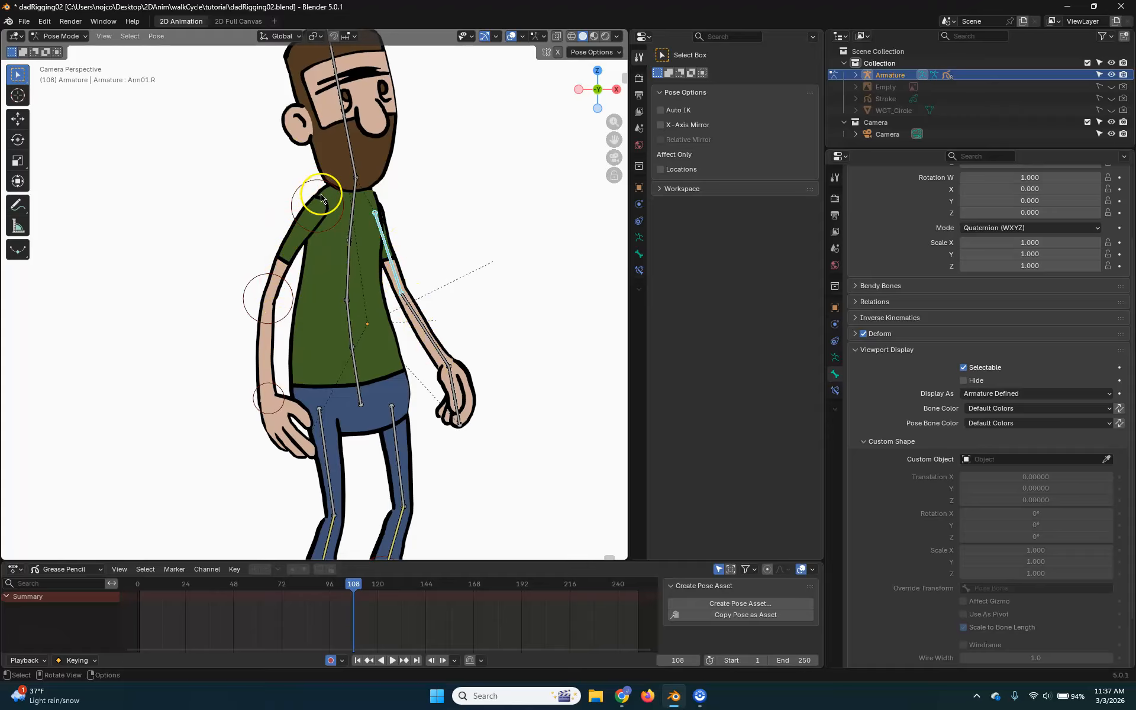
left_click(1060, 422)
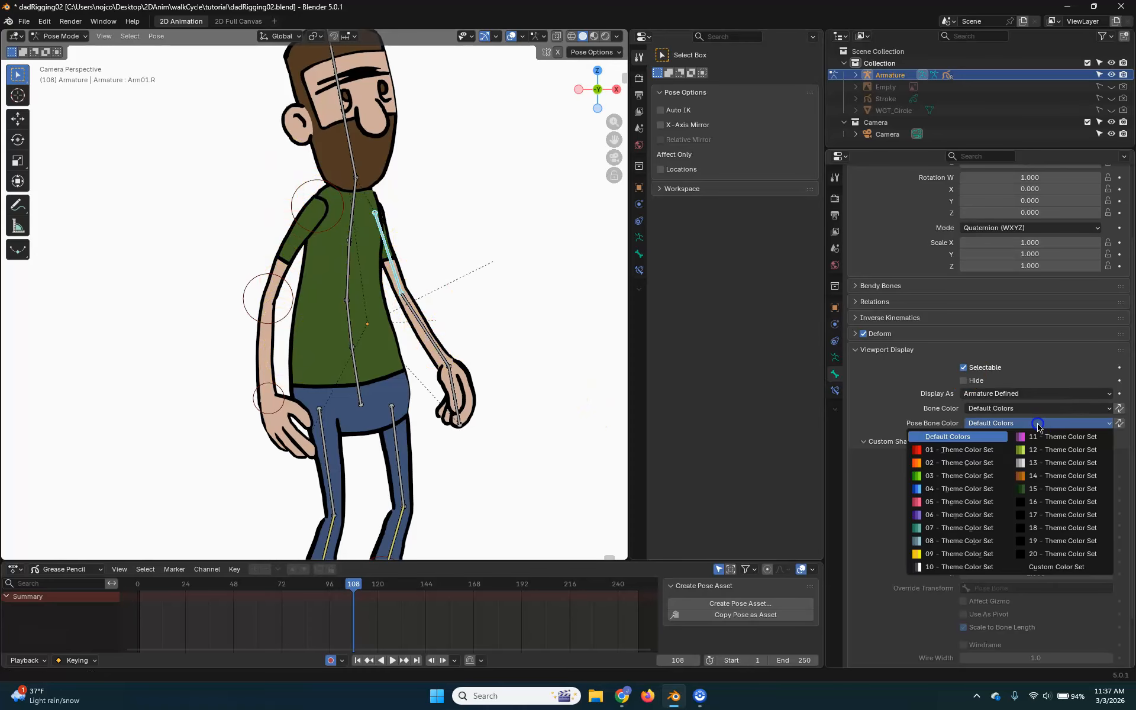
left_click(959, 451)
left_click(1039, 460)
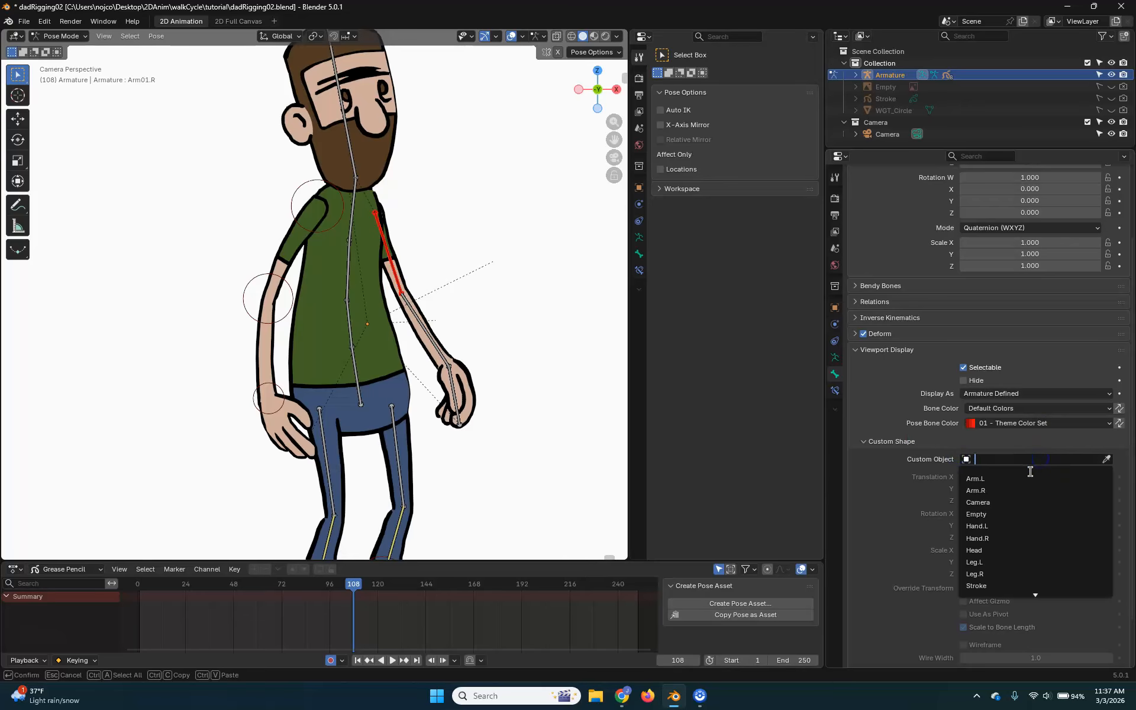
type("wt")
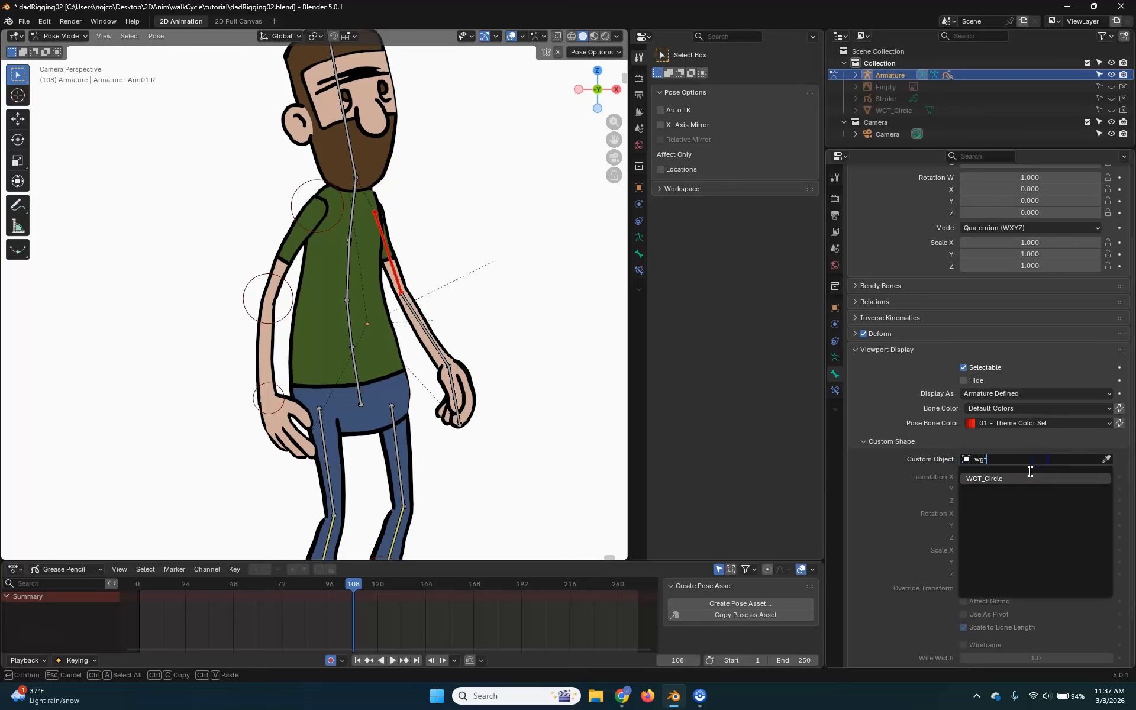
left_click(1022, 482)
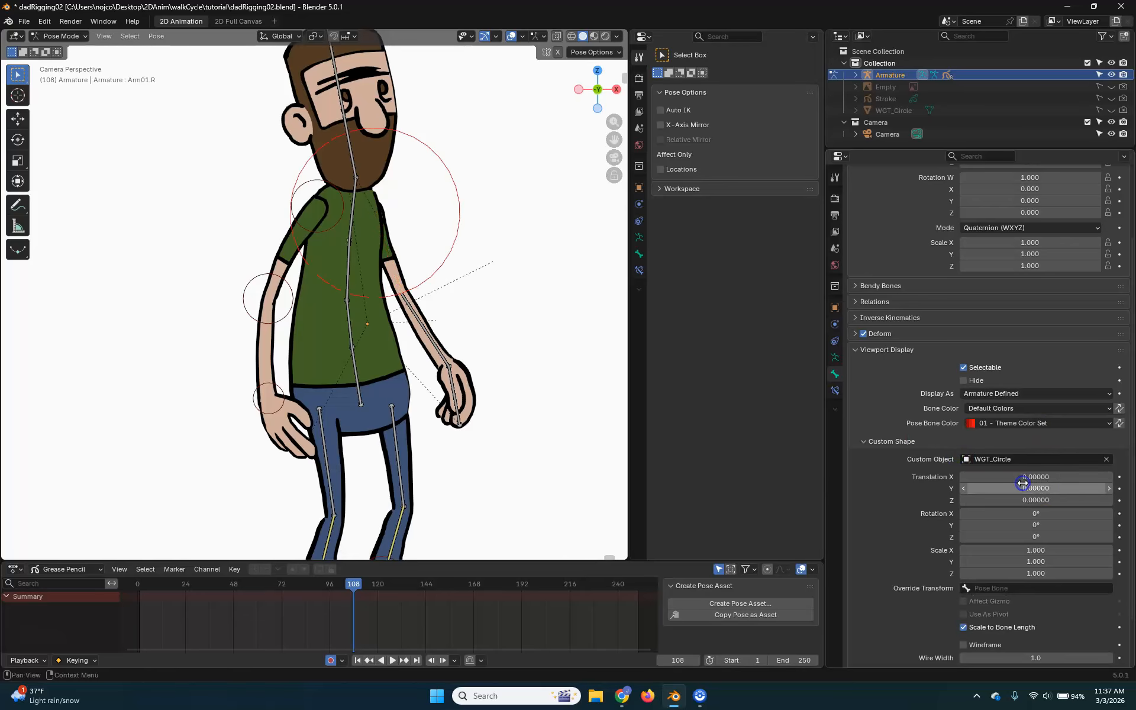
Set the right upper arm bone's custom shape scale to 0.25 on X, Y and Z
left_click(1047, 546)
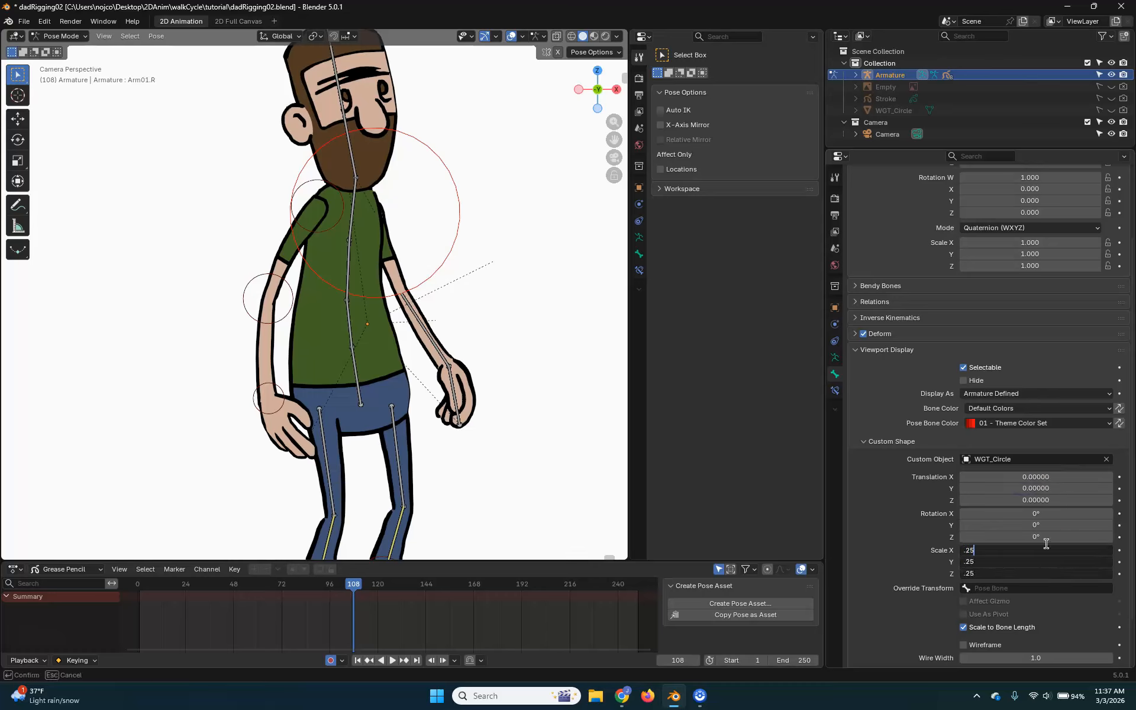
type(".25")
key("Return")
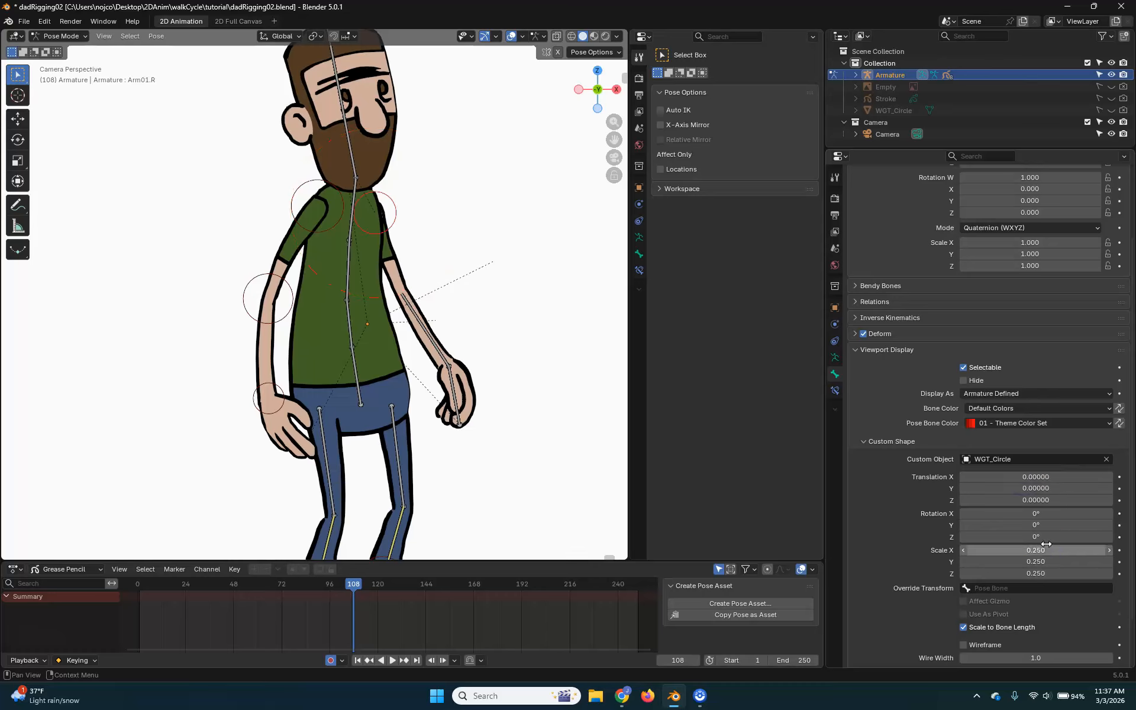
Give the right forearm bone, Arm02.R, the pose bone color 01 - Theme Color Set and the custom shape object WGT_Circle
left_click(436, 330)
left_click(1032, 423)
left_click(975, 451)
left_click(1028, 460)
type("w")
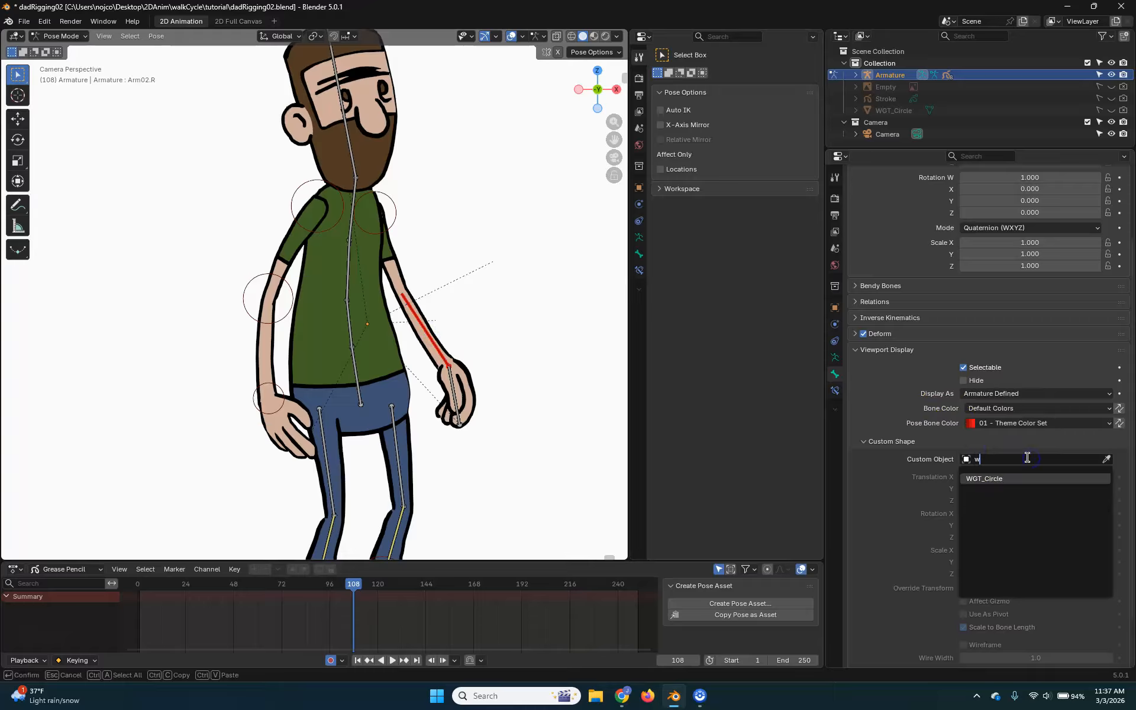
type("gt")
left_click(1029, 479)
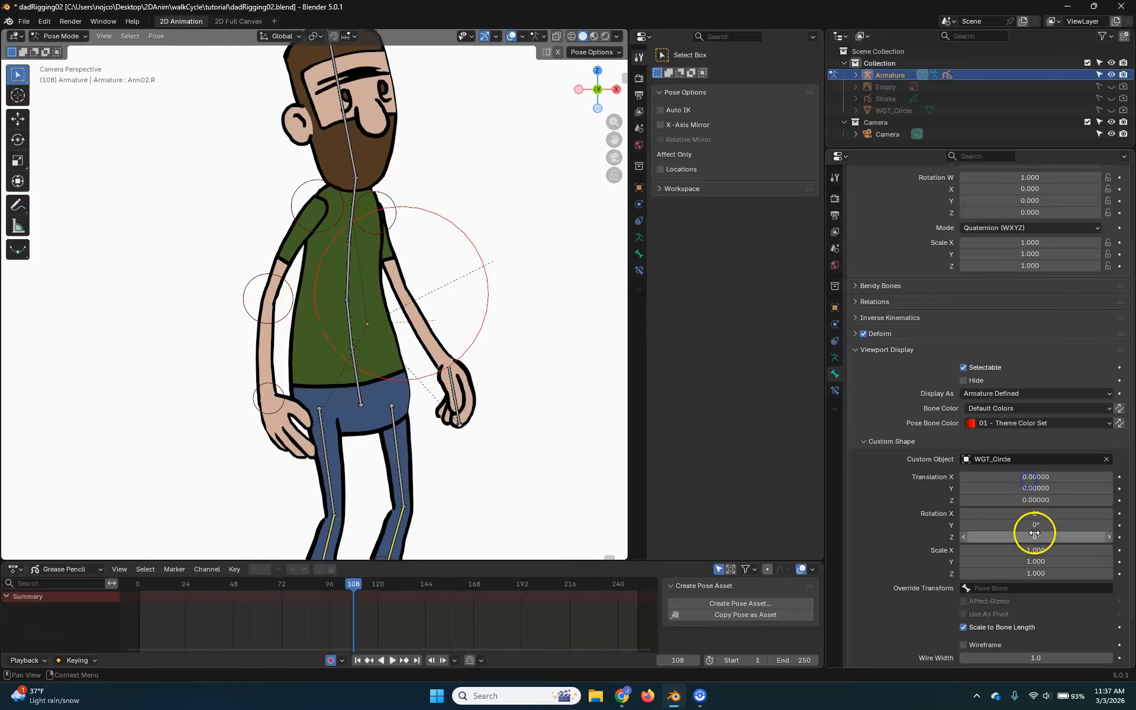
Set the right forearm bone's custom shape scale to 0.25 on X, Y and Z
left_click(1019, 550)
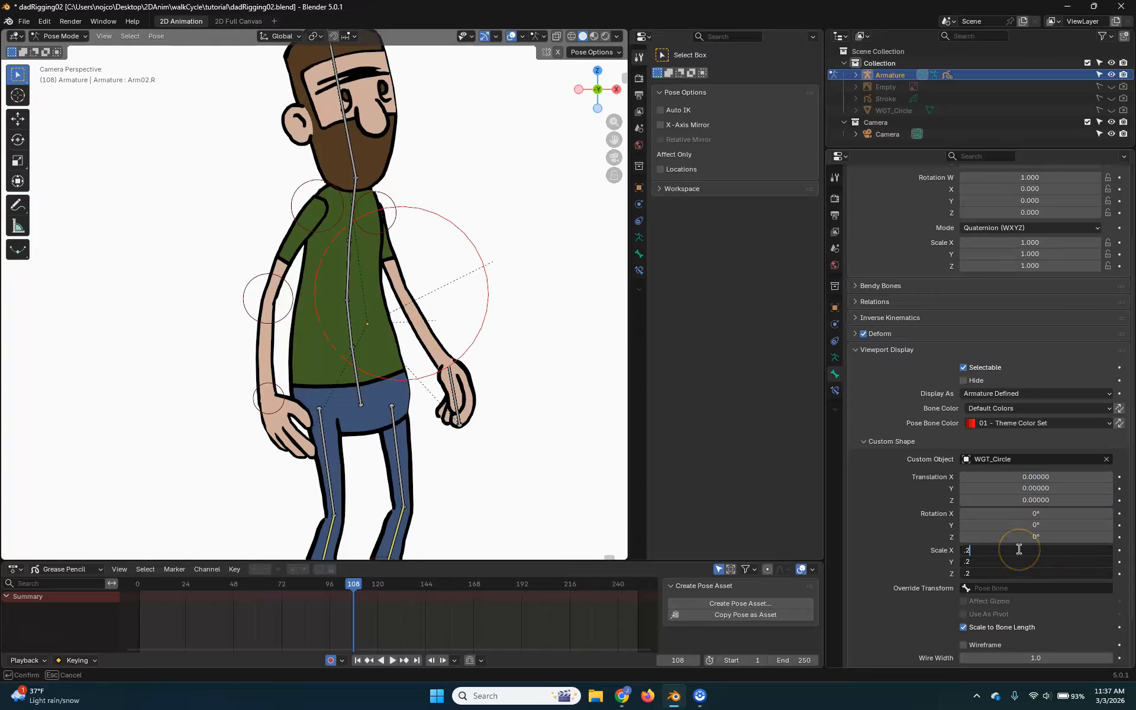
type(".25")
key("Return")
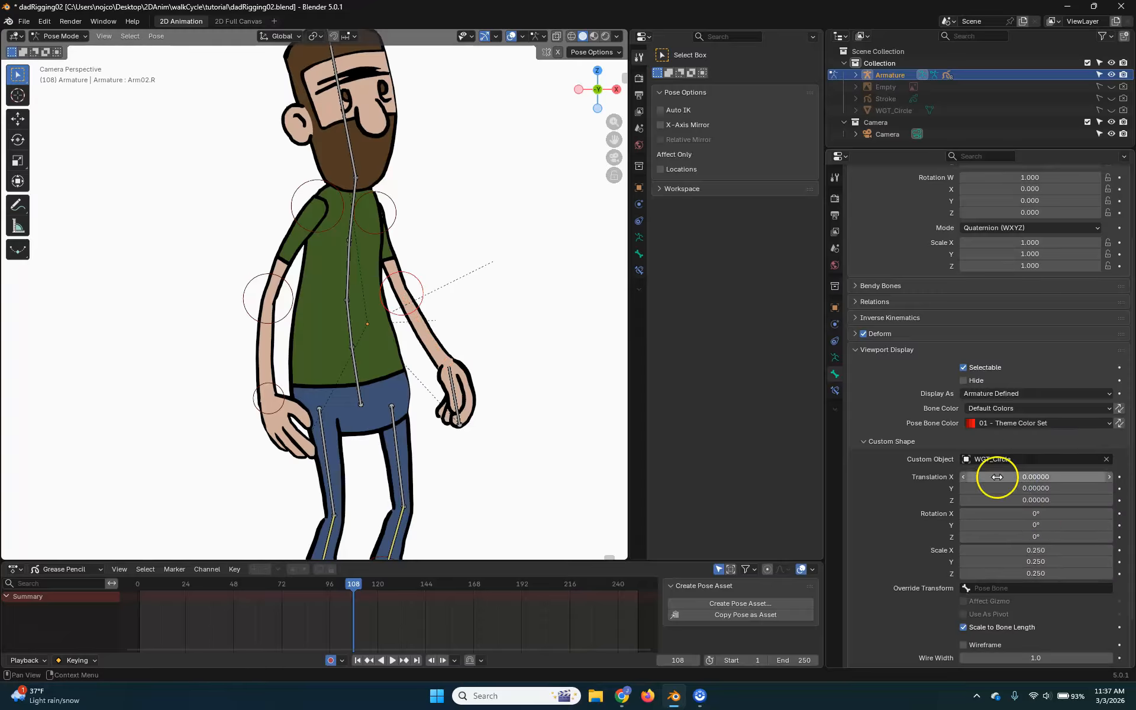
Give the right hand bone, Arm03.R, the pose bone color 01 - Theme Color Set and the custom shape object WGT_Circle
left_click(457, 393)
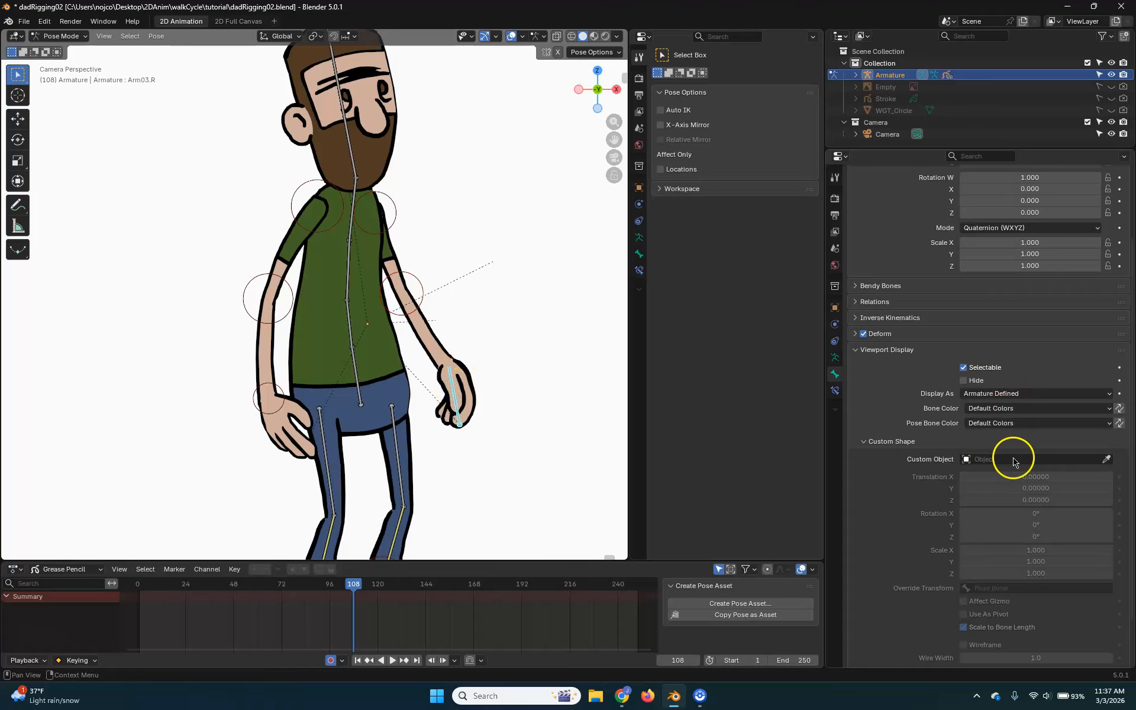
left_click(1013, 423)
left_click(936, 445)
left_click(1026, 459)
type("wgt")
left_click(1028, 479)
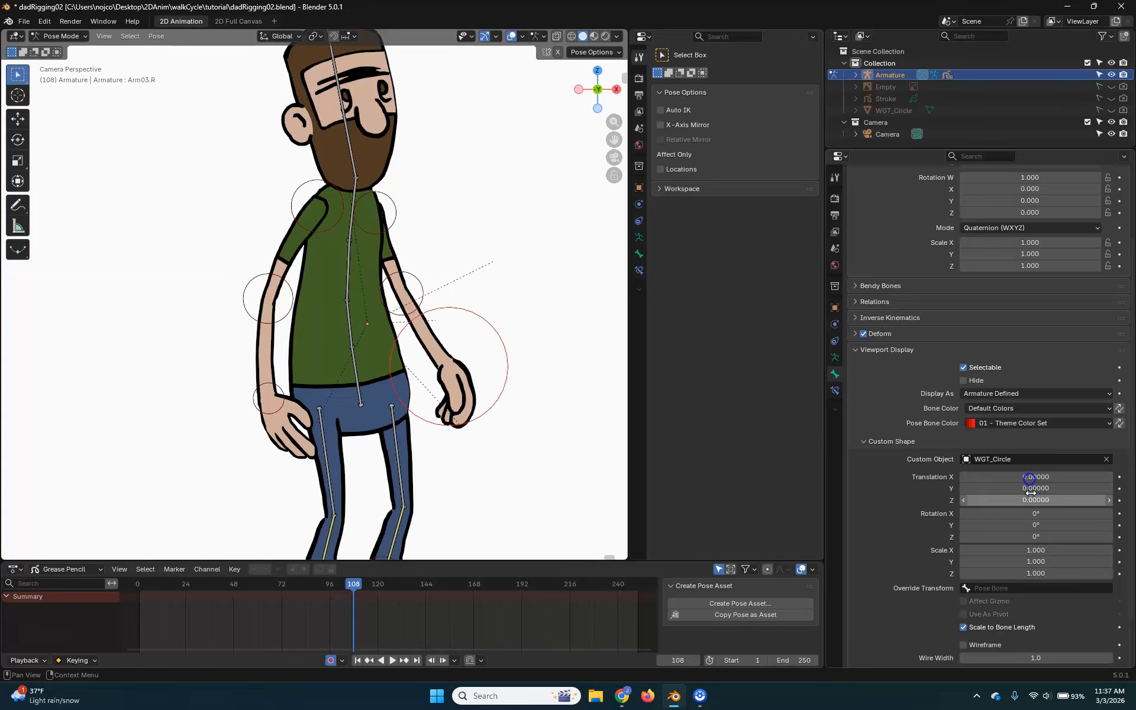
Set the right hand bone's custom shape scale to 0.25 on X, Y and Z
left_click_drag(1023, 549, 1046, 574)
type(".2")
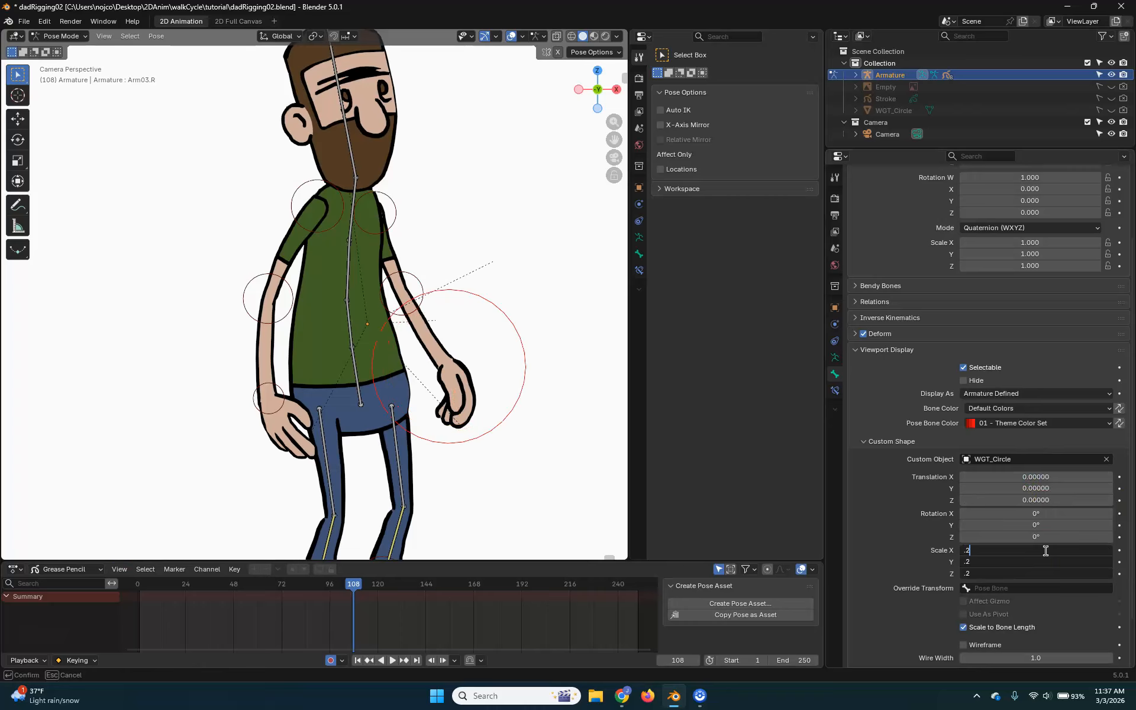
type("5")
key("Return")
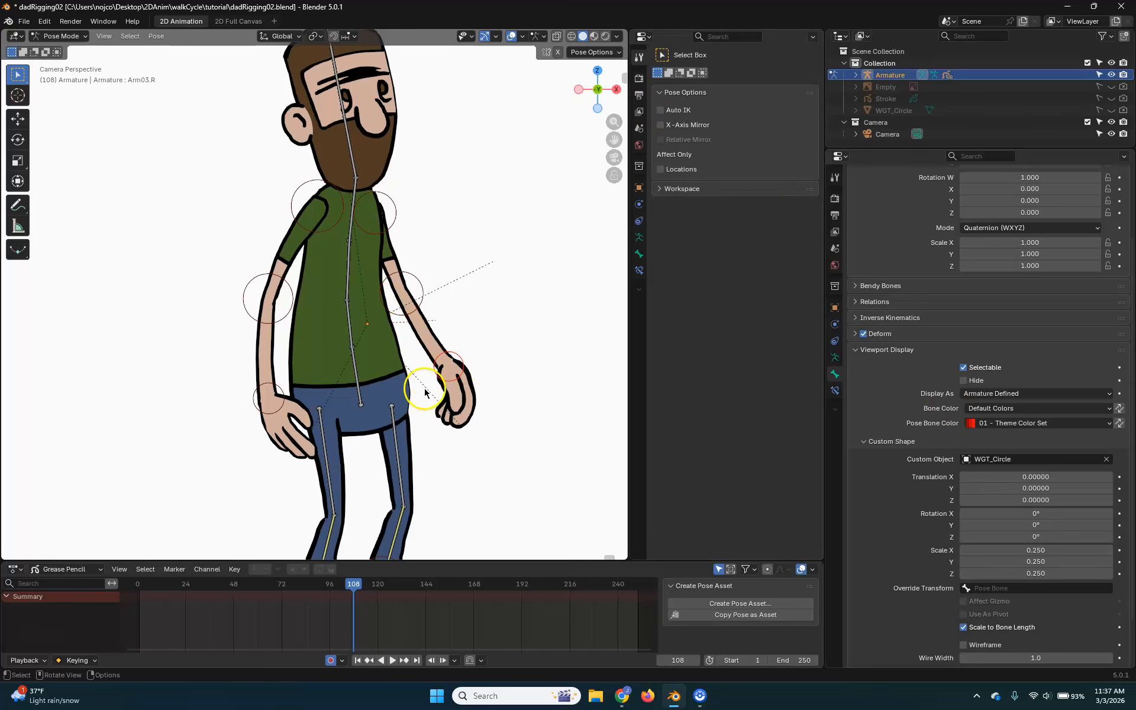
Give the ROOT bone at the hips the pose bone color 01 - Theme Color Set and the custom shape object WGT_Circle
scroll(304, 343, "down", 3)
scroll(367, 367, "up", 2)
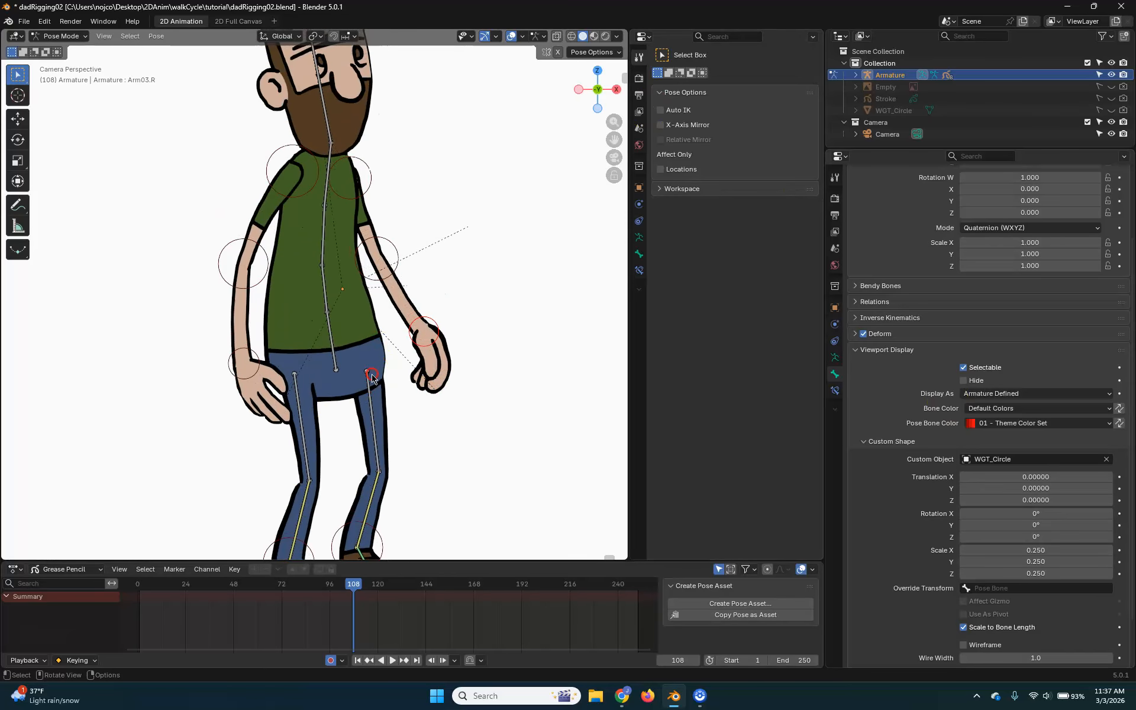
left_click(330, 333)
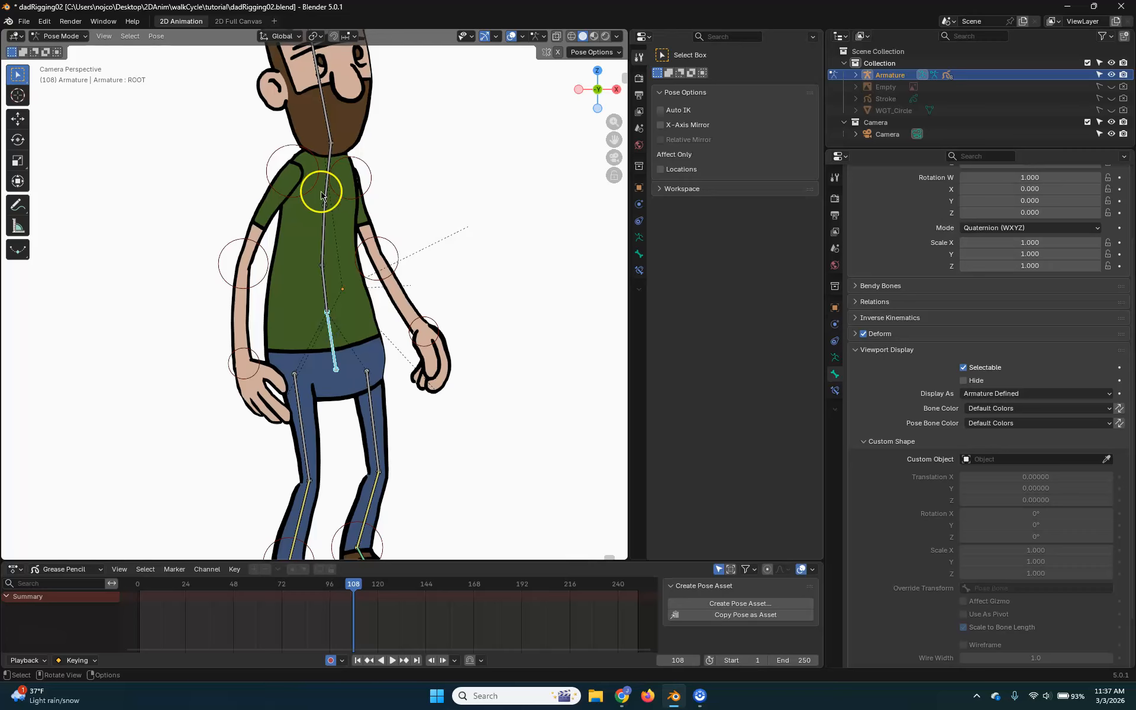
left_click(1006, 423)
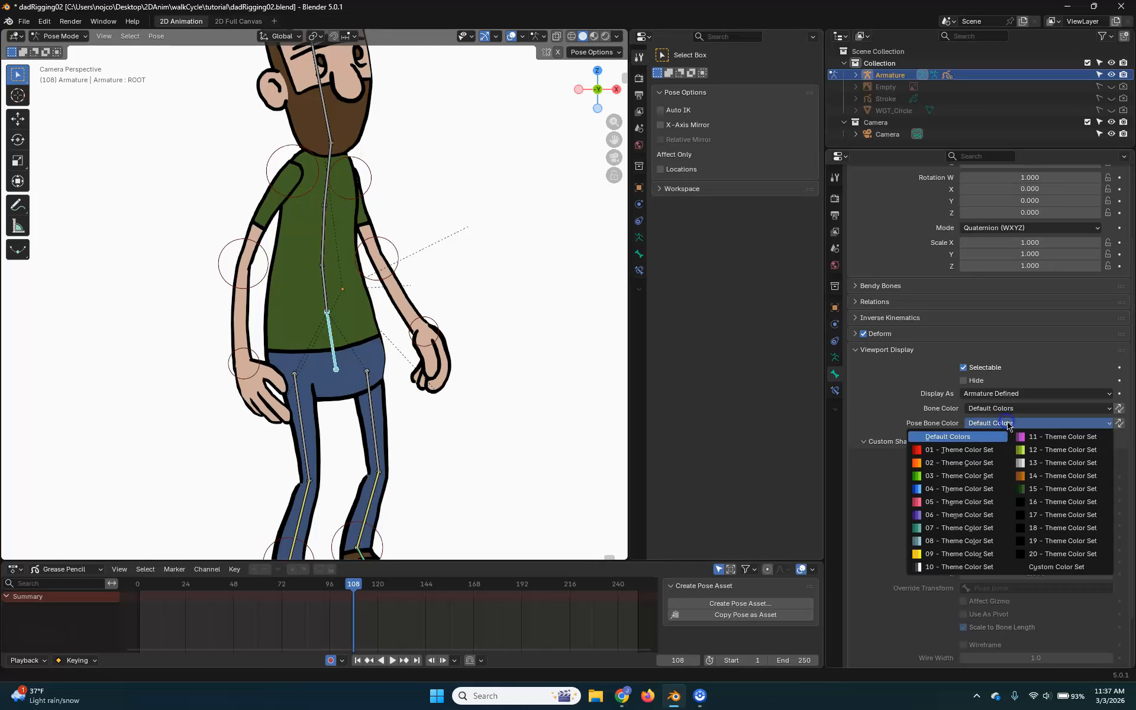
left_click(982, 438)
left_click(1046, 457)
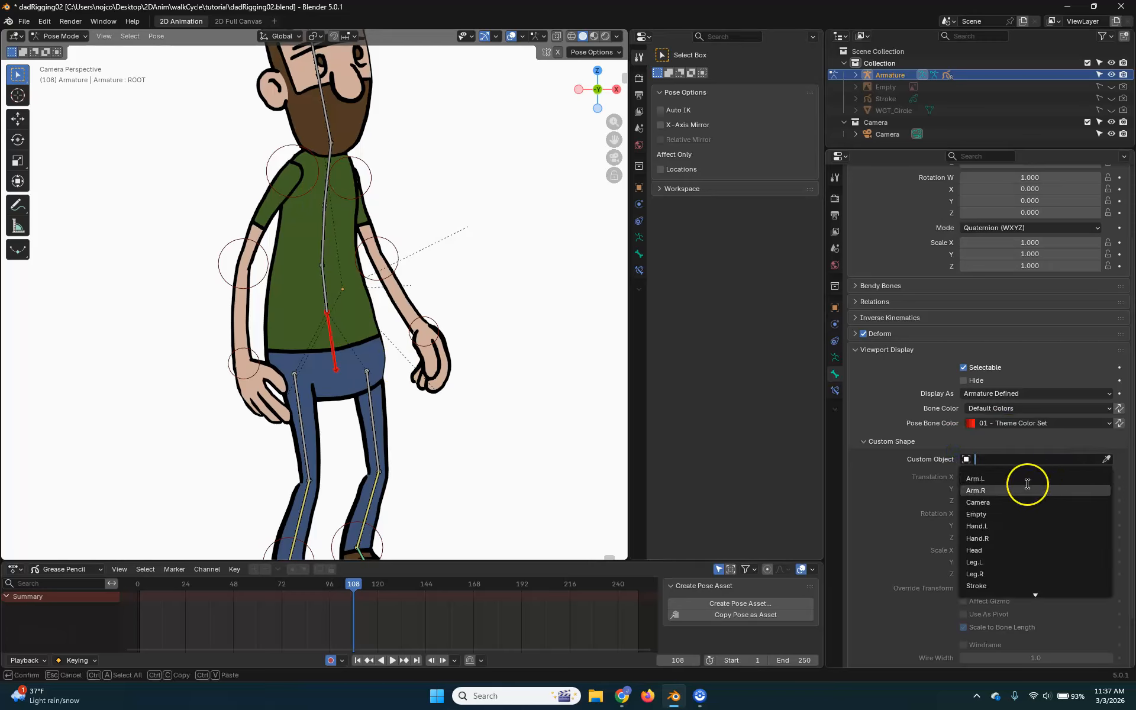
type("w")
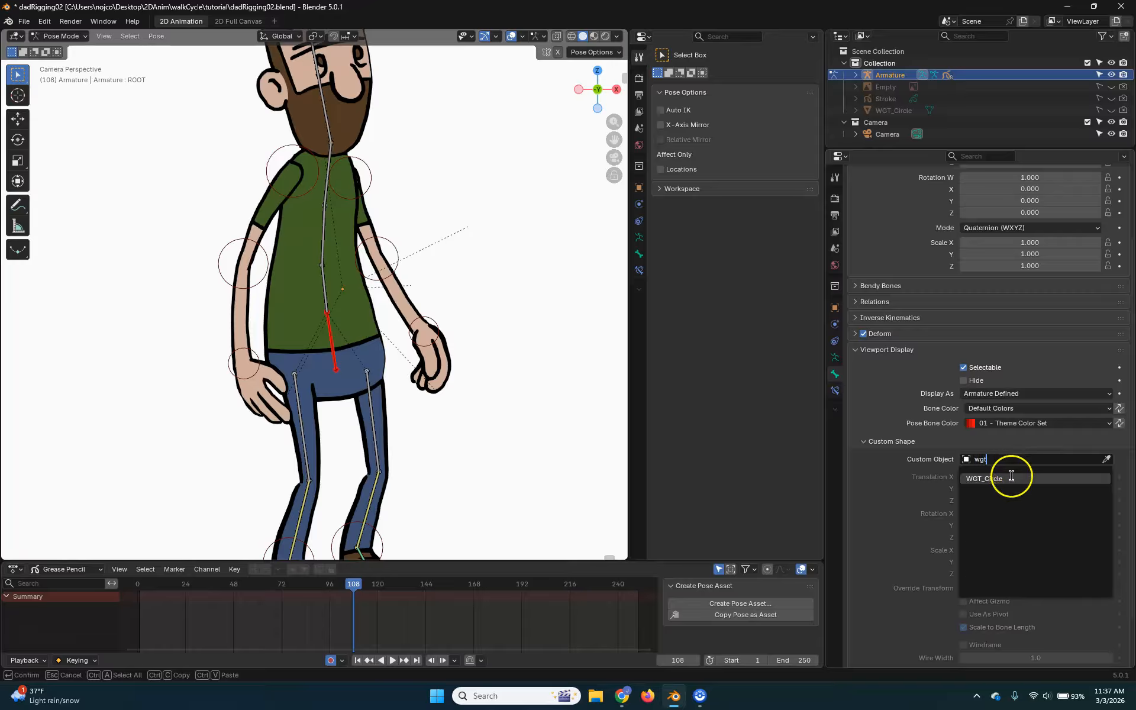
type("gt")
left_click(1011, 477)
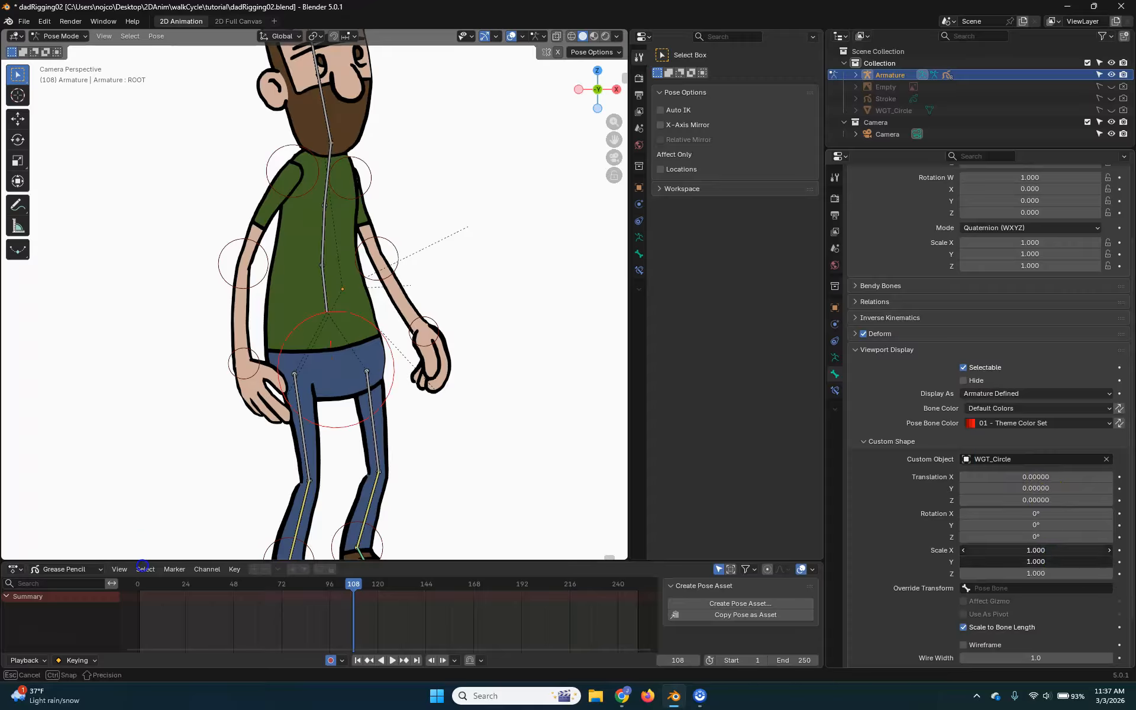
Set the ROOT bone's custom shape scale to 0.5 on X, Y and Z
left_click_drag(1036, 550, 1036, 574)
key("Return")
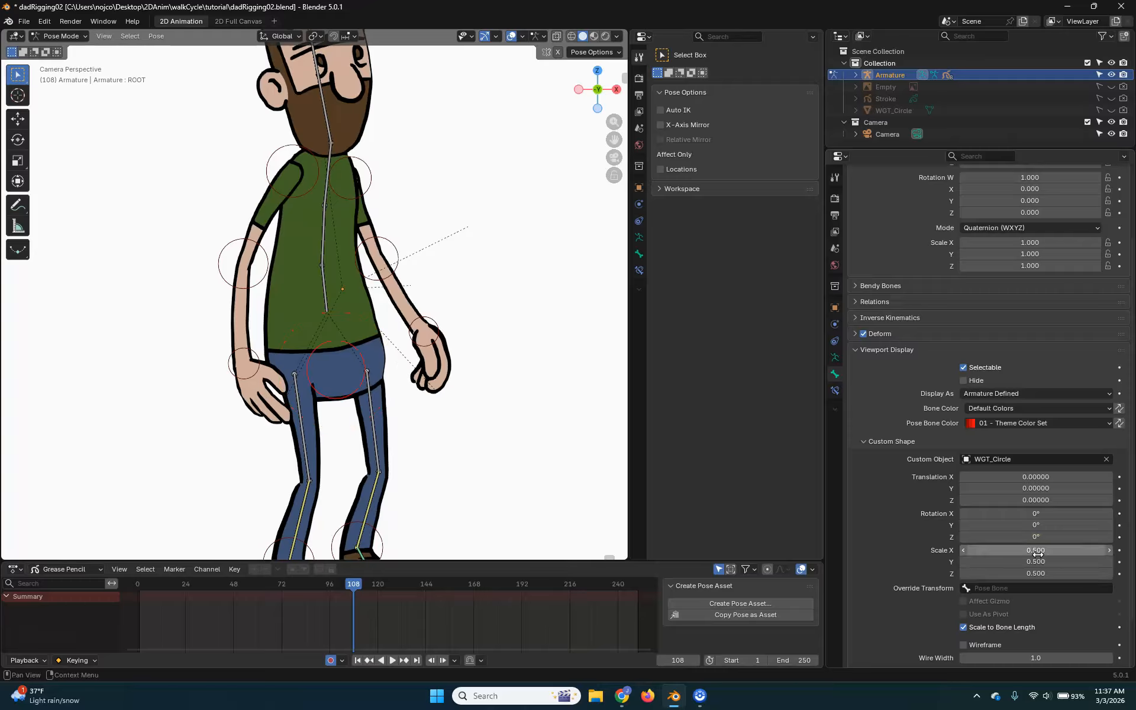
Give the lowest spine bone, Spine01, the pose bone color 01 - Theme Color Set and the custom shape object WGT_Circle
left_click(338, 304)
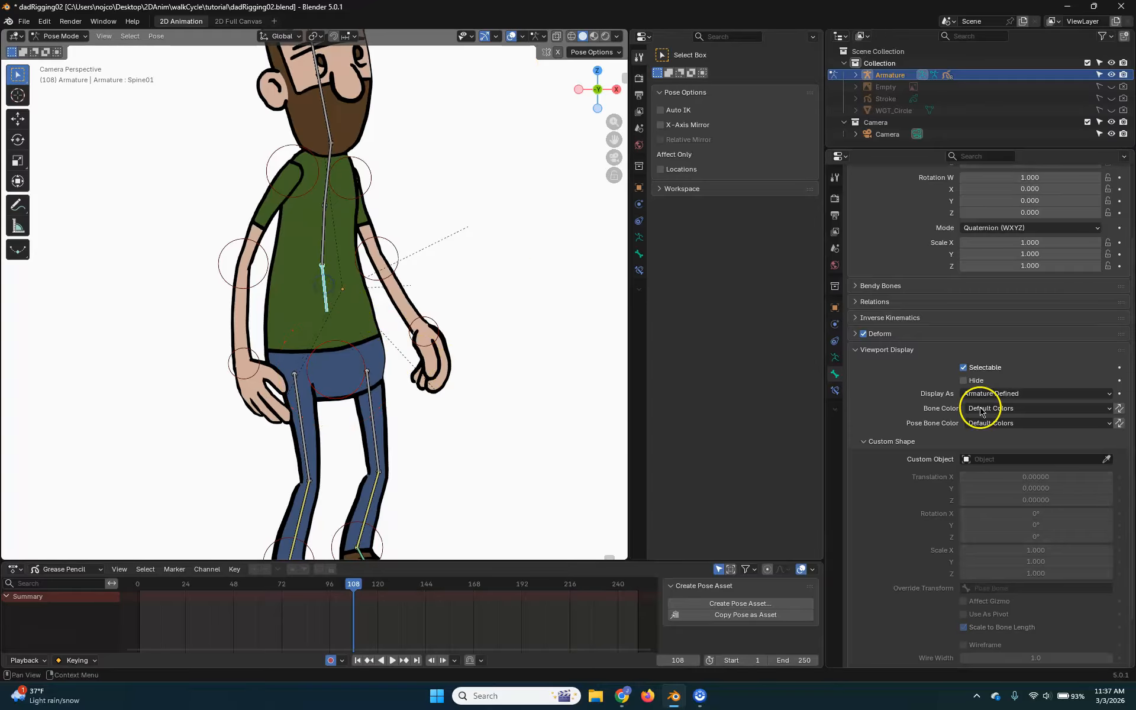
left_click(1042, 424)
left_click(969, 454)
left_click(1047, 459)
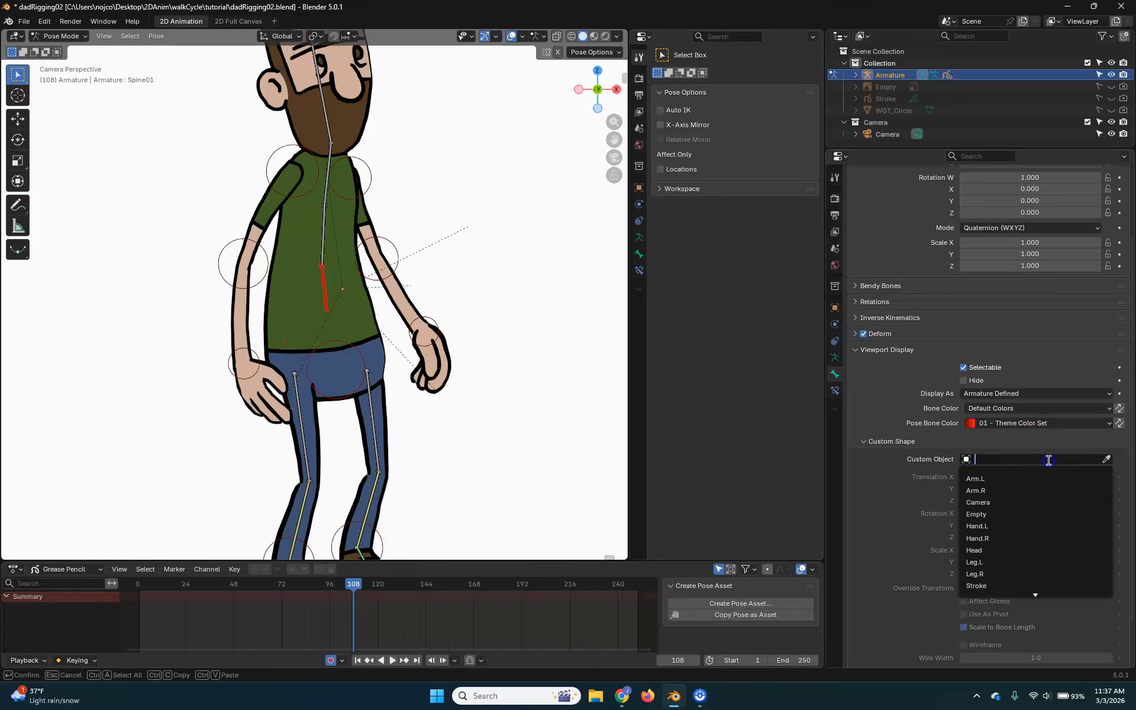
type("wgt")
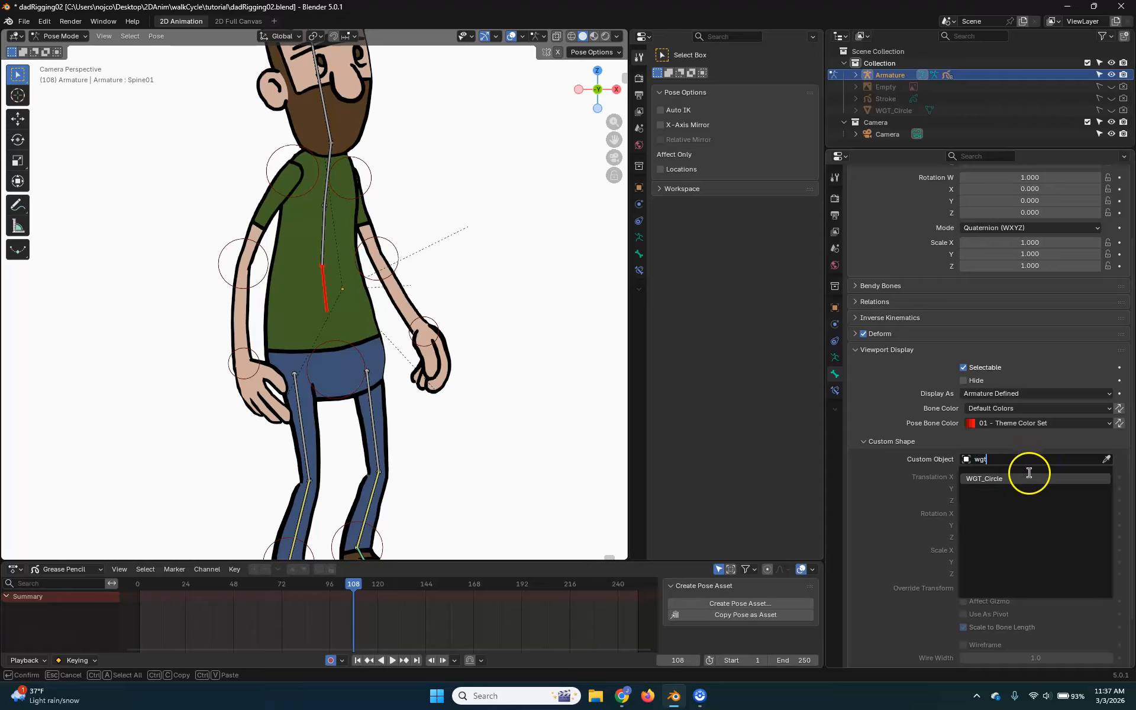
left_click(1029, 477)
Set the Spine01 bone's custom shape scale to 0.5 on X, Y and Z
left_click_drag(1036, 550, 136, 130)
left_click(1046, 551)
mouse_move(1046, 550)
left_mouse_down()
mouse_move(1015, 565)
mouse_move(1042, 550)
left_mouse_up()
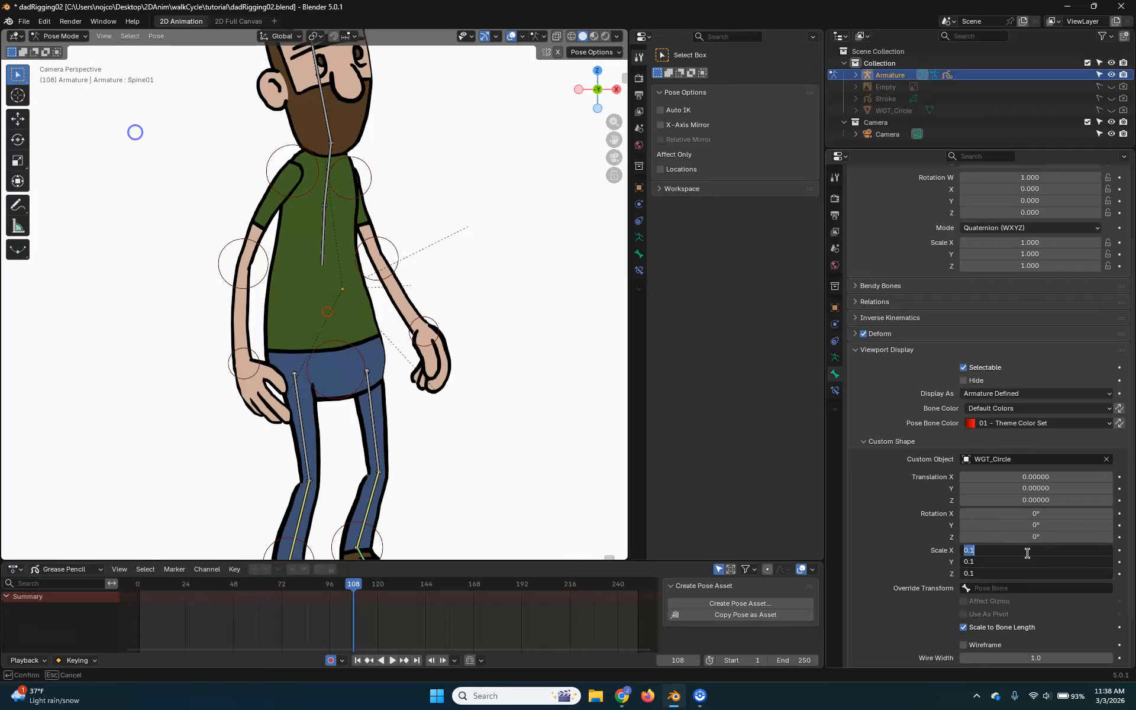
type(".5")
key("Return")
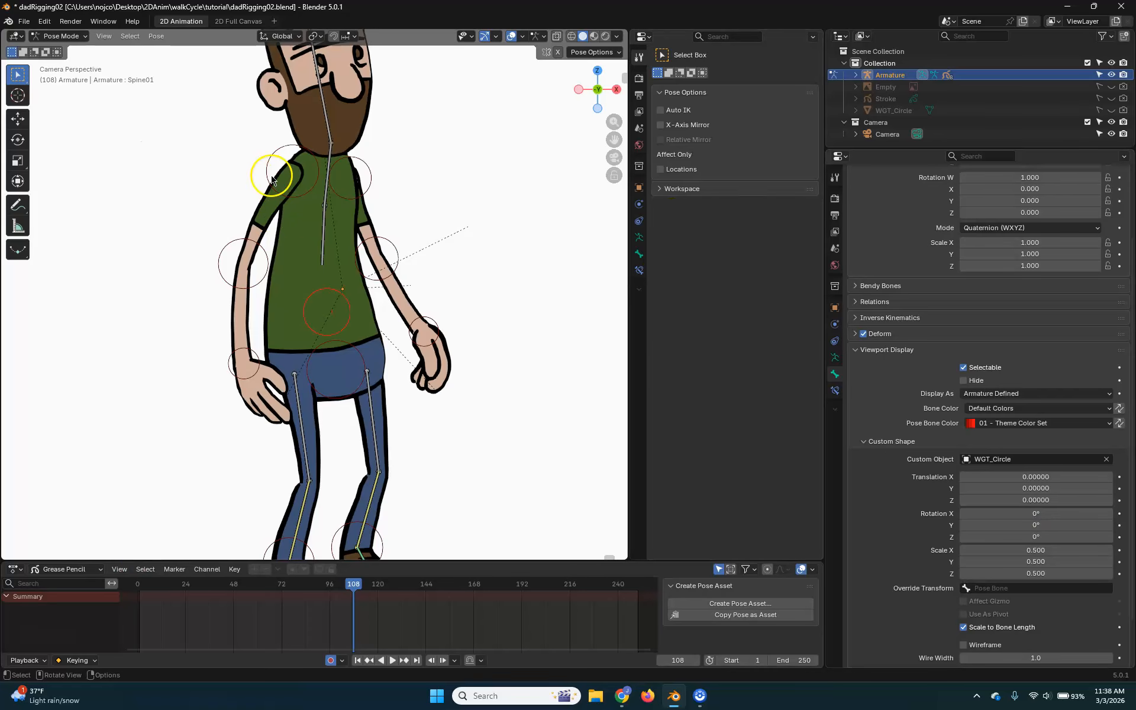
Give the middle spine bone, Spine02, the pose bone color 01 - Theme Color Set and the custom shape object WGT_Circle
left_click(323, 237)
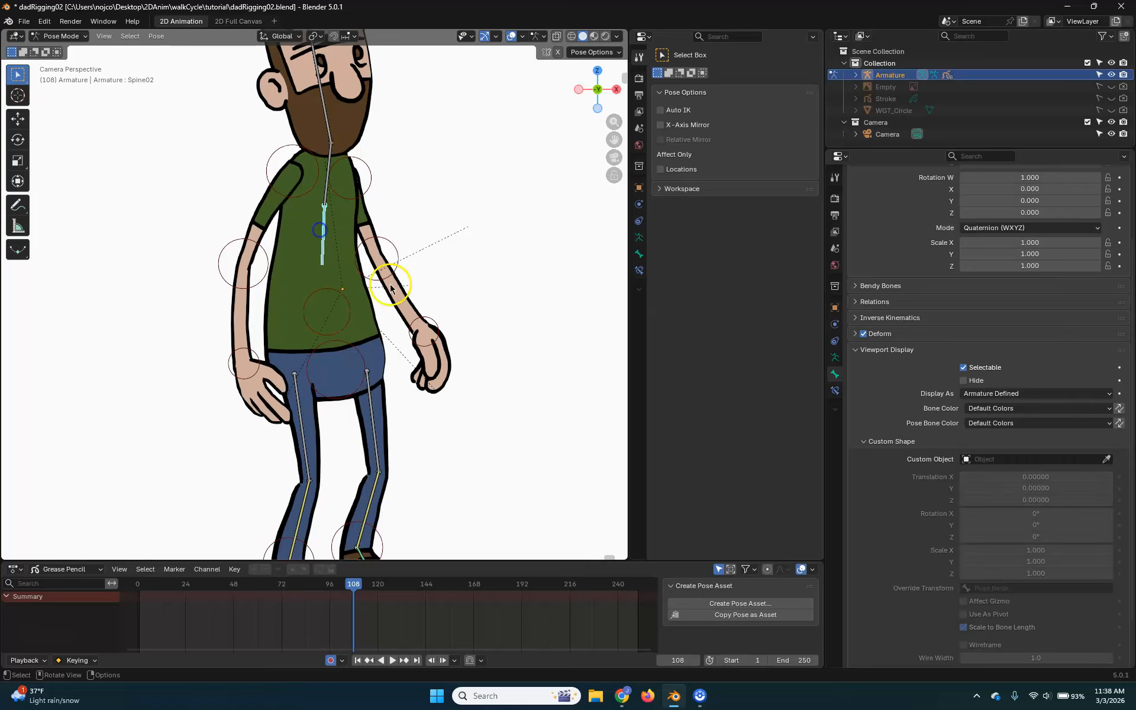
left_click(1022, 422)
left_click(959, 450)
left_click(1028, 460)
type("wgt")
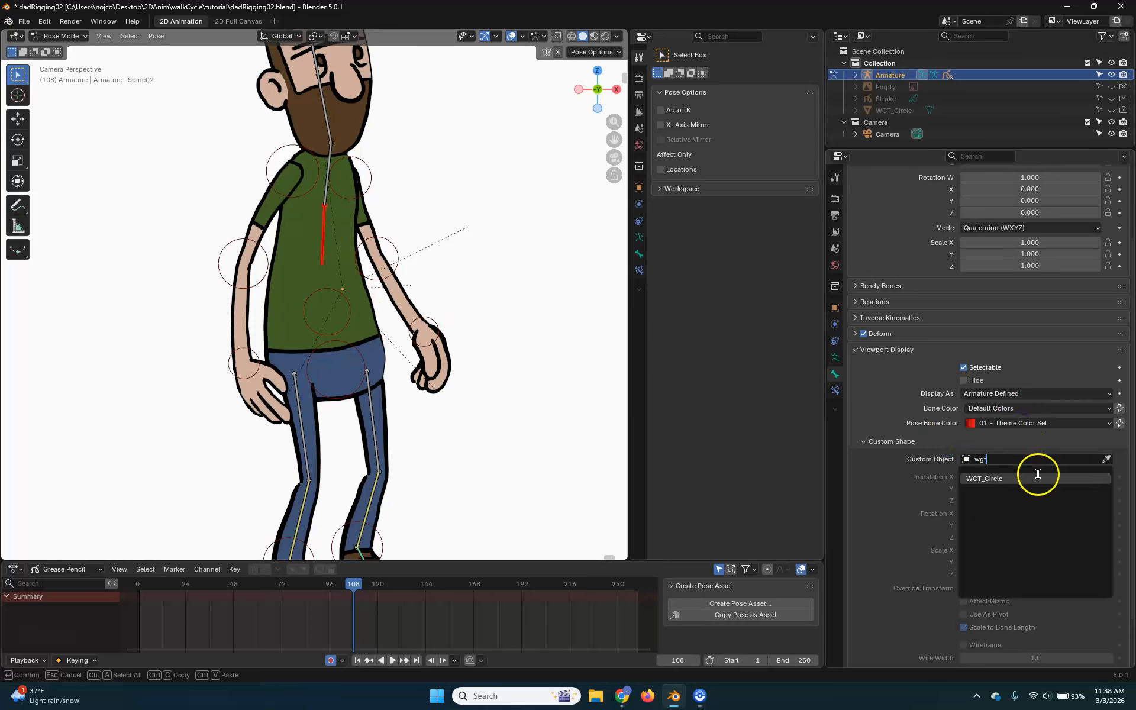
left_click(1038, 477)
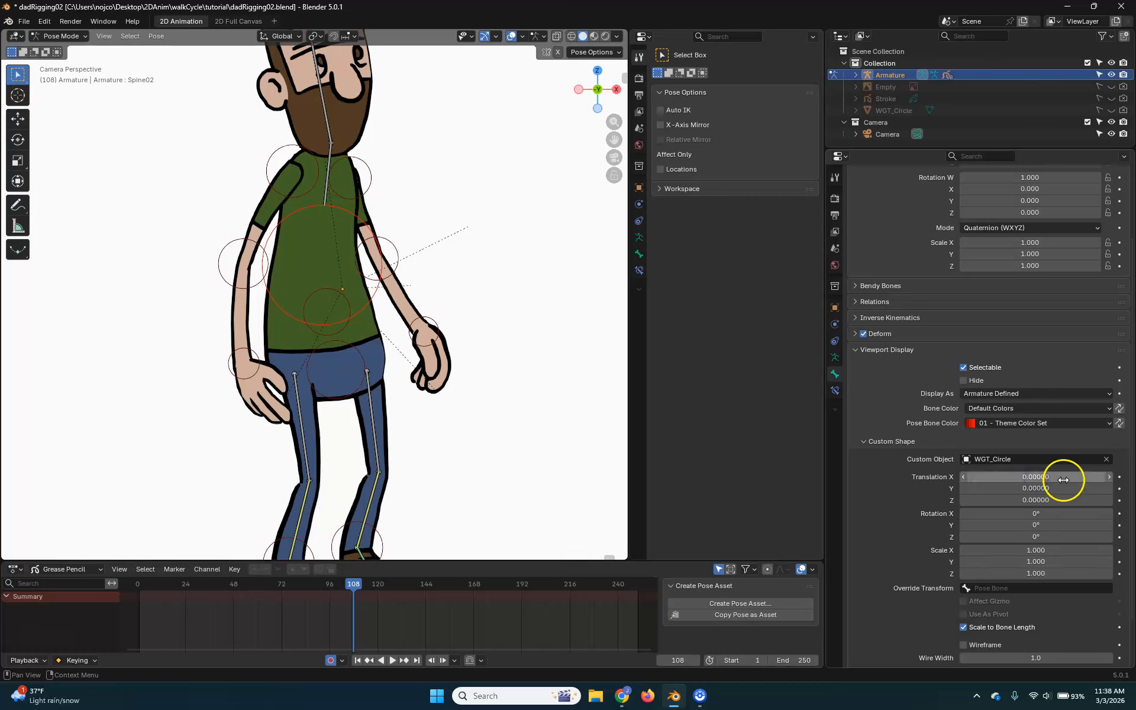
Set the Spine02 bone's custom shape scale to 0.5 on X, Y and Z
left_click_drag(1036, 551, 1039, 573)
type(".")
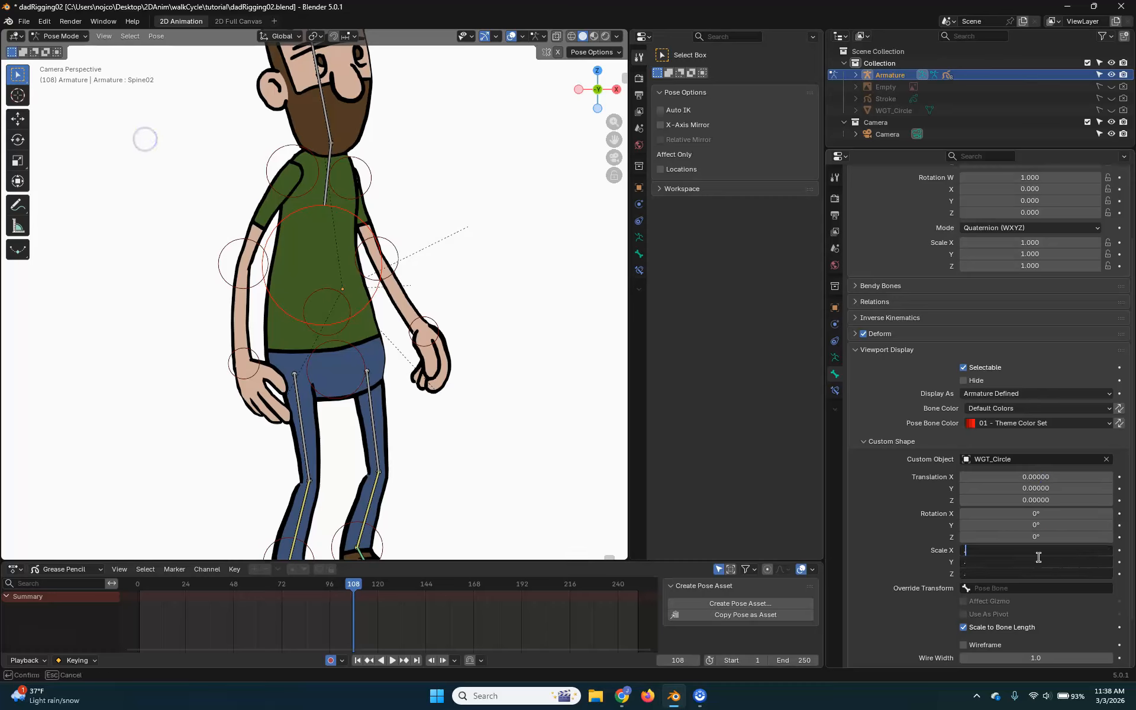
type("5")
key("Return")
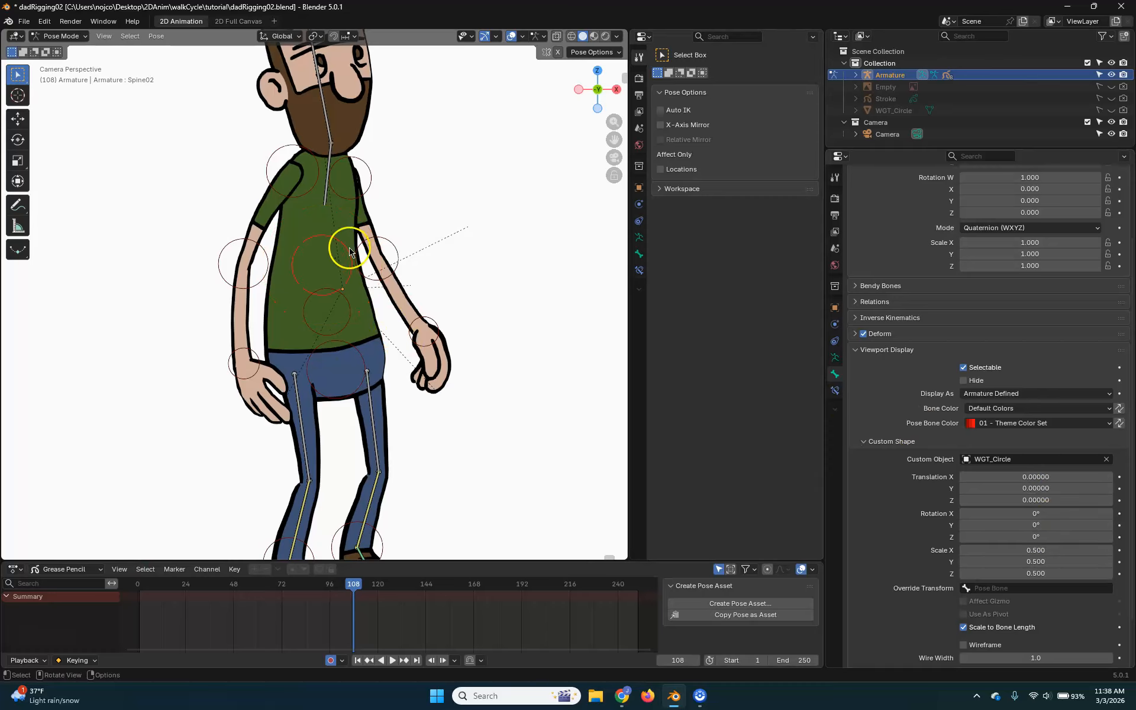
Set the Spine02 bone's custom shape scale to 0.4 on X, Y and Z
left_click_drag(1047, 551, 1036, 574)
type(".")
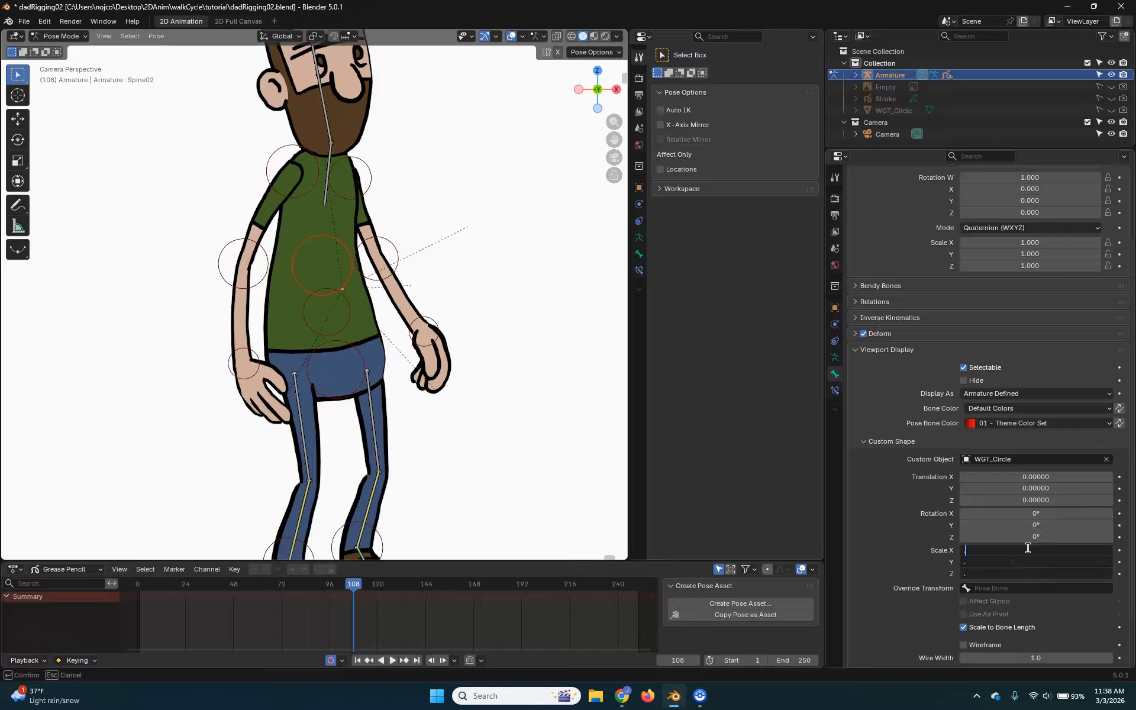
type("4")
key("Return")
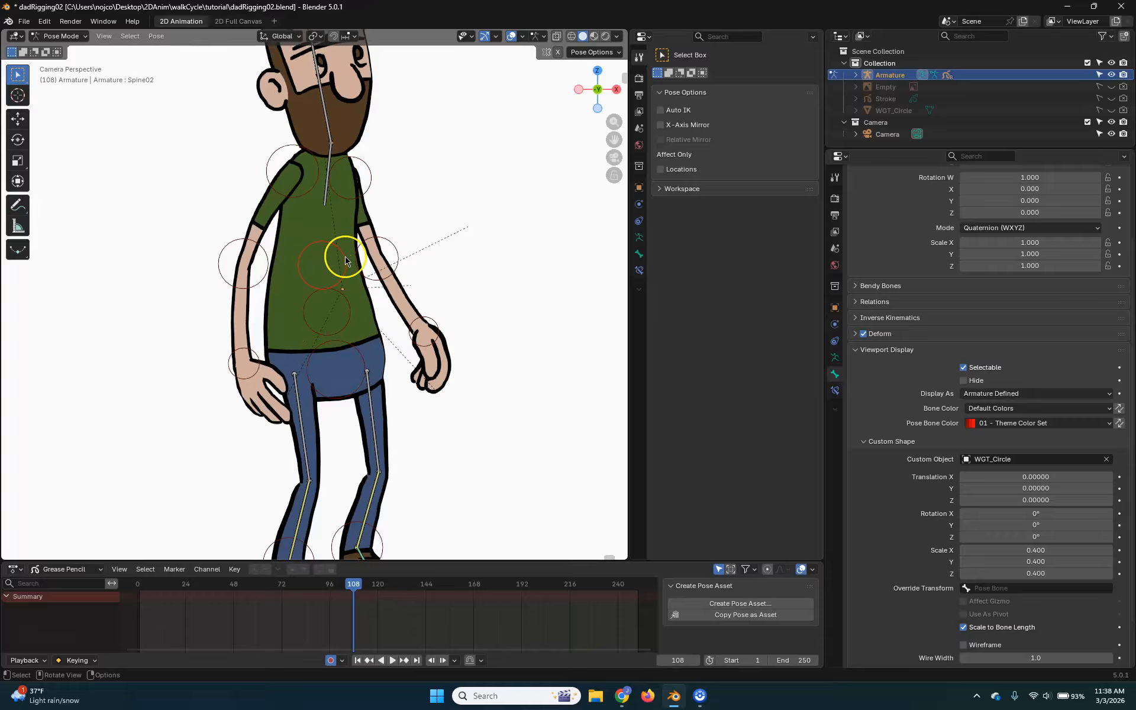
Give the upper spine bone, Spine03, the pose bone color 01 - Theme Color Set and the custom shape object WGT_Circle
left_click(332, 181)
left_click(1029, 423)
left_click(978, 438)
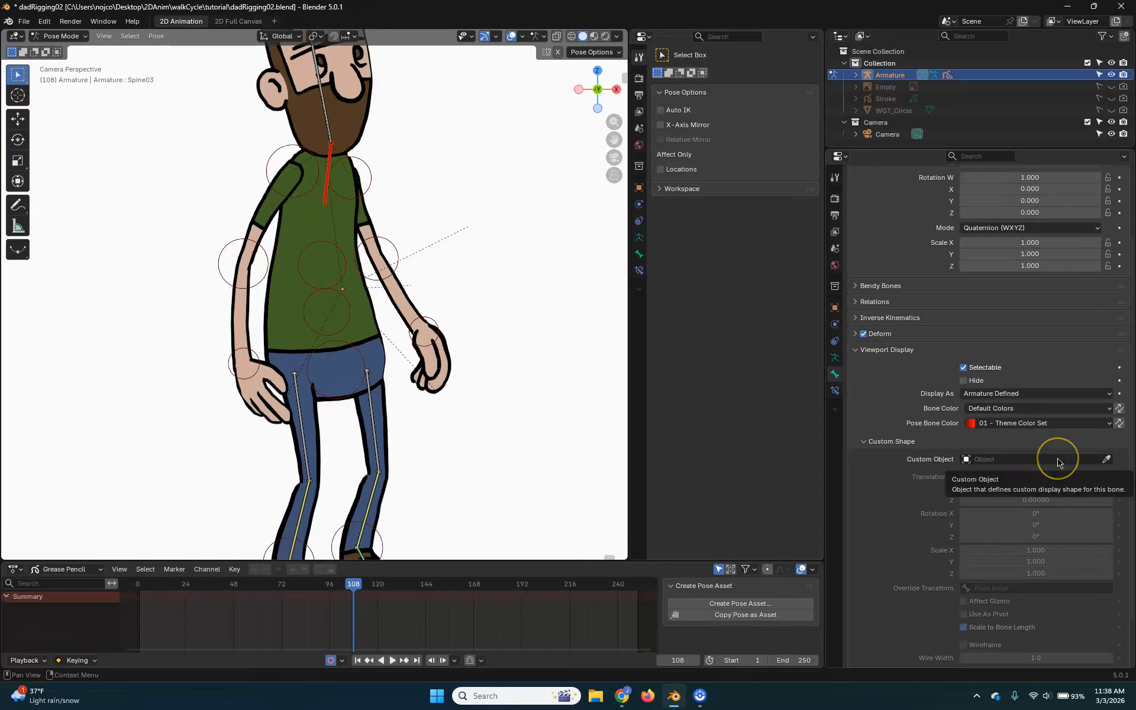
left_click(1059, 460)
type("wg")
left_click(1017, 479)
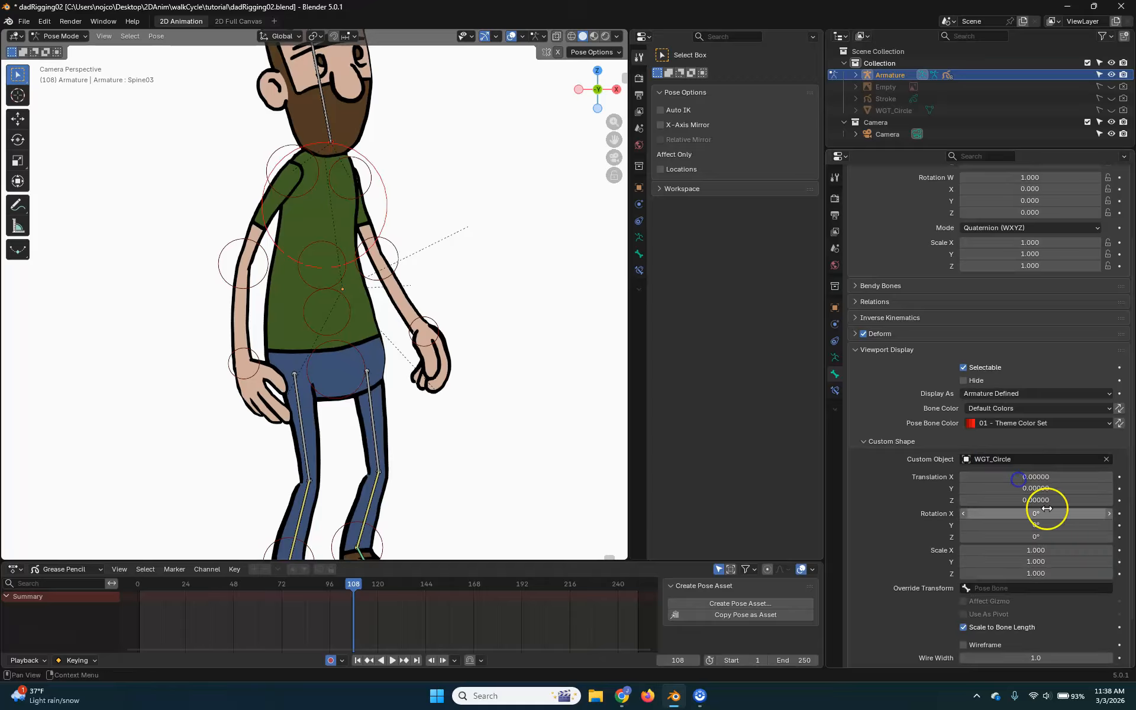
Set the Spine03 bone's custom shape scale to 0.35 on X, Y and Z
left_click(1049, 550)
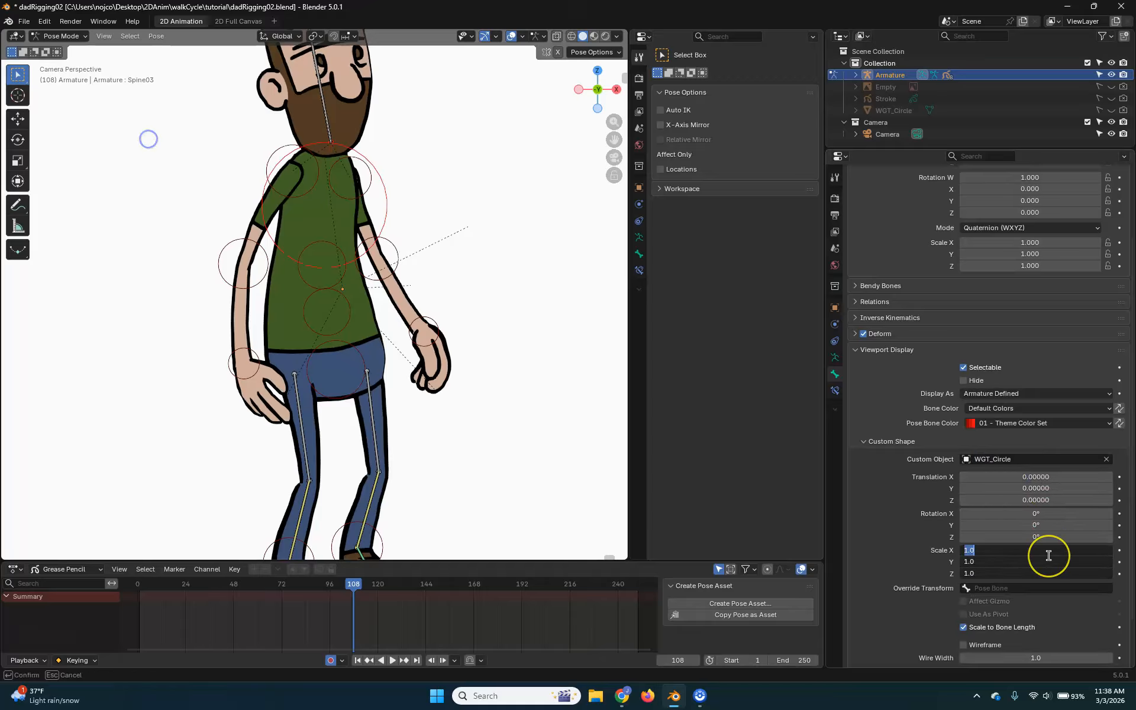
key("Return")
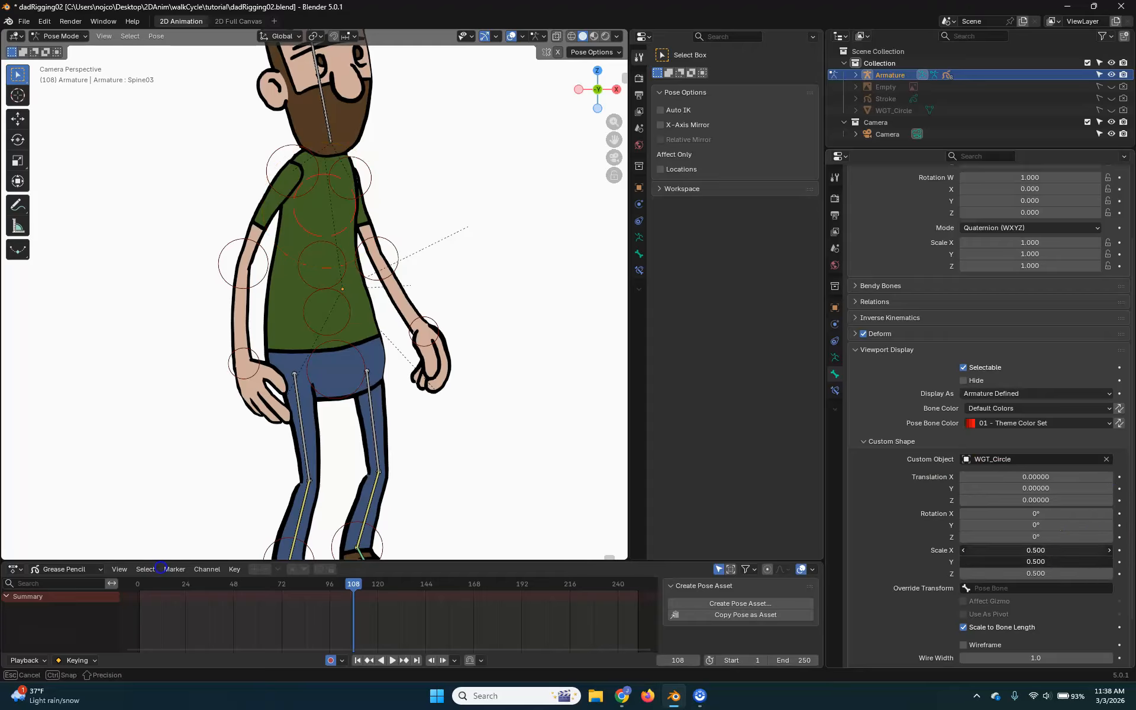
left_click(1059, 545)
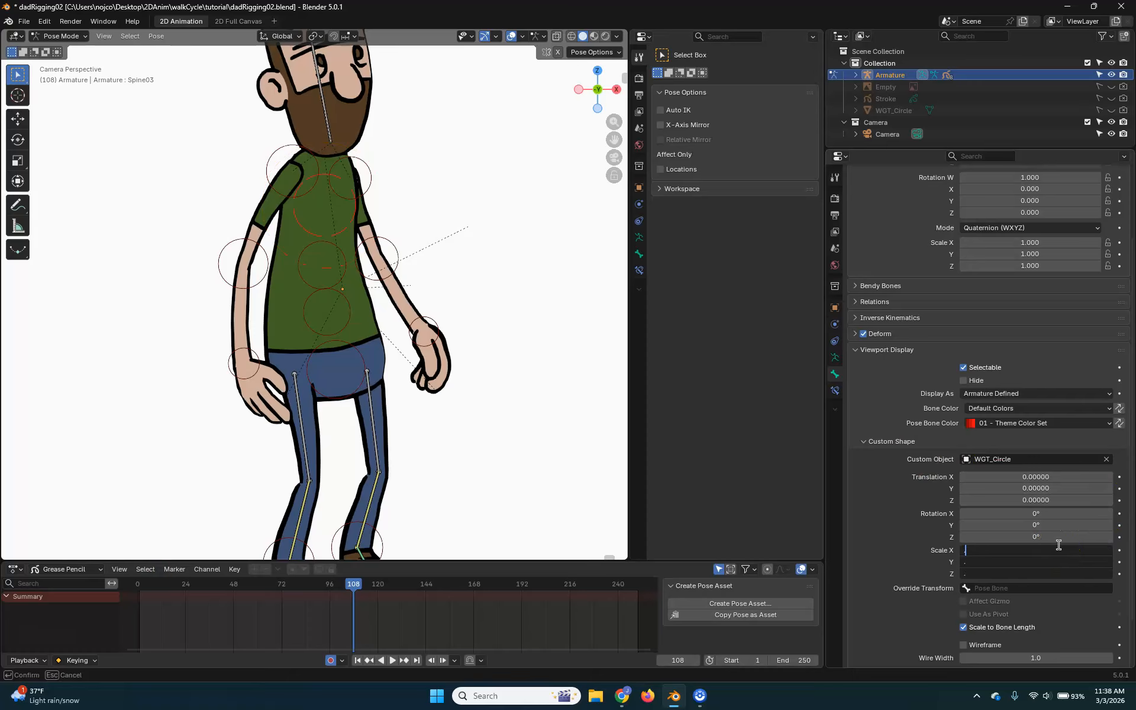
type(".35")
key("Return")
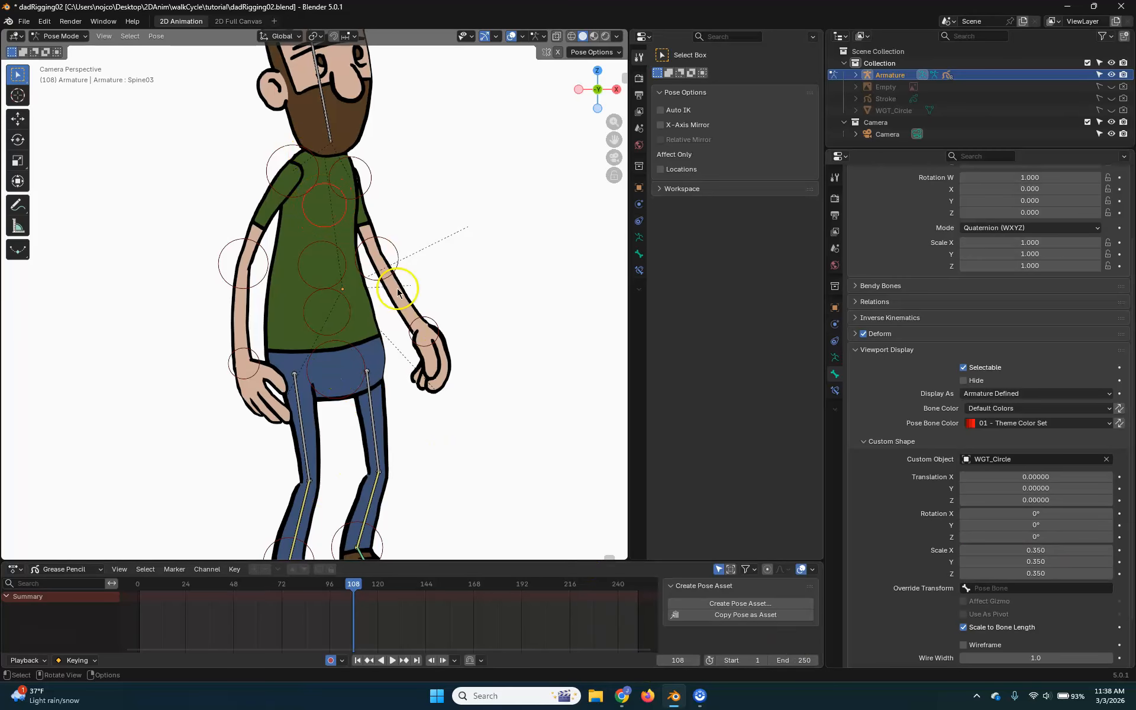
Give the Head bone the pose bone color 01 - Theme Color Set and the custom shape object WGT_Circle
middle_click_drag(398, 290, 398, 373, "shift")
left_click(322, 174)
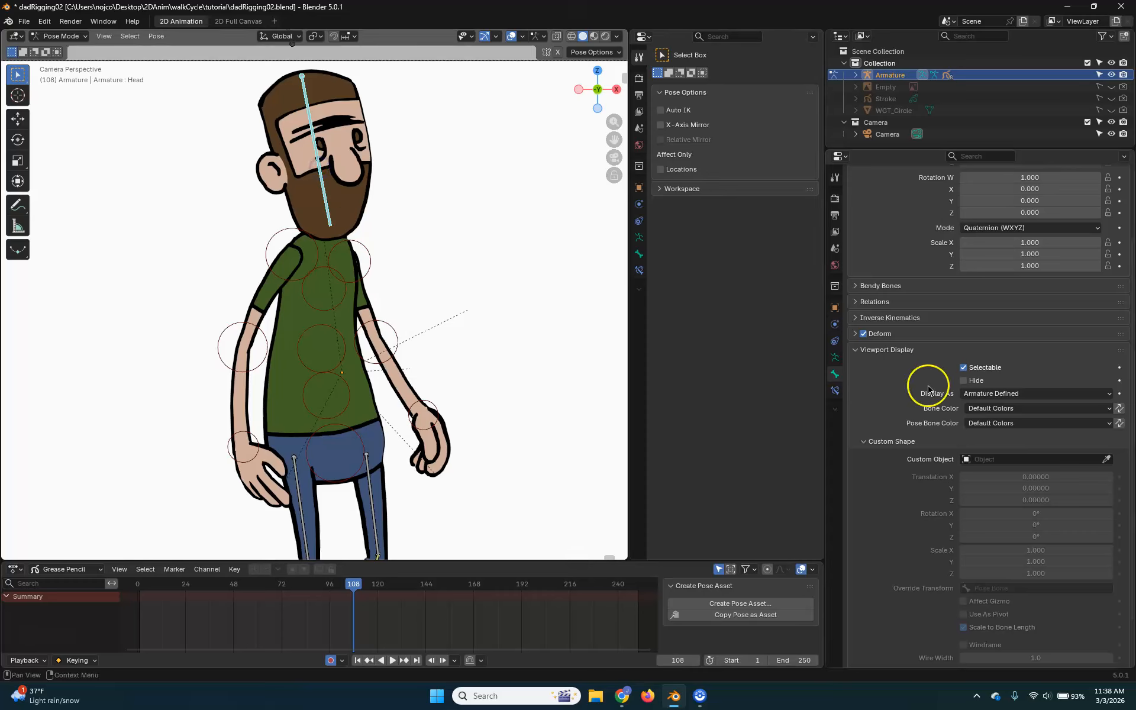
left_click(1030, 423)
left_click(929, 445)
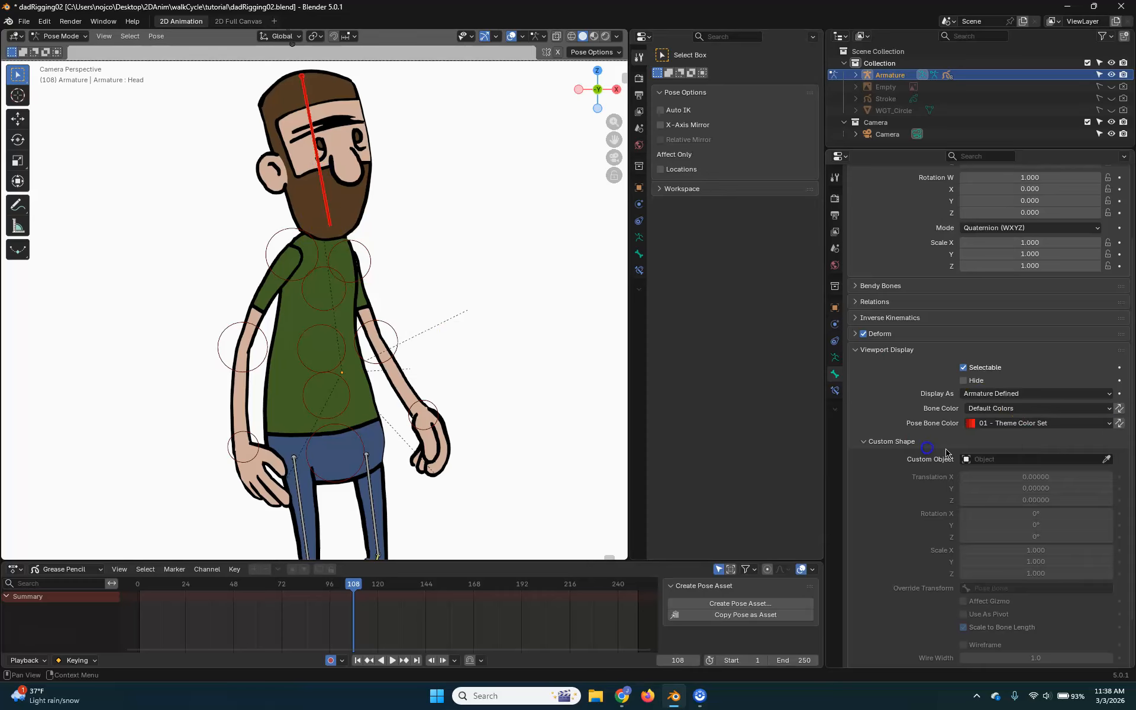
left_click(1036, 460)
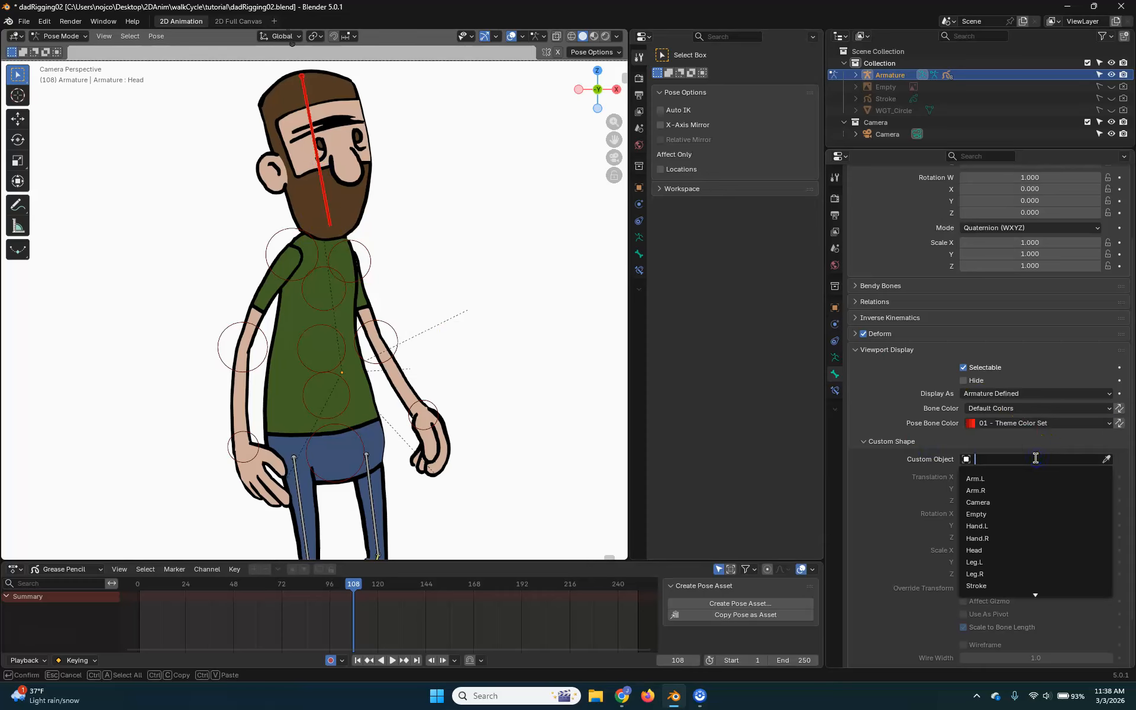
type("wgt")
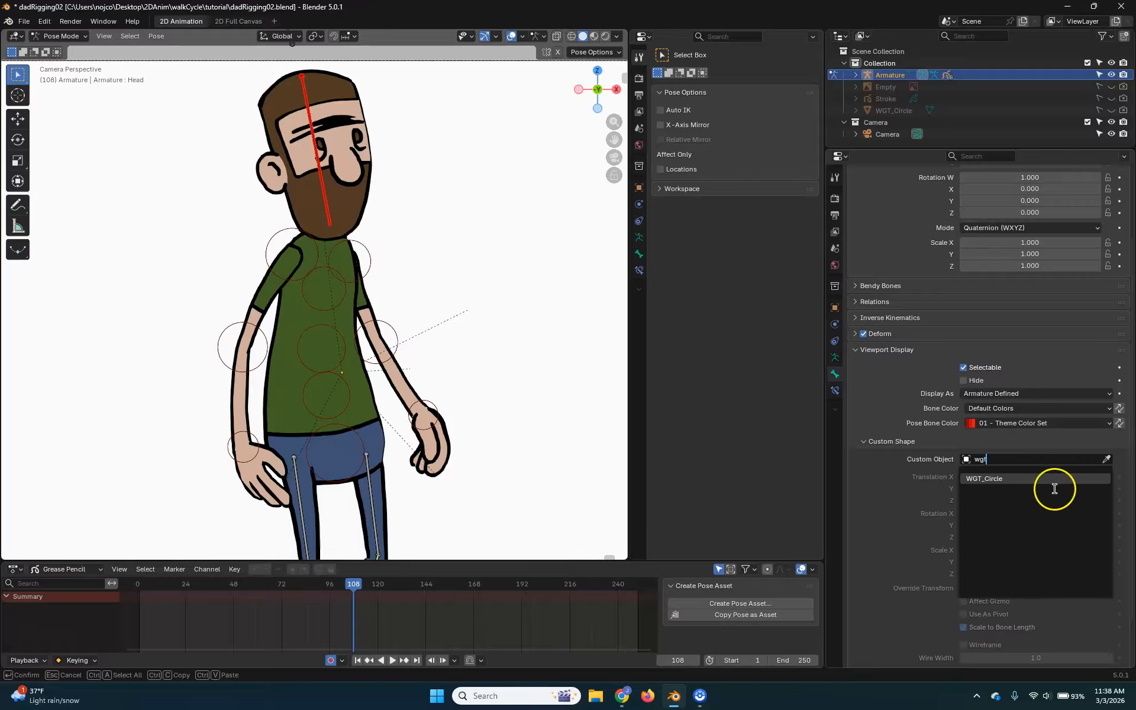
left_click(1053, 480)
Set the Head bone's custom shape scale to 0.2 on X, Y and Z
mouse_move(1040, 562)
left_mouse_down()
mouse_move(1052, 551)
mouse_move(1051, 574)
left_mouse_up()
left_click(1054, 553)
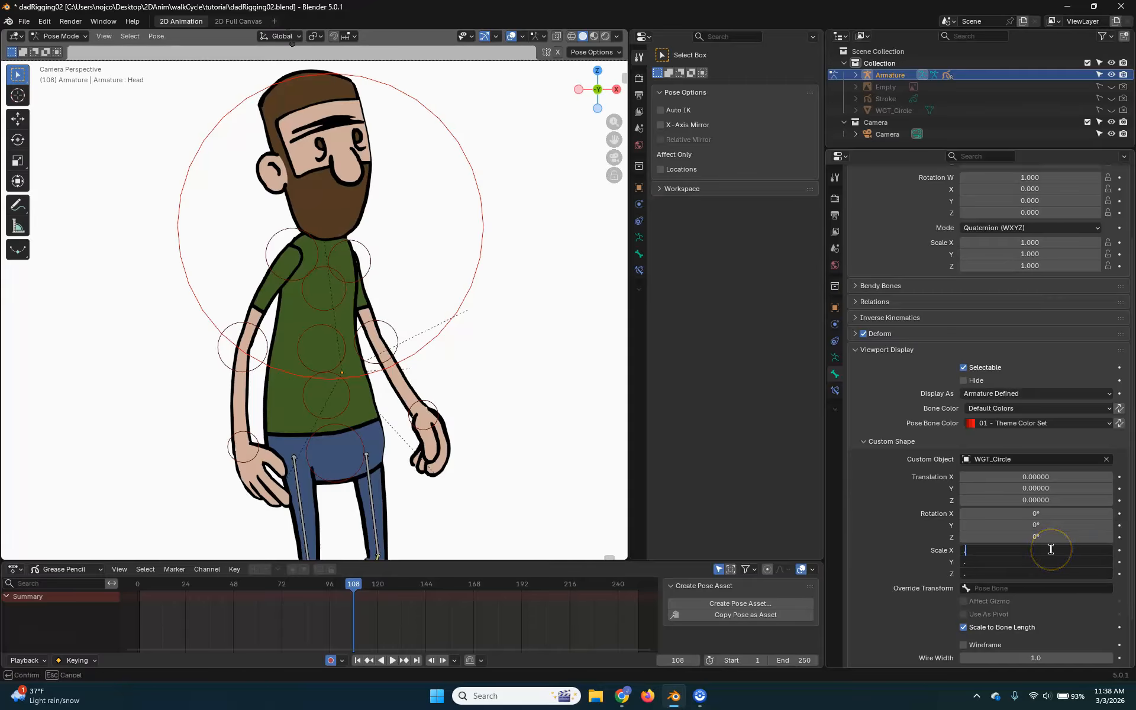
key("Return")
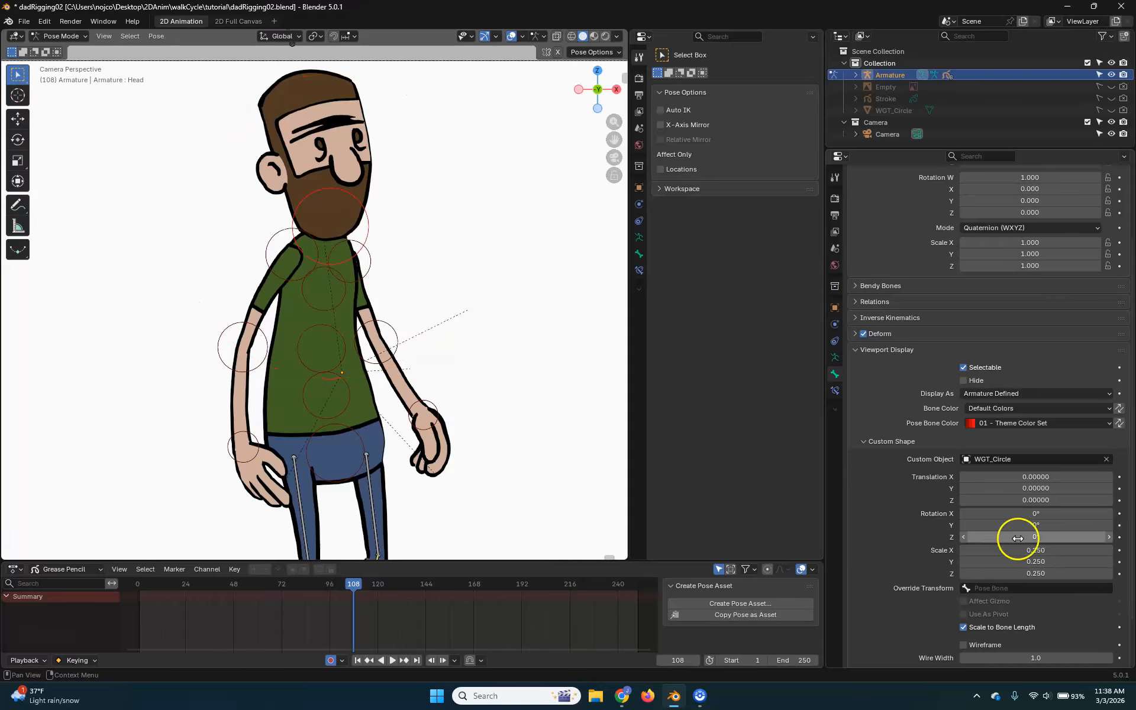
left_click_drag(1045, 552, 1045, 574)
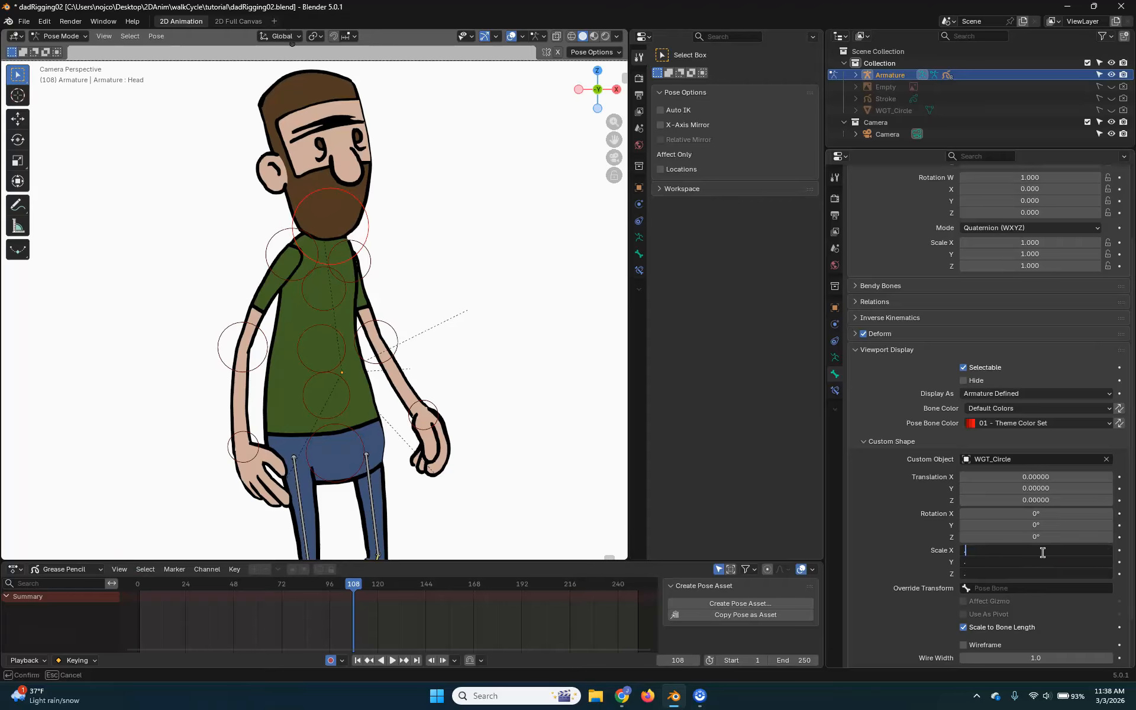
key("Return")
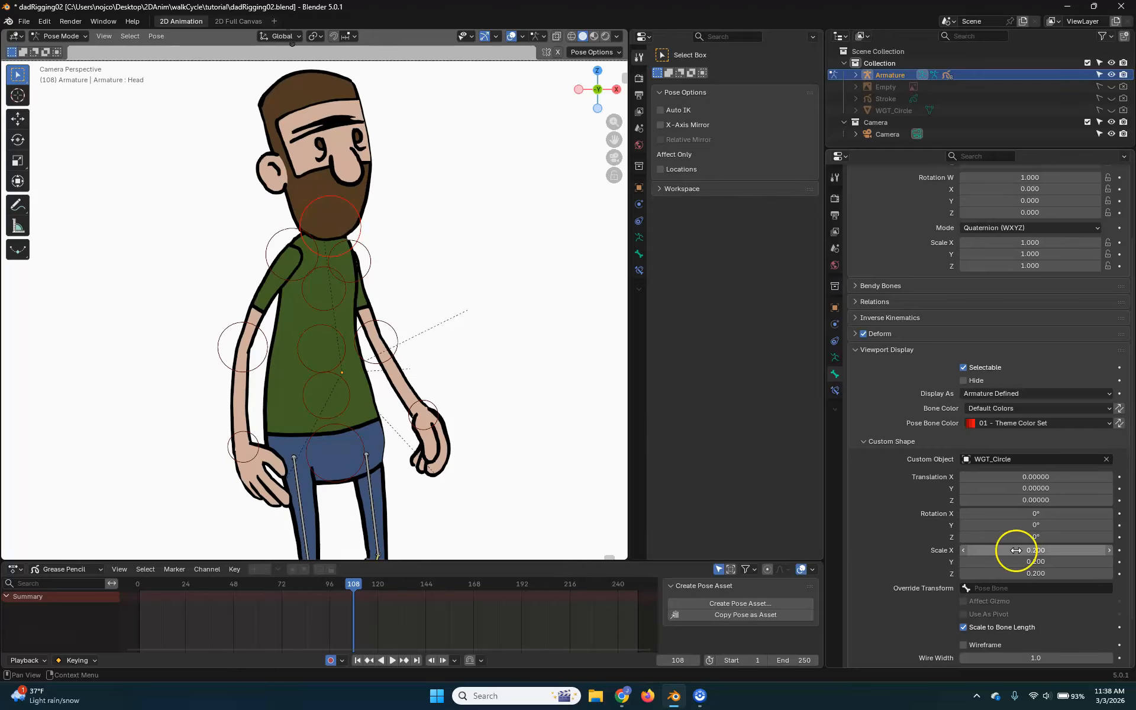
Give the Face bone above the head the pose bone color 01 - Theme Color Set and the custom shape object WGT_Circle
middle_click_drag(296, 120, 343, 274, "shift")
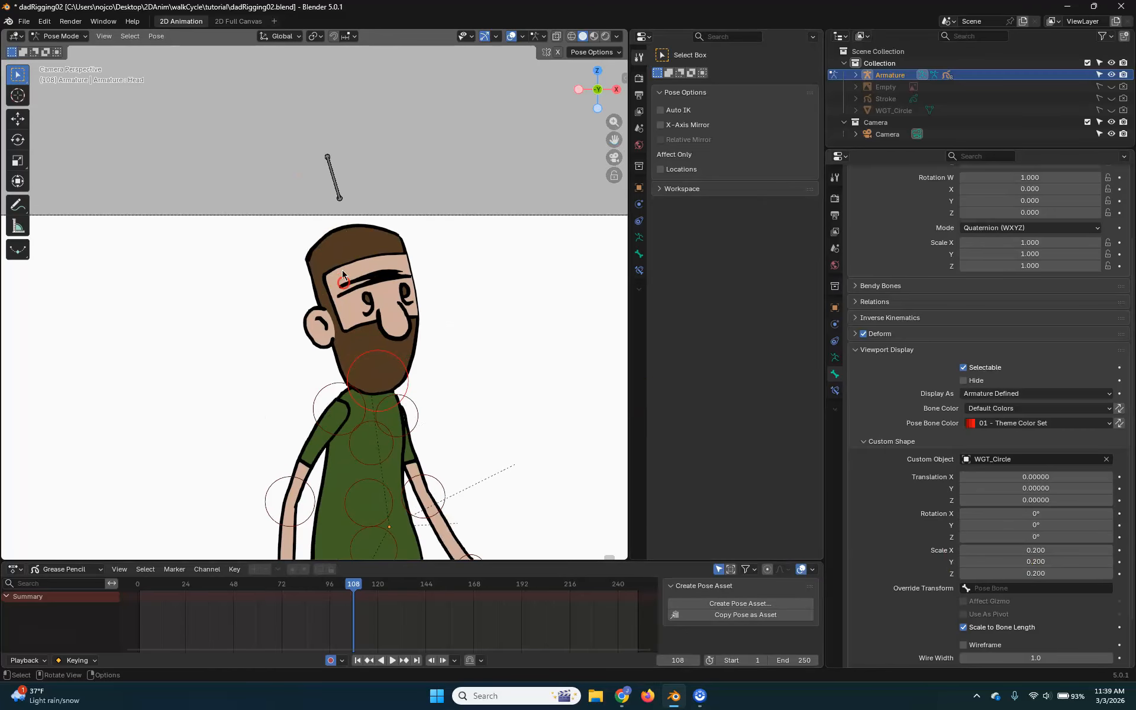
left_click(327, 169)
left_click(1065, 422)
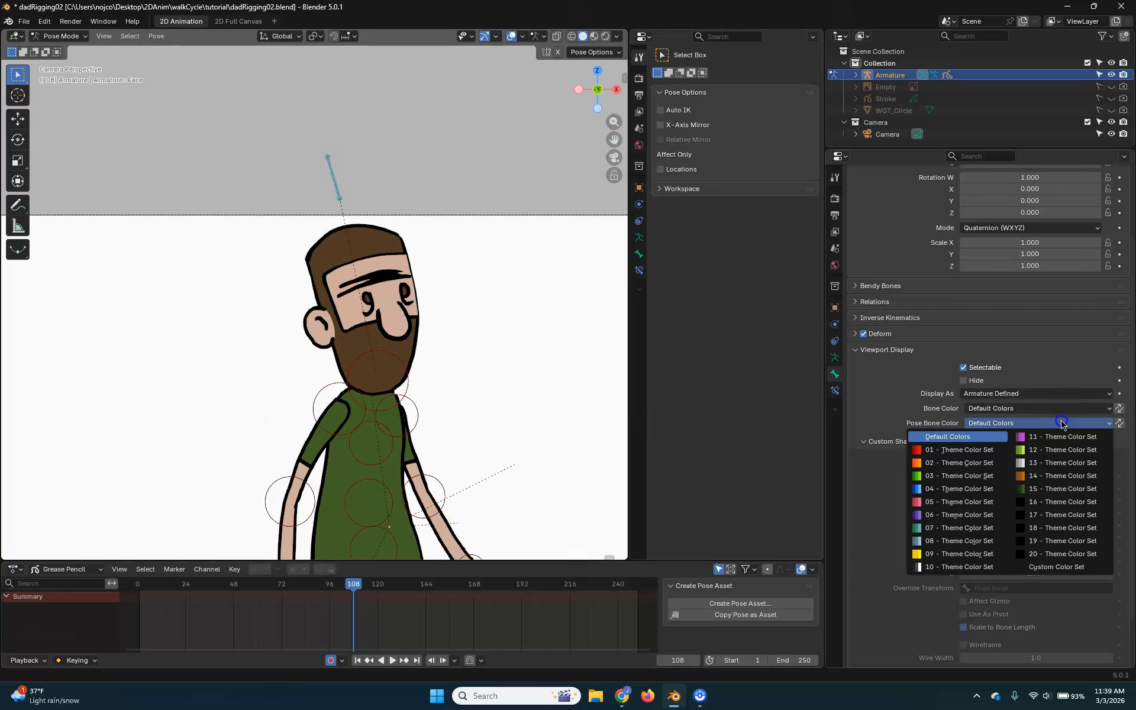
left_click(977, 450)
left_click(1054, 459)
type("w")
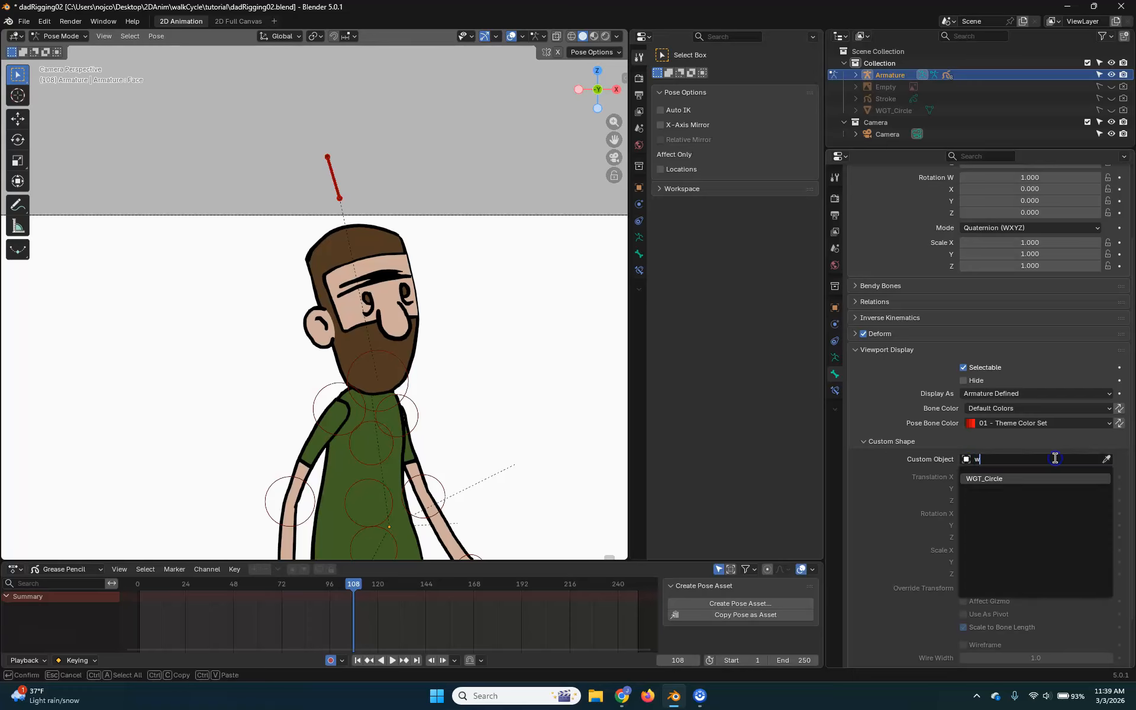
left_click(1018, 473)
Set the Face bone's custom shape scale to 0.5 on X, Y and Z
left_click_drag(1040, 551, 138, 136)
left_click(1040, 549)
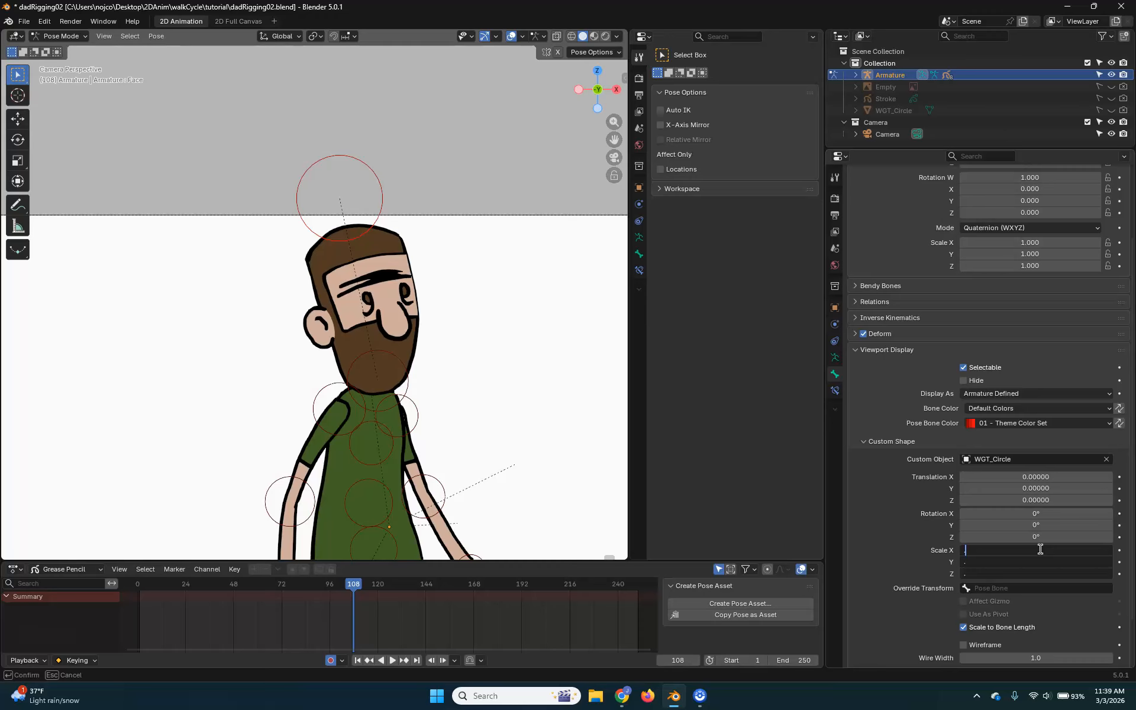
type(".5")
key("Return")
Try rotating the Leg04.L toe bone and cancel the rotation
middle_click_drag(481, 494, 421, 242, "shift")
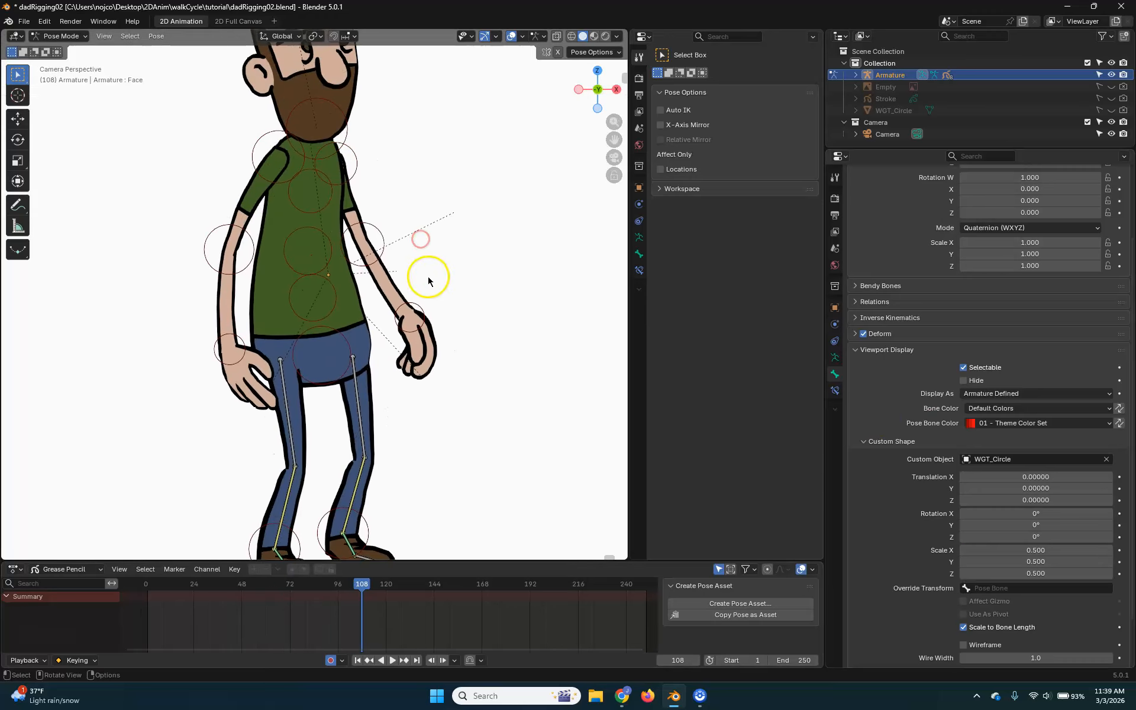
scroll(428, 280, "down", 2)
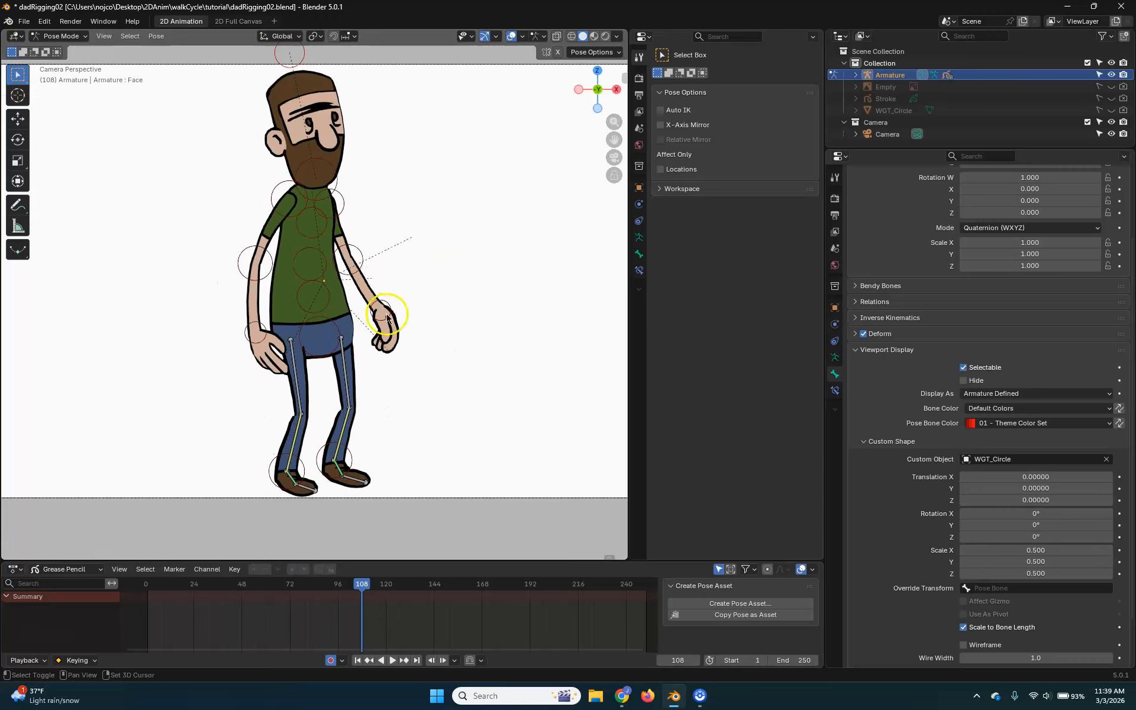
middle_click_drag(405, 226, 408, 252, "shift")
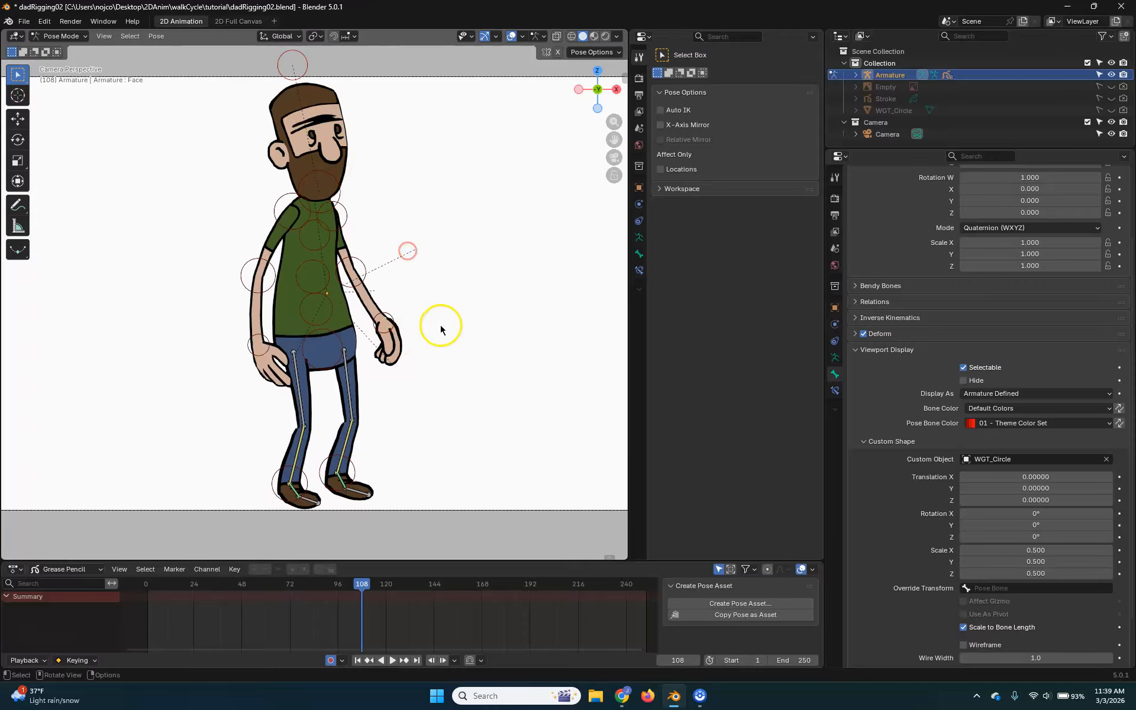
left_click(345, 378)
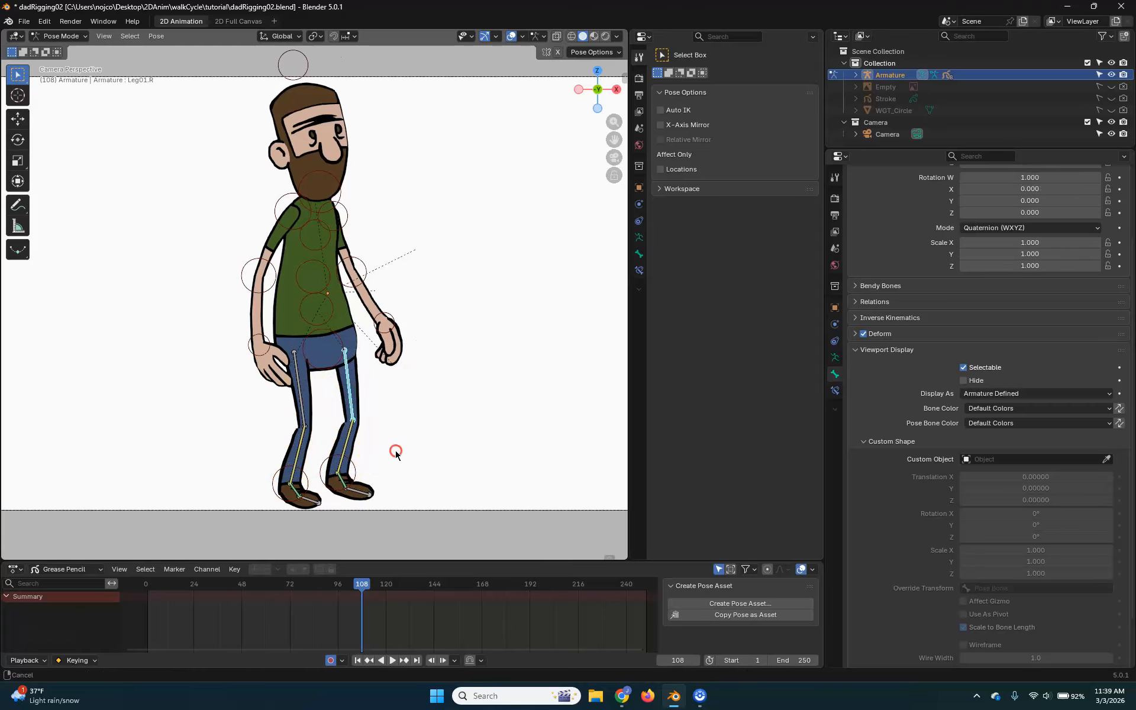
scroll(393, 452, "up", 3)
left_click(381, 410)
scroll(384, 409, "up", 3)
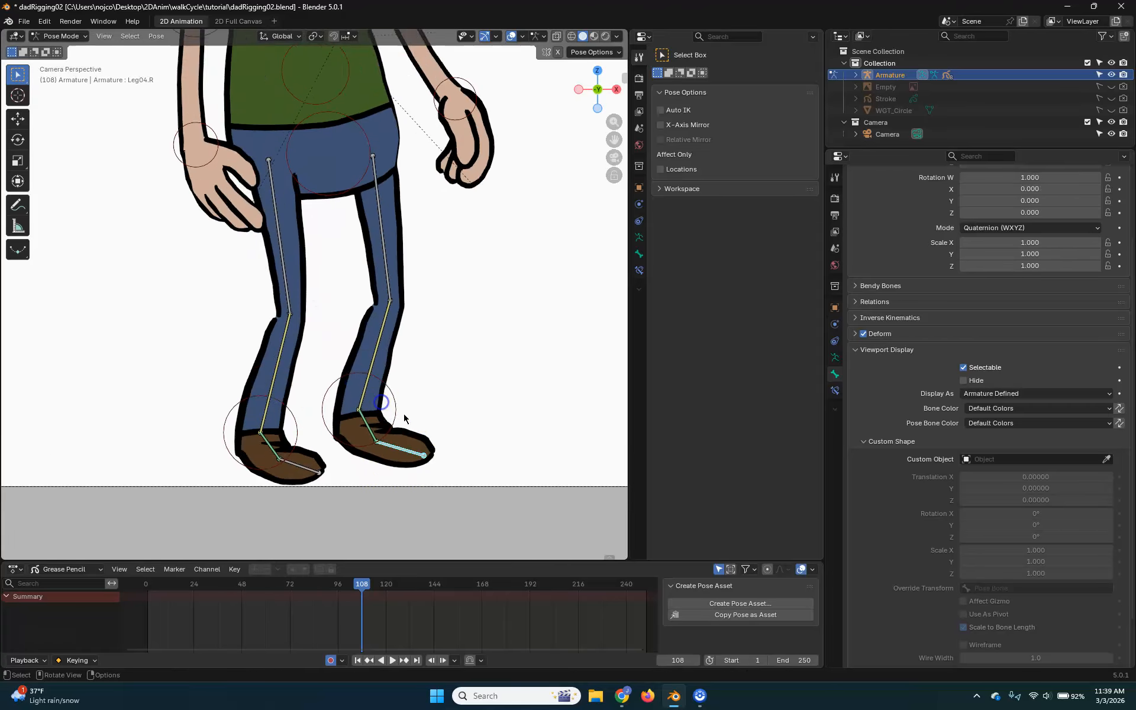
left_click(290, 434)
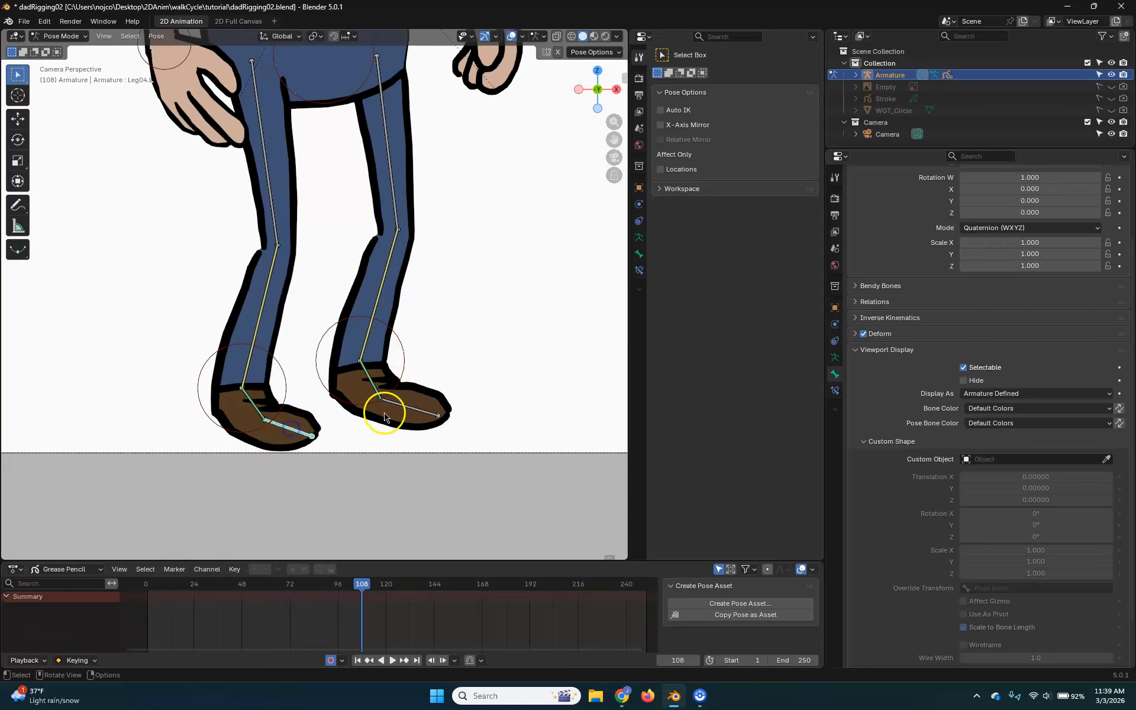
key("r")
right_click(373, 441)
Give the Leg04.R toe bone the pose color 01 - Theme Color Set and the WGT_Circle custom shape, scaled to 0.4 on X, Y and Z
left_click(415, 413)
left_click(1042, 423)
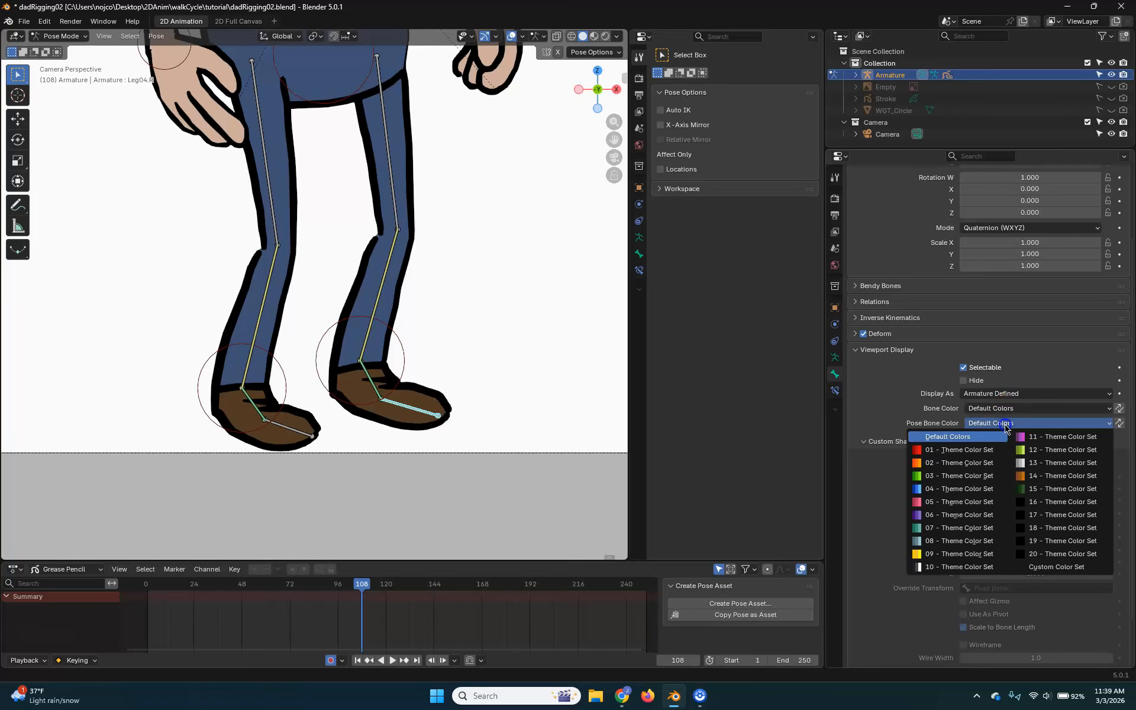
left_click(977, 457)
left_click(1050, 459)
type("w")
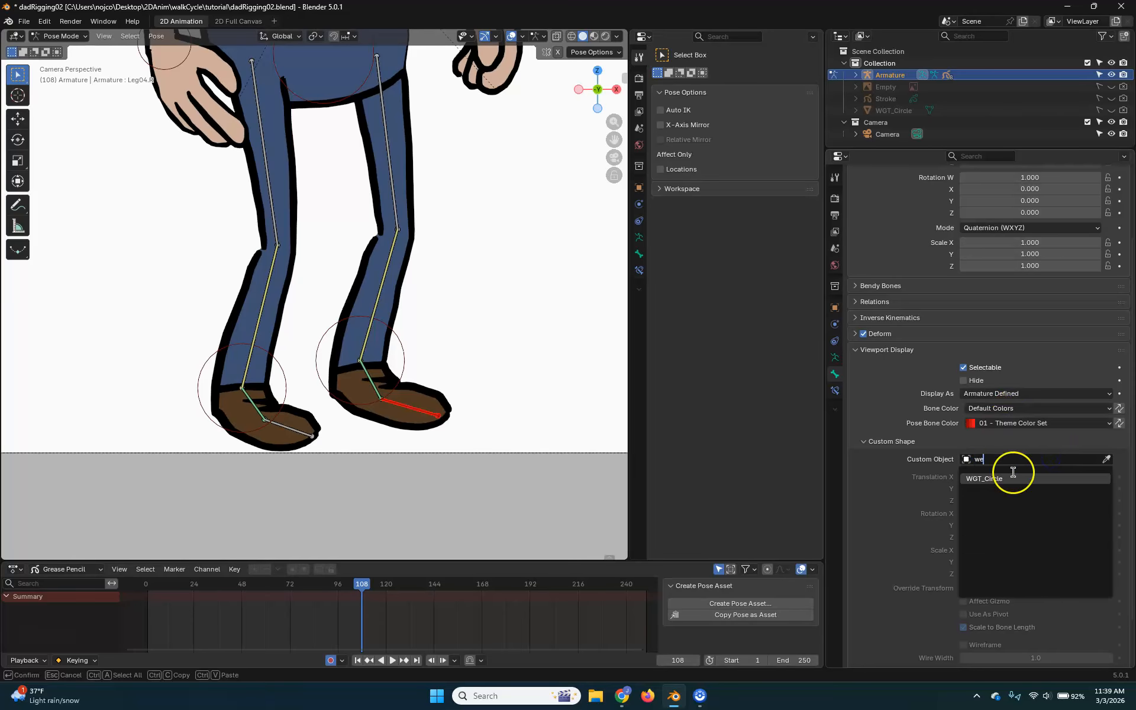
type("e")
left_click(1009, 478)
left_click_drag(1035, 551, 1048, 574)
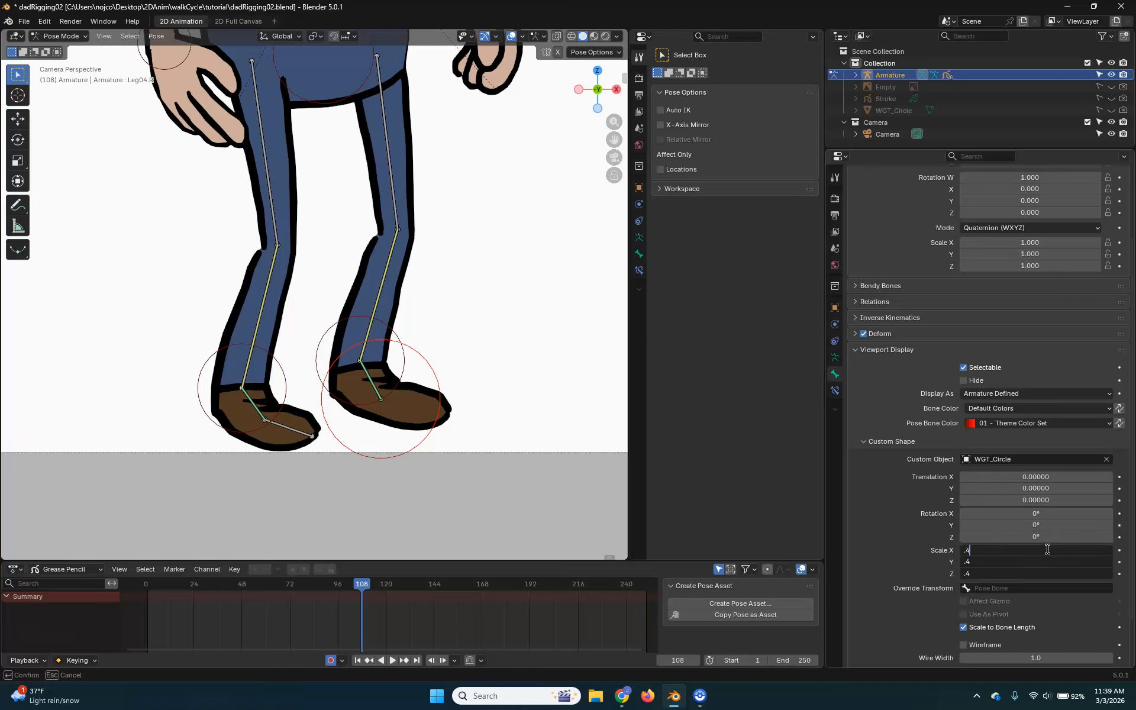
key("Return")
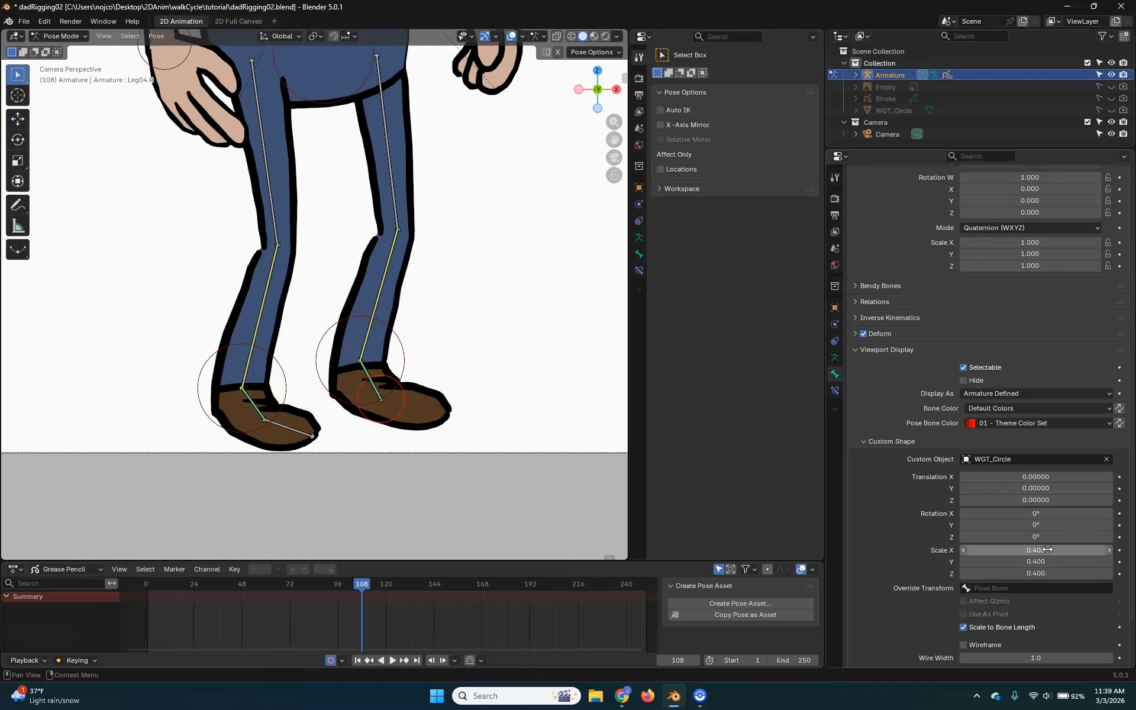
Give the Leg04.L toe bone the pose bone color 01 - Theme Color Set and the custom shape object WGT_Circle
left_click(296, 433)
left_click(1046, 424)
left_click(972, 452)
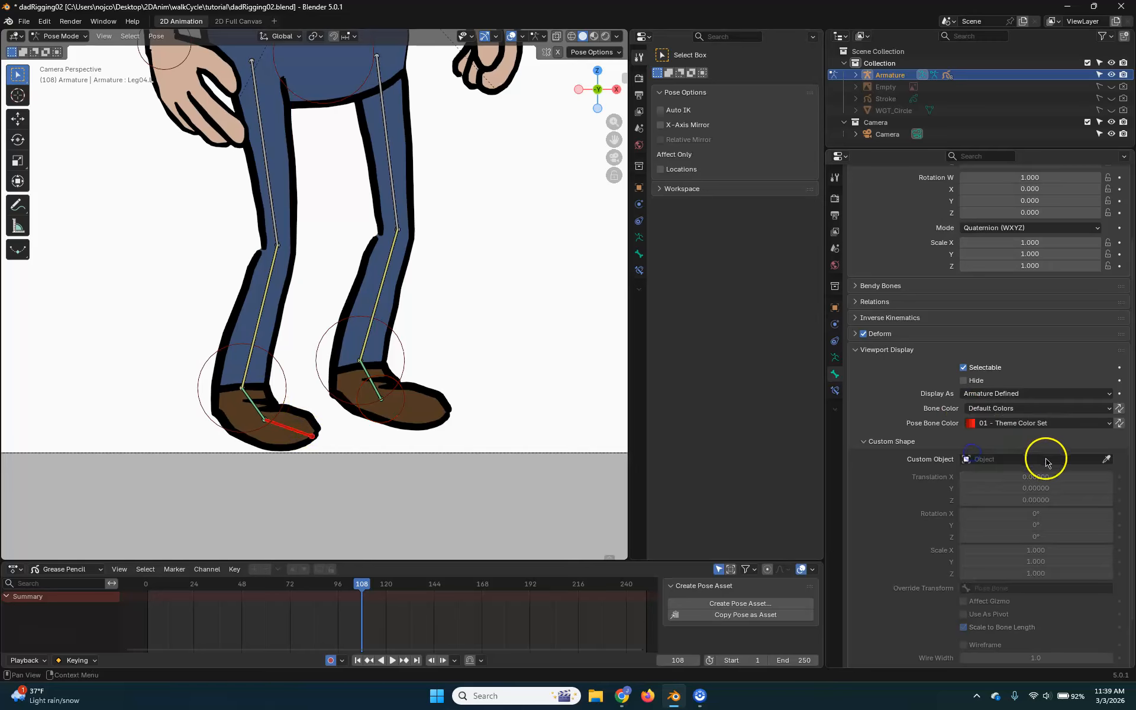
left_click(1047, 460)
type("wgt")
left_click(1030, 479)
Set the Leg04.L toe bone's custom shape scale to 0.4 on X, Y and Z
left_click_drag(1040, 551, 134, 129)
left_click(1038, 550)
type("0.4")
key("Return")
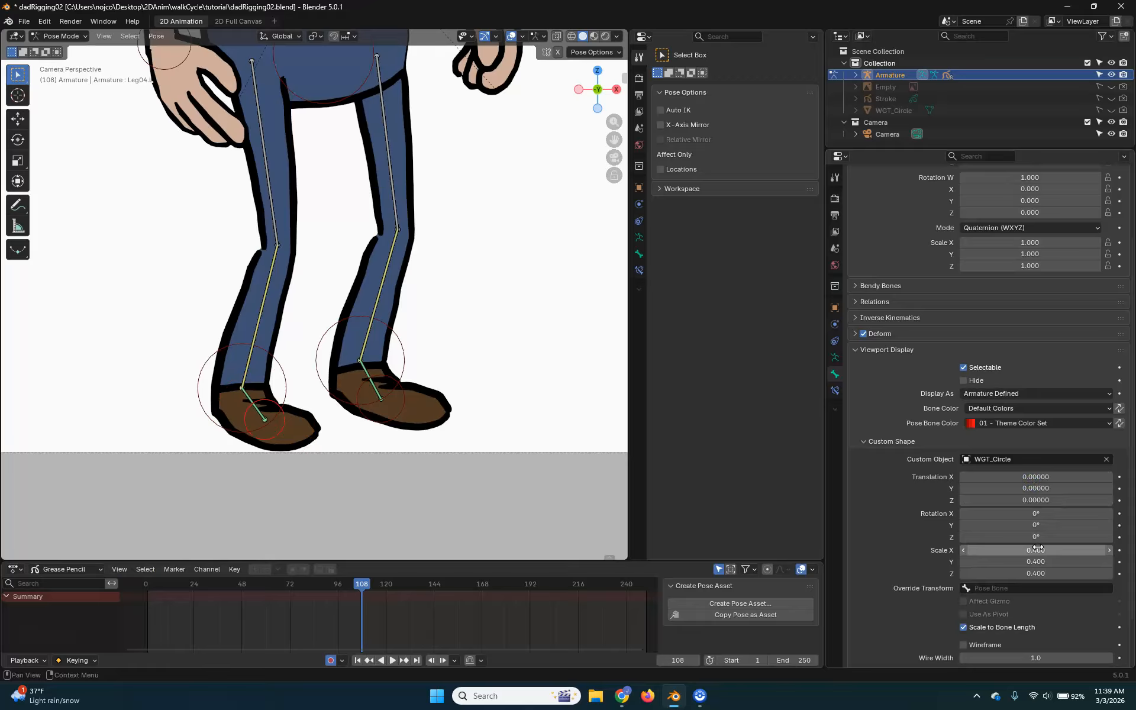
Toggle the visibility of the armature's Bones collection off and on to check which bones it contains
scroll(419, 211, "down", 3)
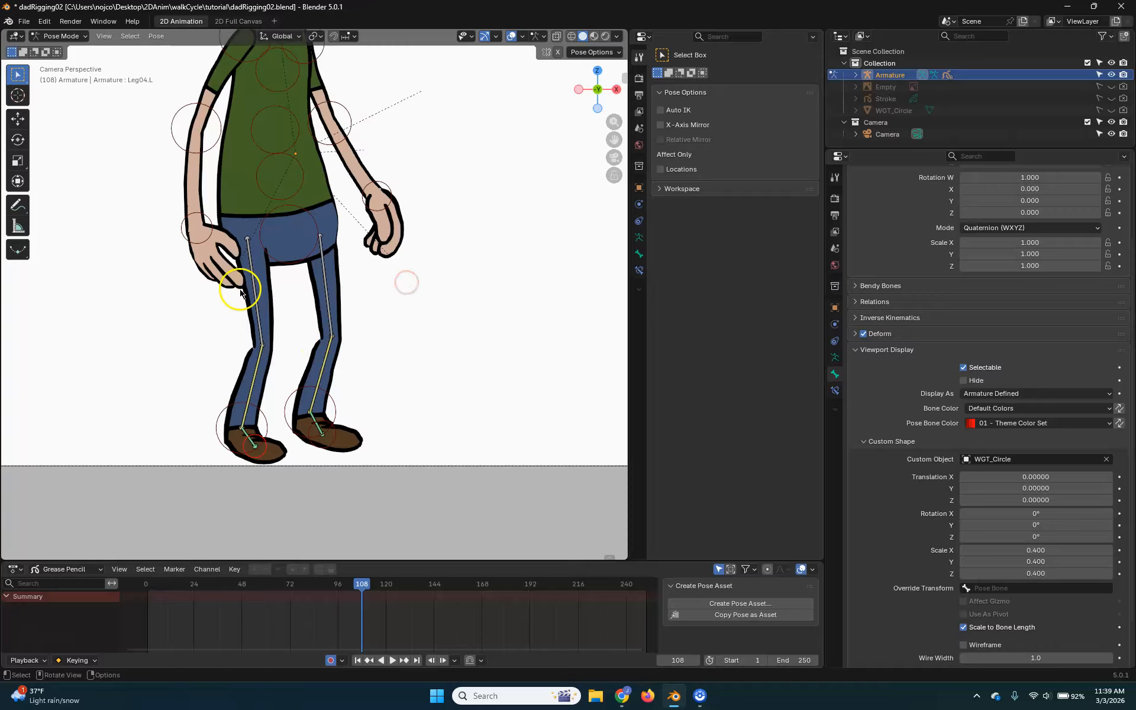
left_click(835, 358)
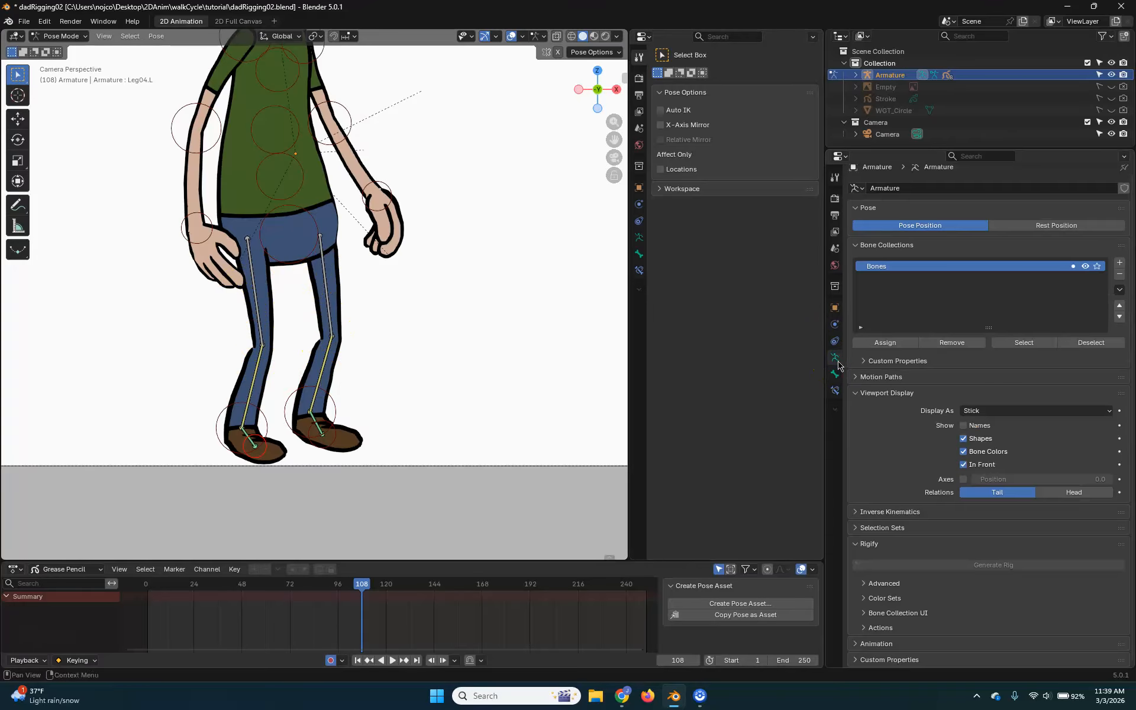
left_click(1088, 267)
left_click(1088, 267)
double_click(1088, 267)
left_click(1088, 267)
left_click(1088, 267)
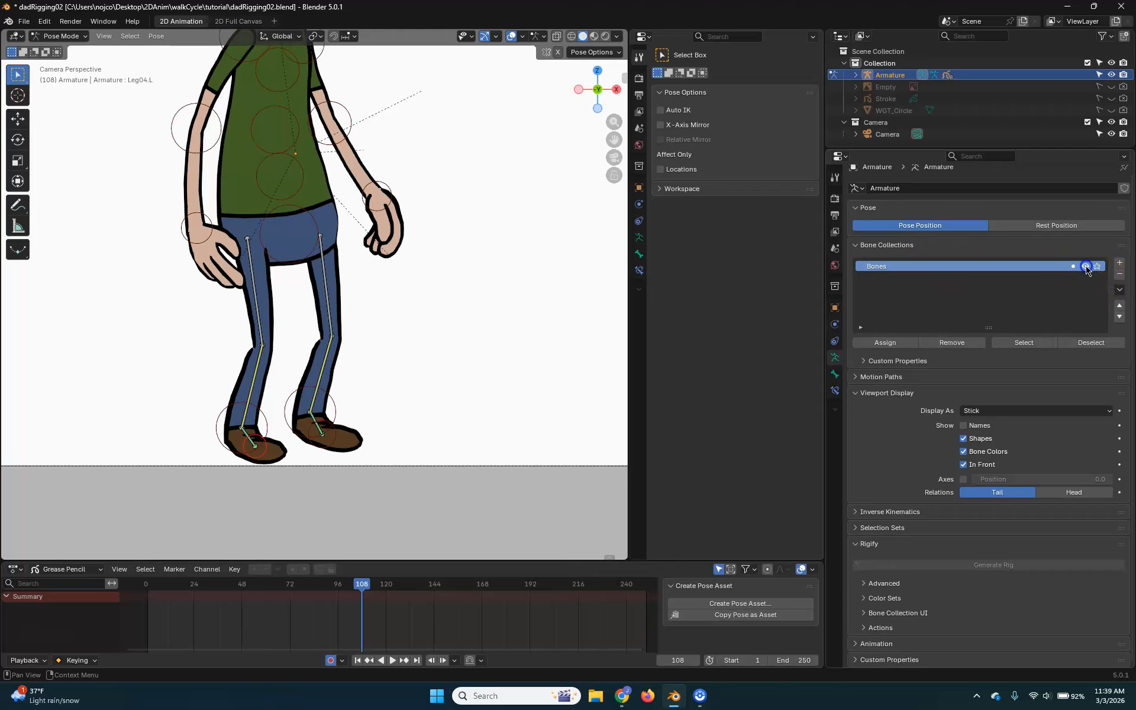
Rename the Bones collection to DEF and add a second bone collection named Controls
double_click(881, 268)
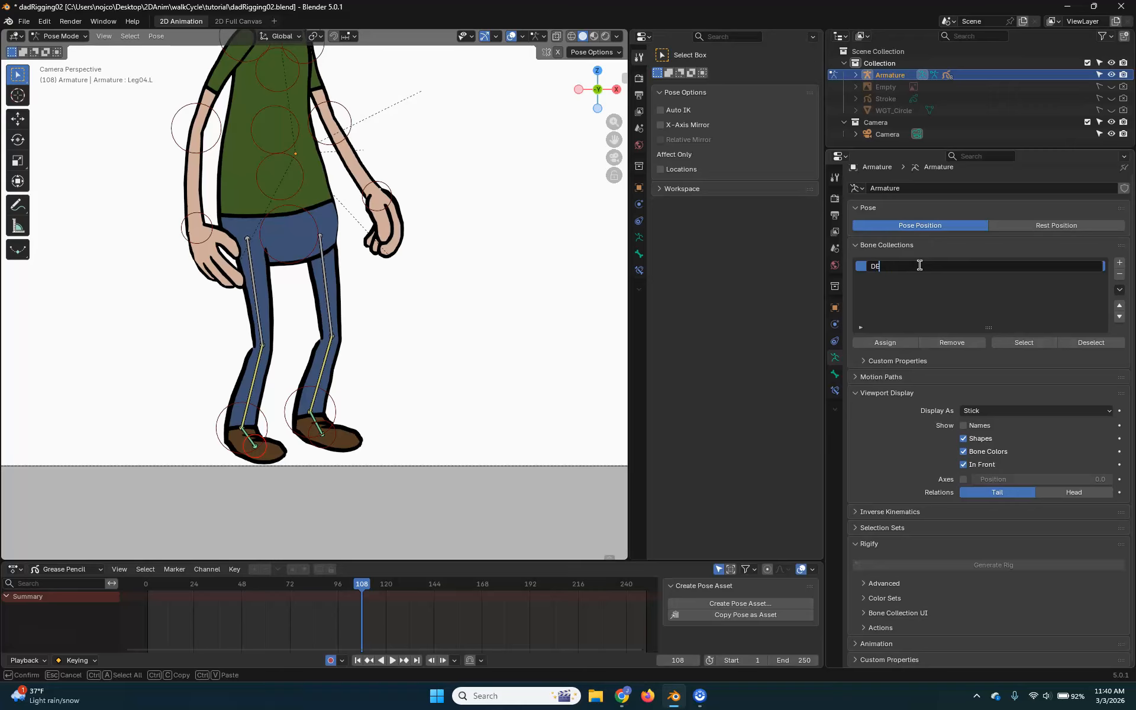
key("Return")
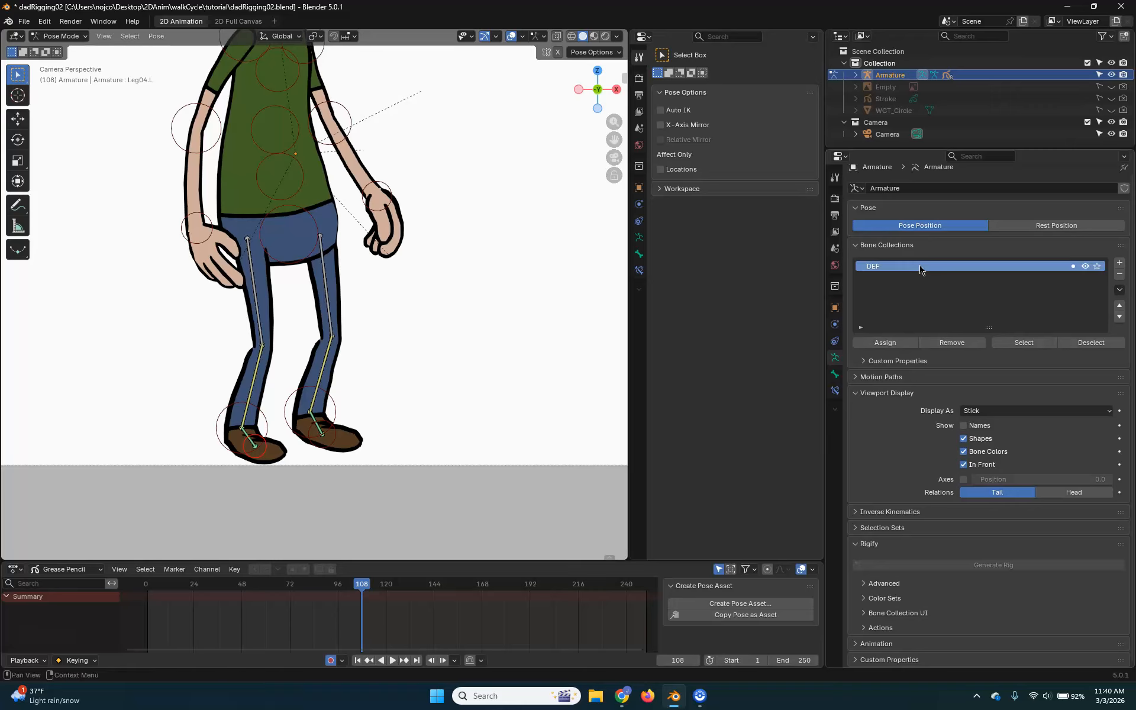
left_click(1119, 262)
double_click(877, 279)
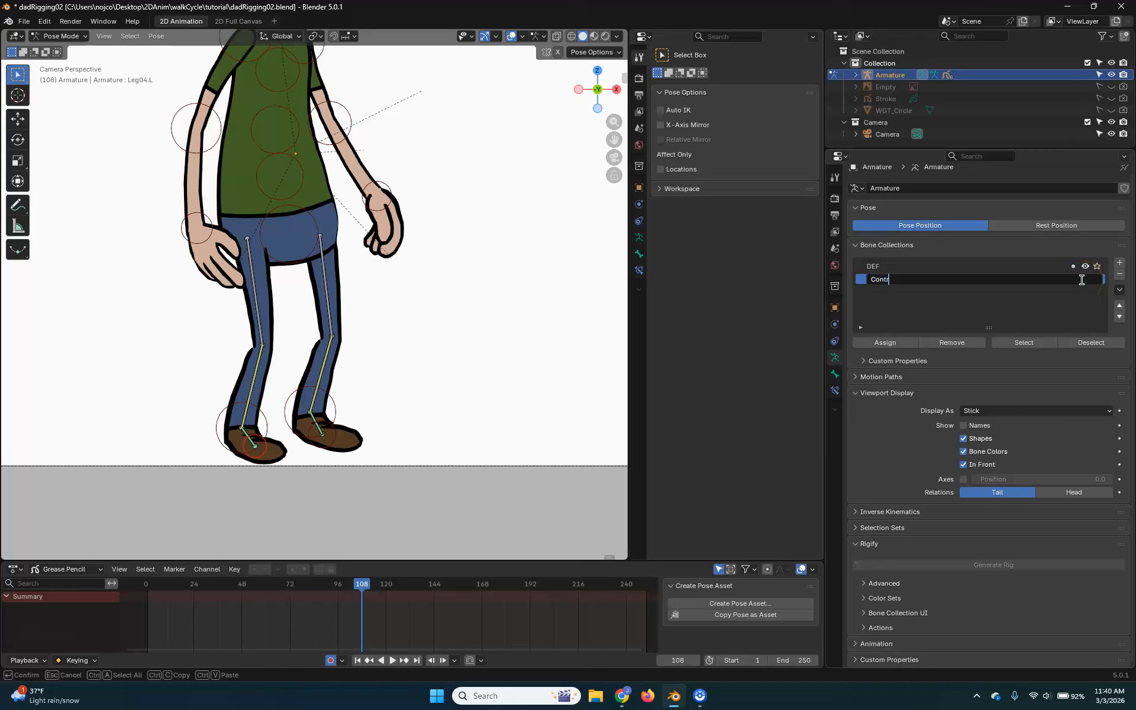
key("Return")
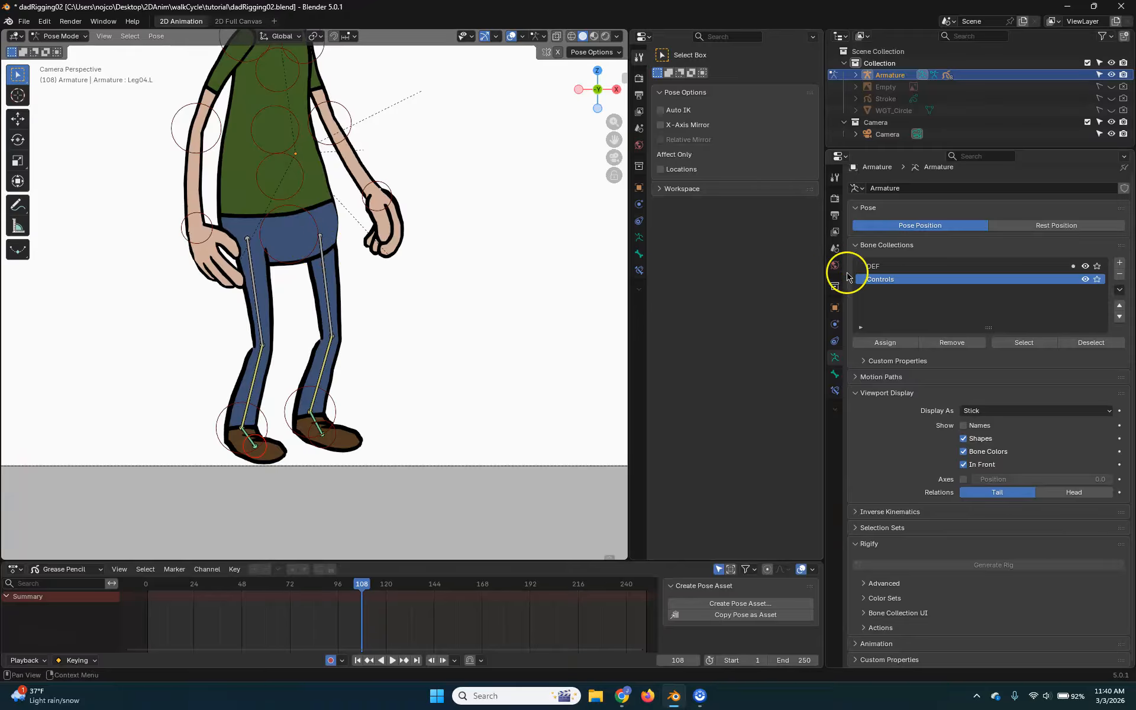
Assign all of the armature's bones to the Controls collection and remove them from DEF
scroll(312, 297, "down", 5)
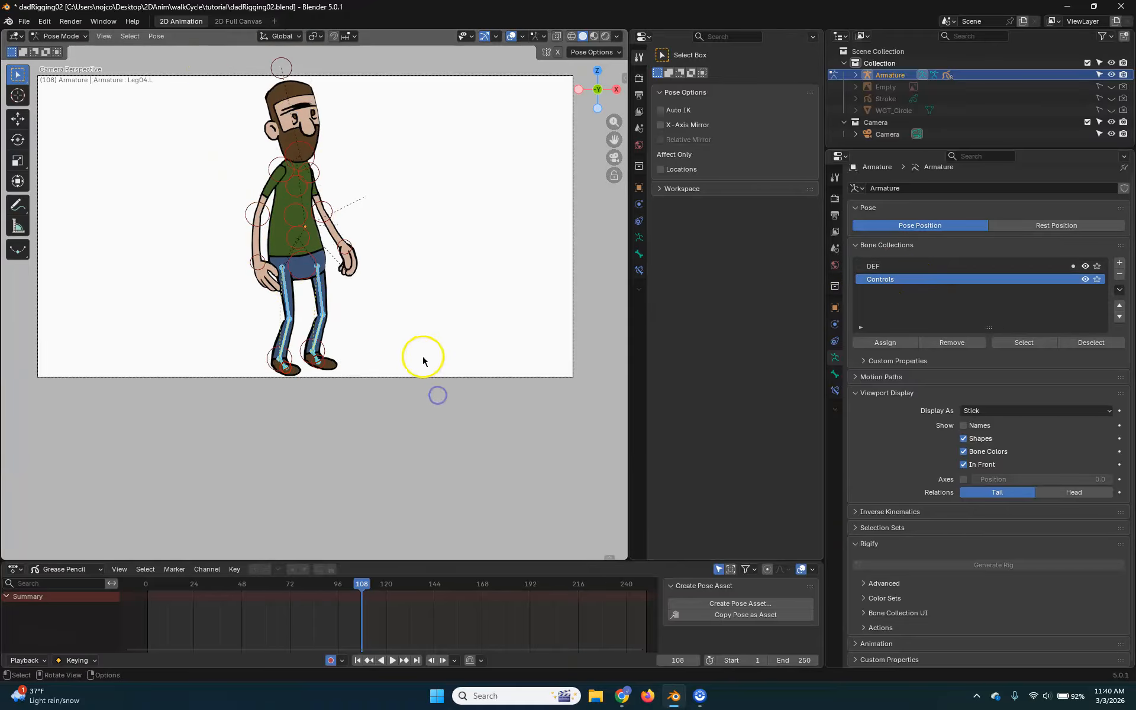
scroll(421, 355, "up", 4)
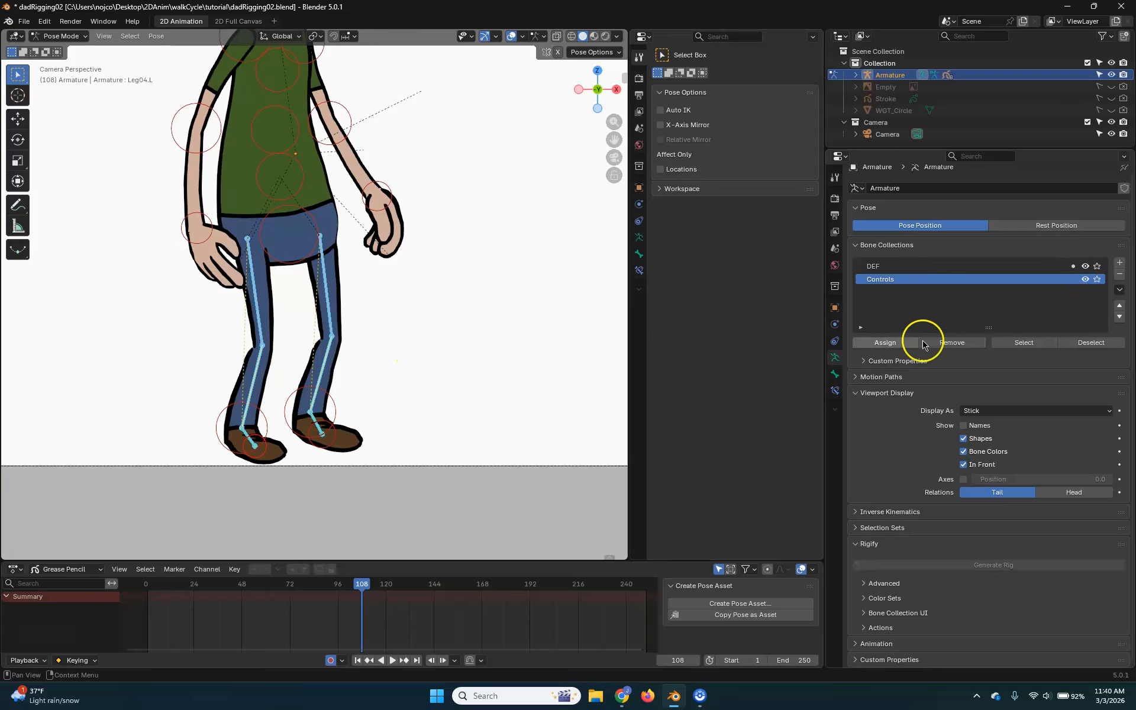
left_click(899, 343)
left_click(895, 267)
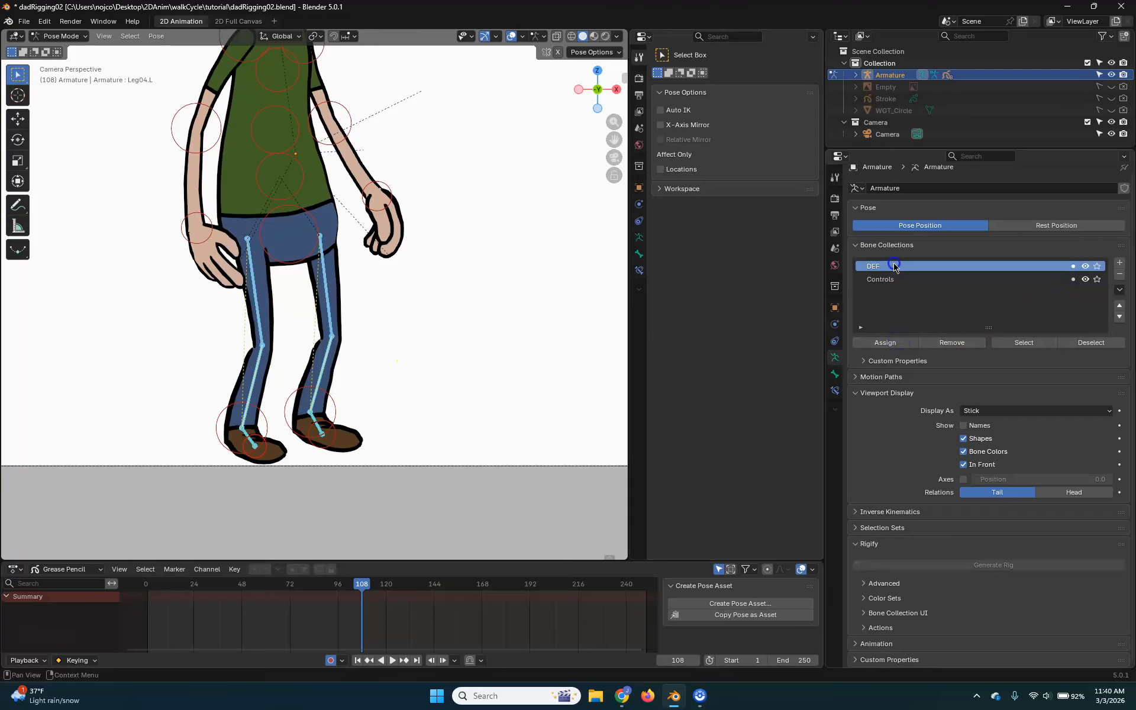
left_click(961, 342)
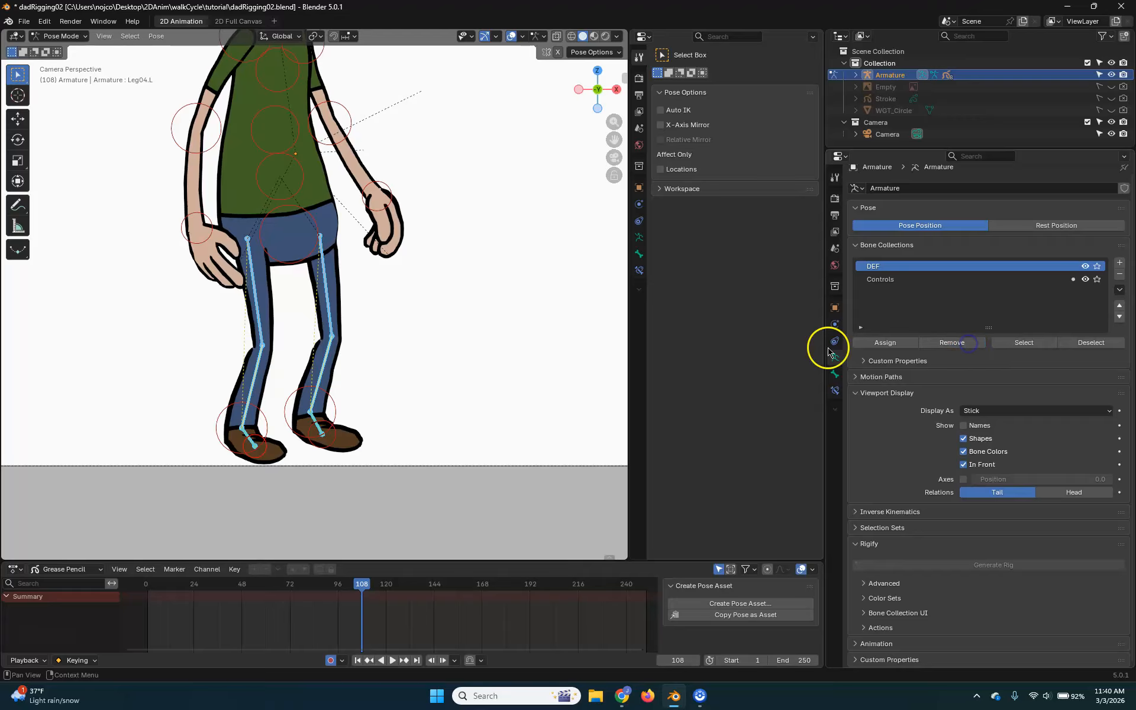
Toggle the Controls collection's visibility off and on to check its bone assignment
left_click(1086, 279)
left_click(1086, 279)
left_click(1086, 279)
left_click(1086, 279)
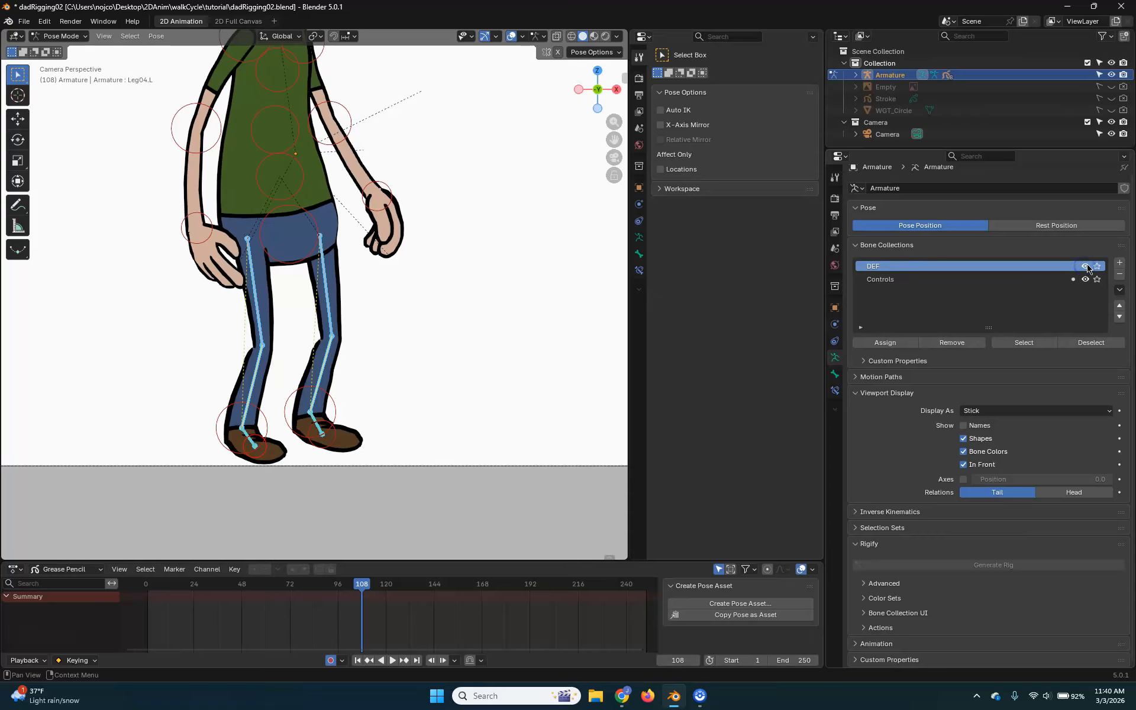
Assign the thigh, shin and foot stick bones of both legs to the DEF collection and remove them from Controls
scroll(332, 317, "up", 2)
left_click(337, 305)
left_click(335, 377, "shift")
left_click(314, 473, "shift")
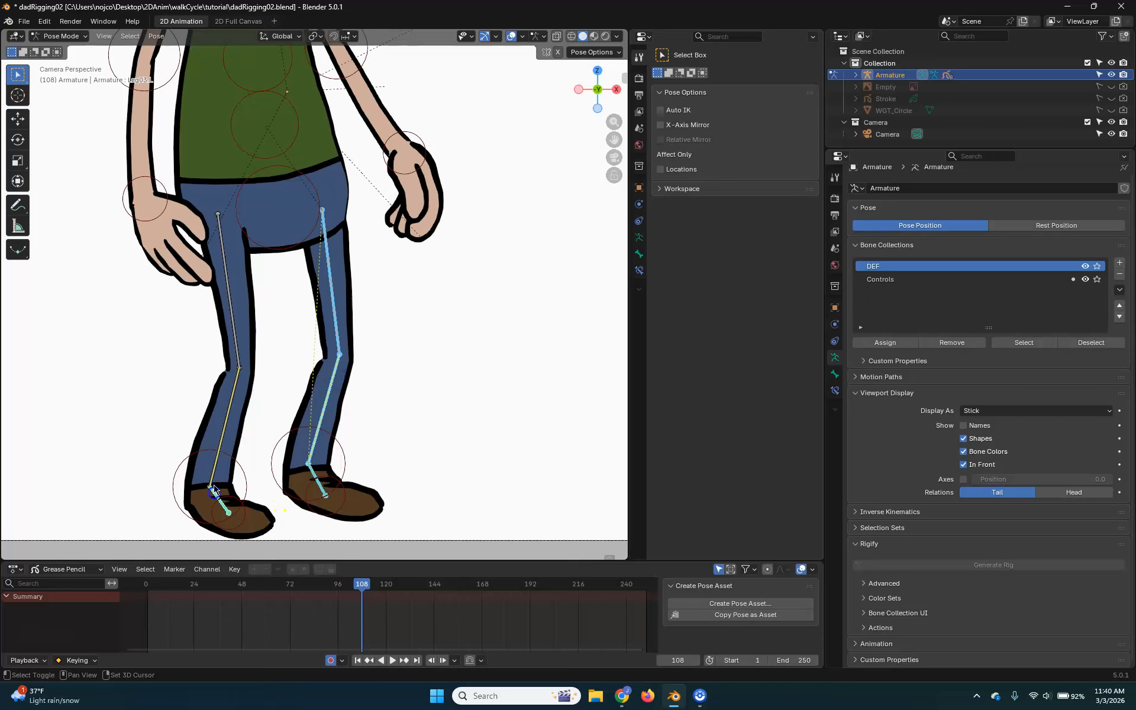
left_click(224, 434, "shift")
left_click(236, 332, "shift")
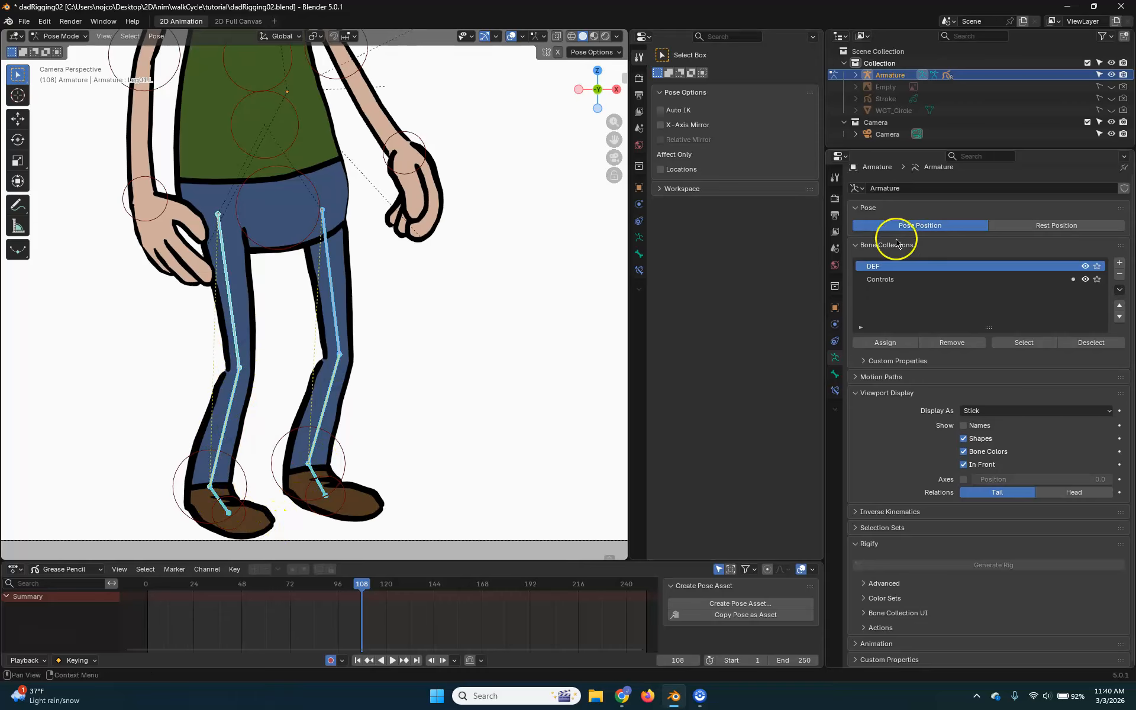
left_click(891, 347)
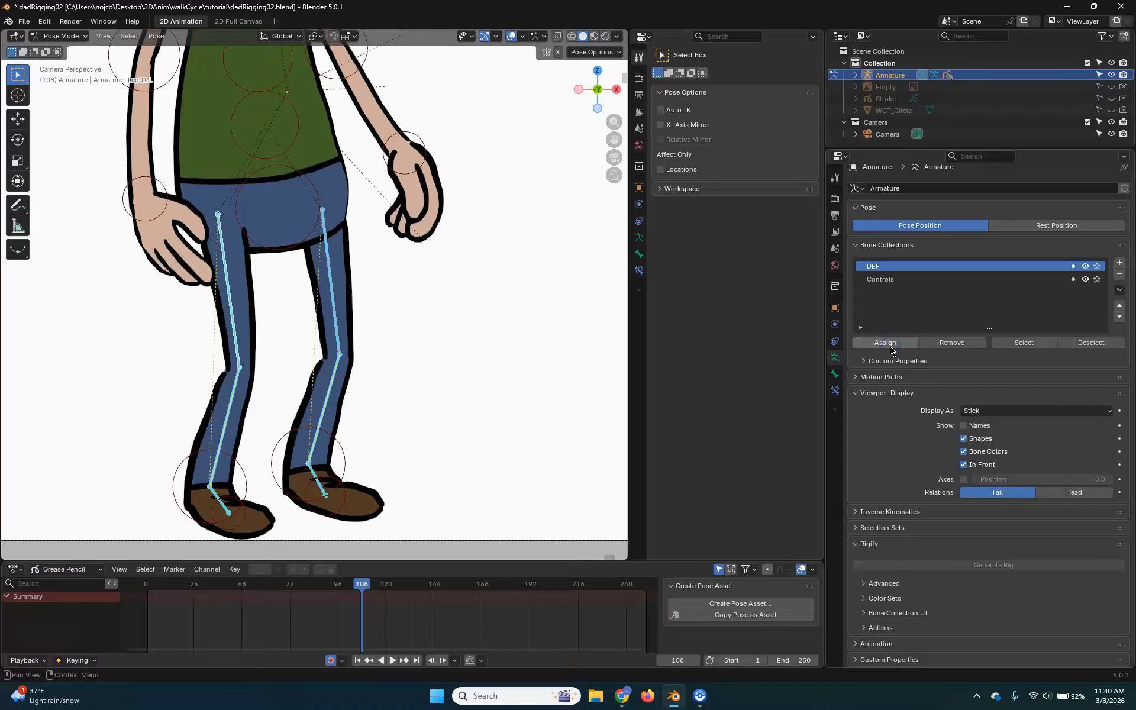
left_click(891, 280)
left_click(941, 343)
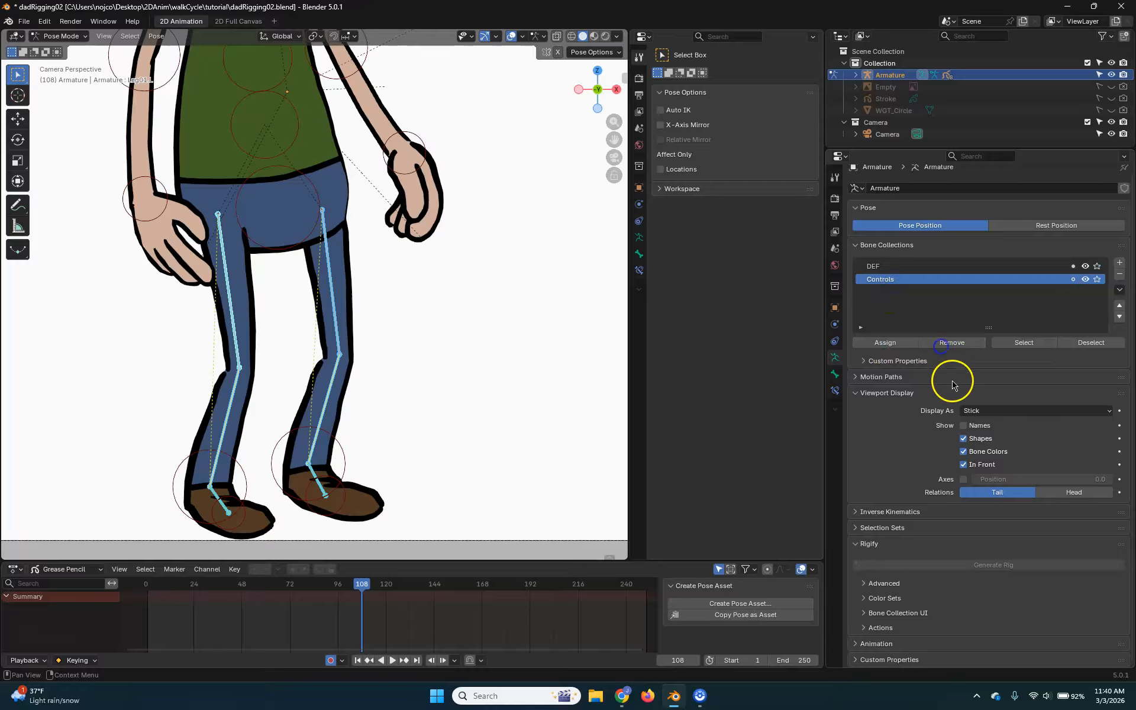
Hide the DEF bone collection so only the circular control bones are displayed on the character
left_click(1088, 267)
scroll(308, 361, "down", 4)
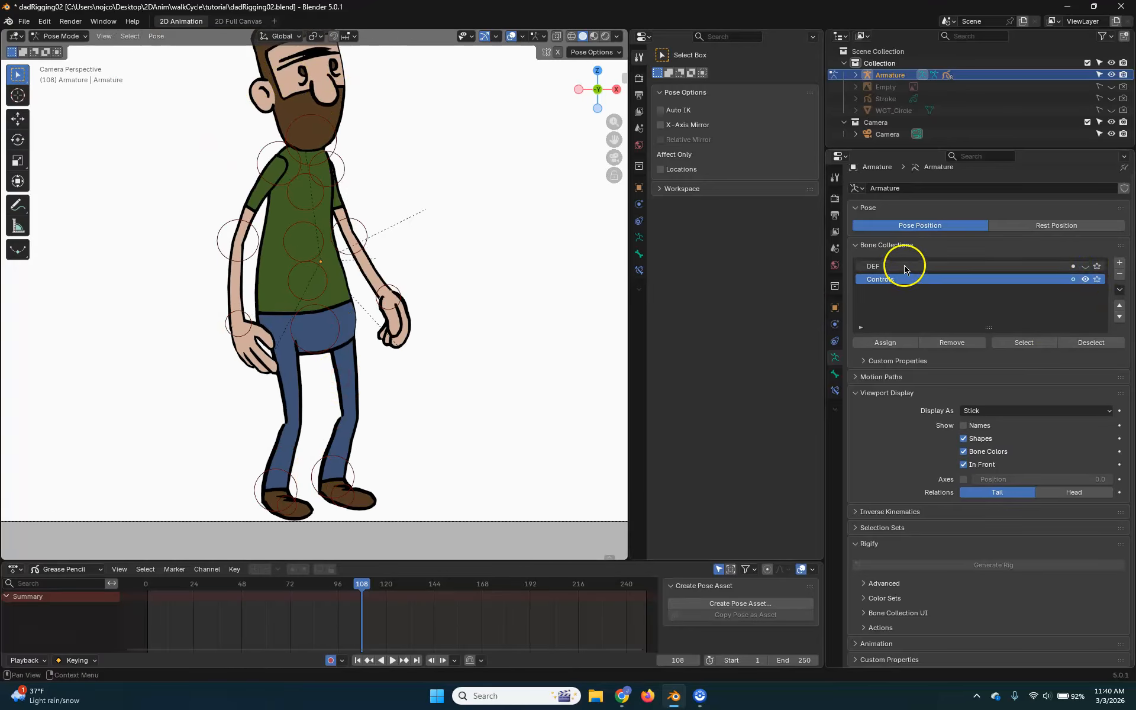
middle_click_drag(411, 193, 408, 269, "shift")
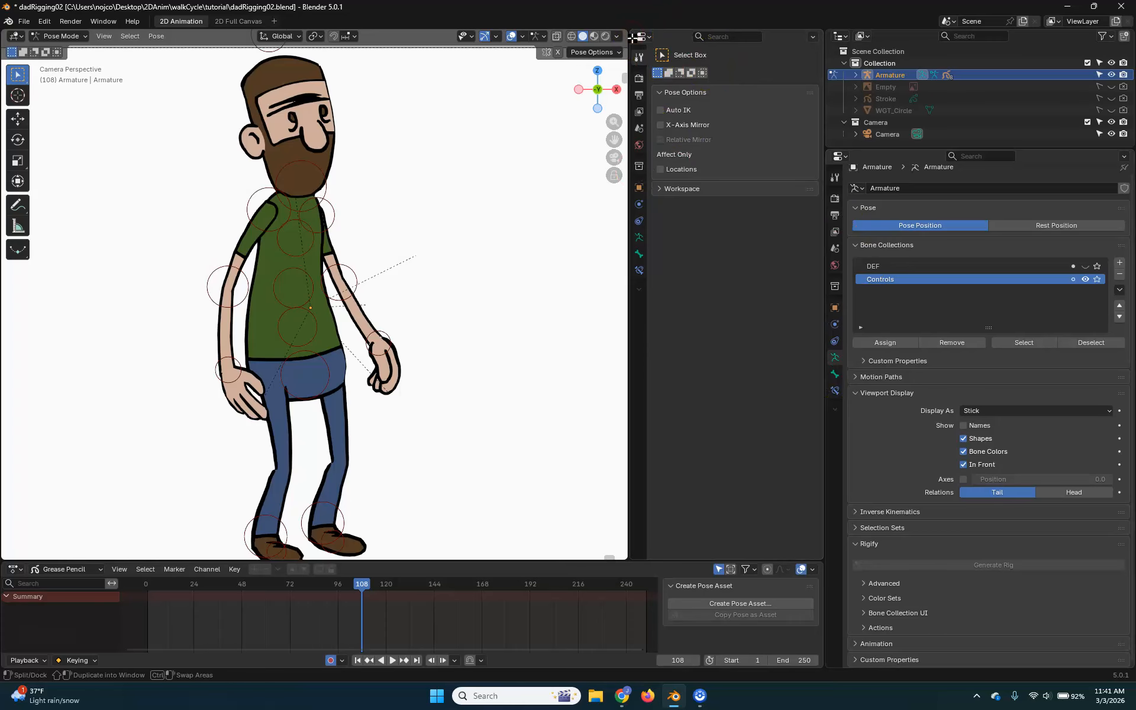
Join the 3D viewport with the neighbouring tool properties area to widen the viewport
right_click(634, 38)
left_click(575, 239)
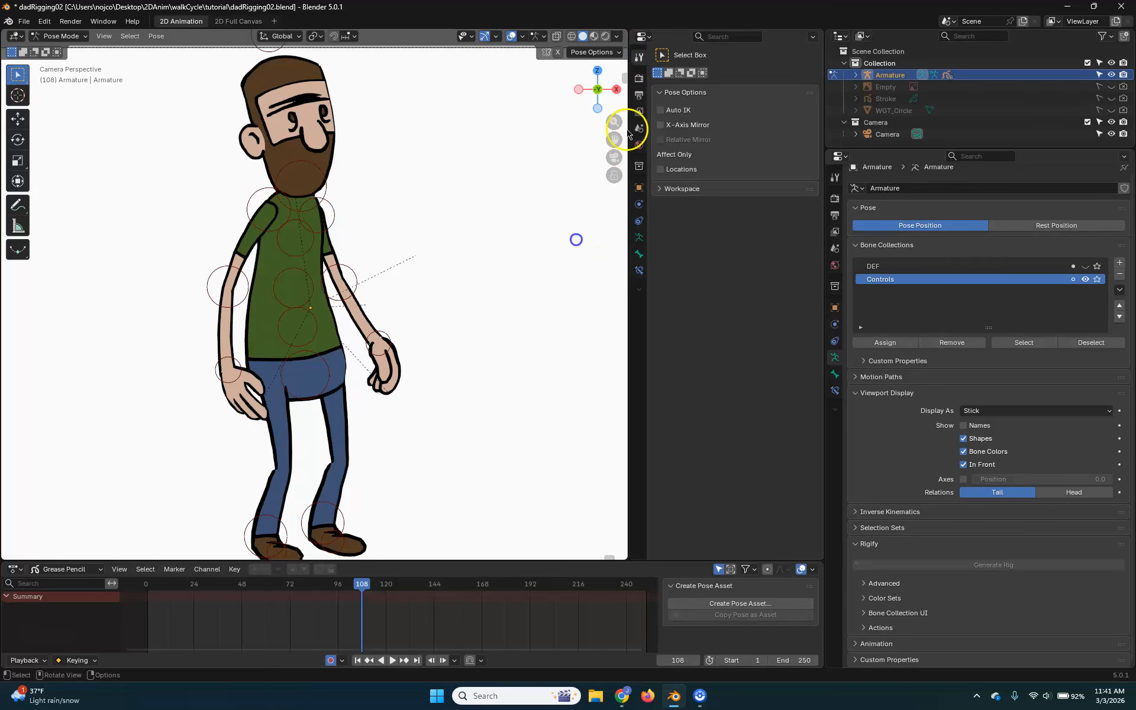
right_click(626, 46)
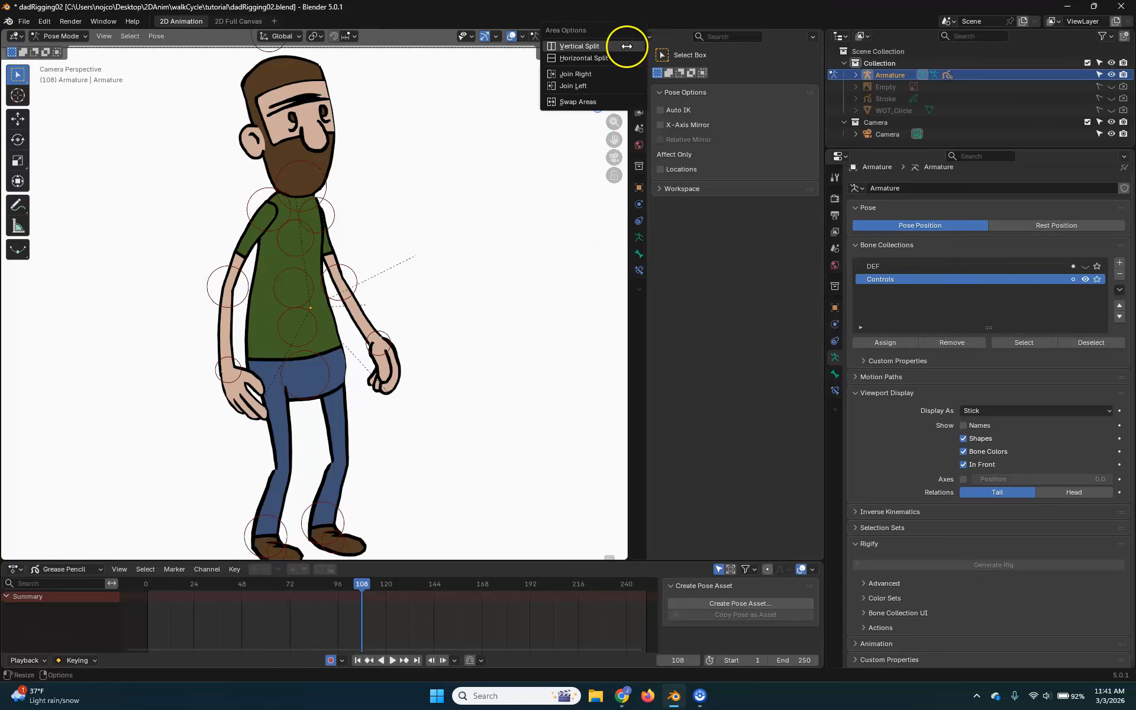
left_click(620, 78)
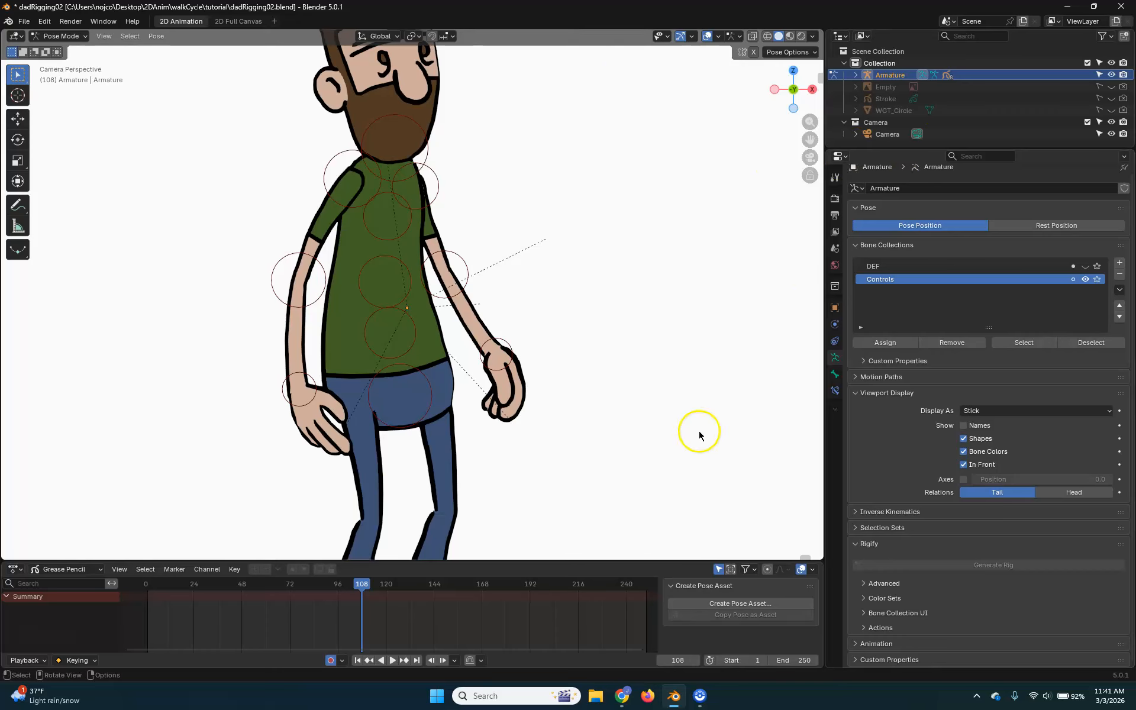
Test the Face control above the head by rotating it, and cancel the rotation
scroll(547, 343, "down", 4)
left_click(363, 99)
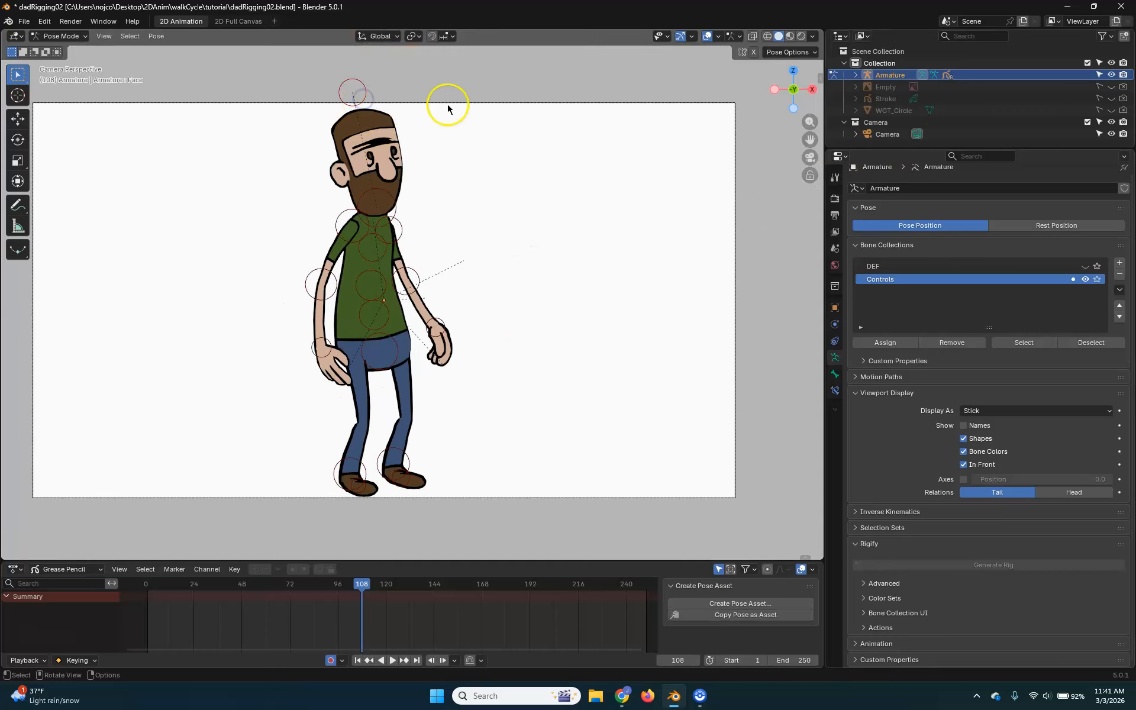
key("r")
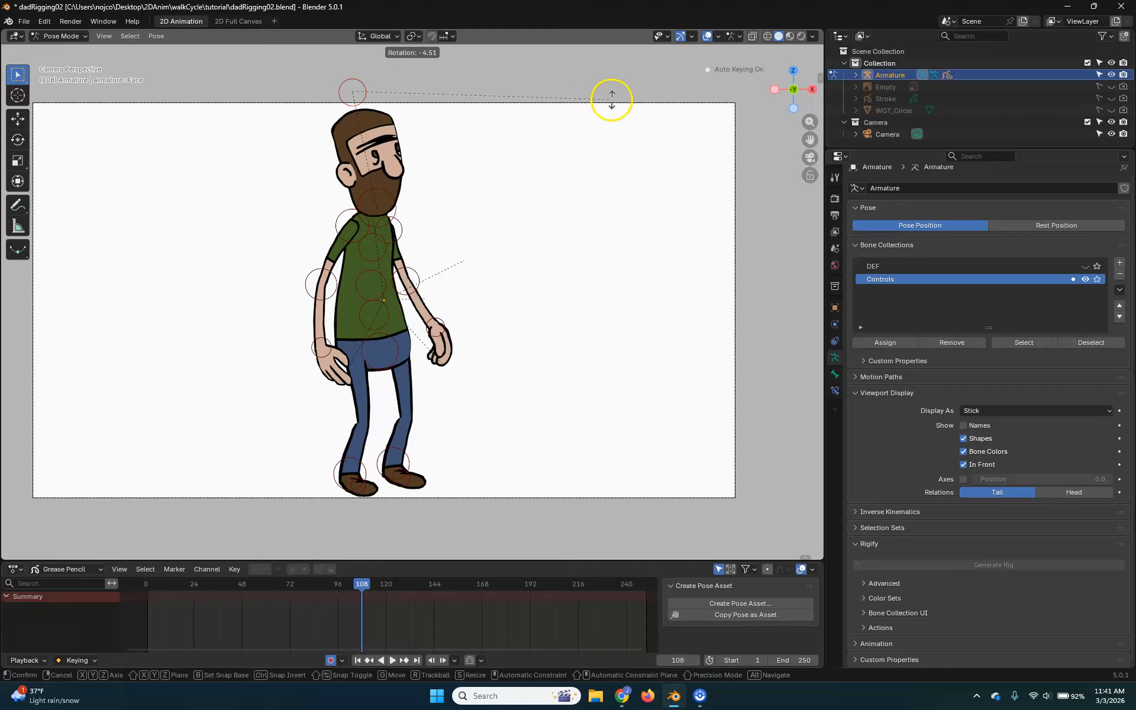
left_click(609, 124)
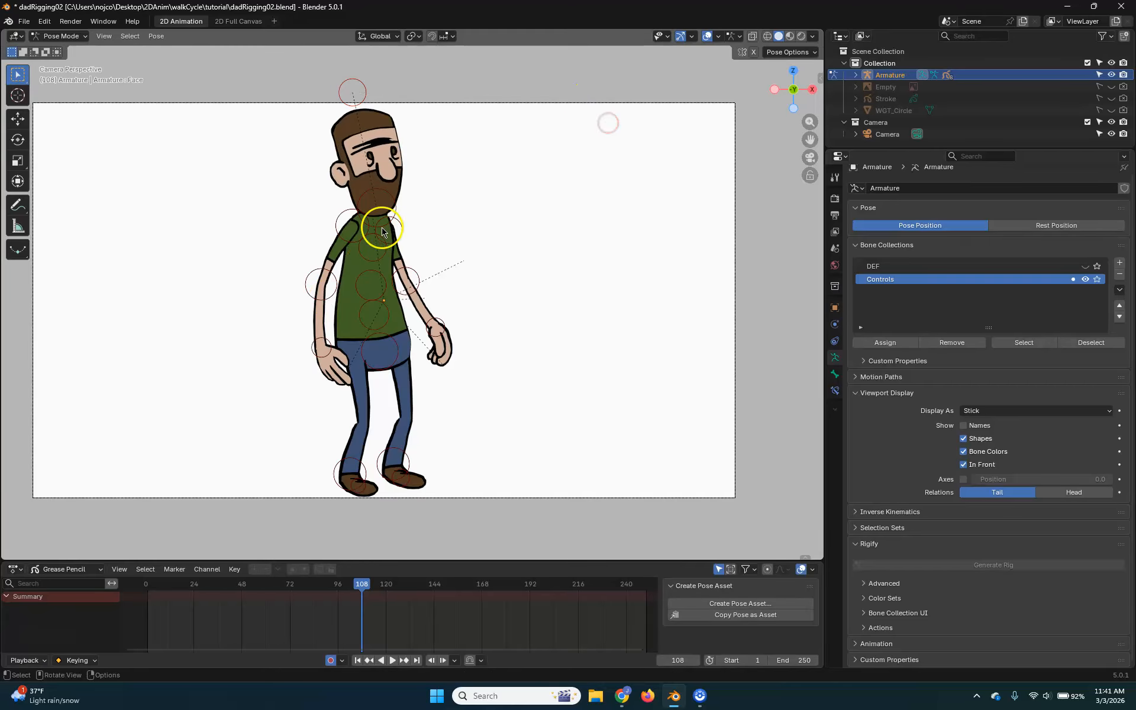
Test the elbow and wrist controls of the arm on the character's facing side by rotating each, cancelling both rotations
key("g")
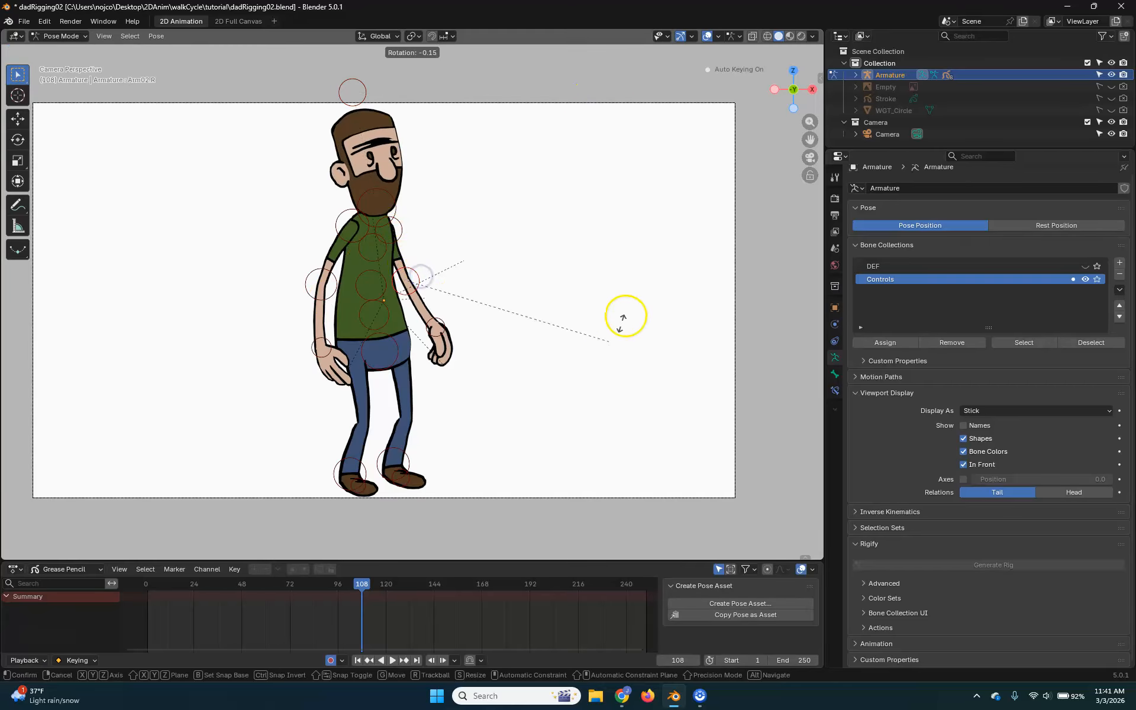
right_click(634, 144)
left_click(443, 325)
key("g")
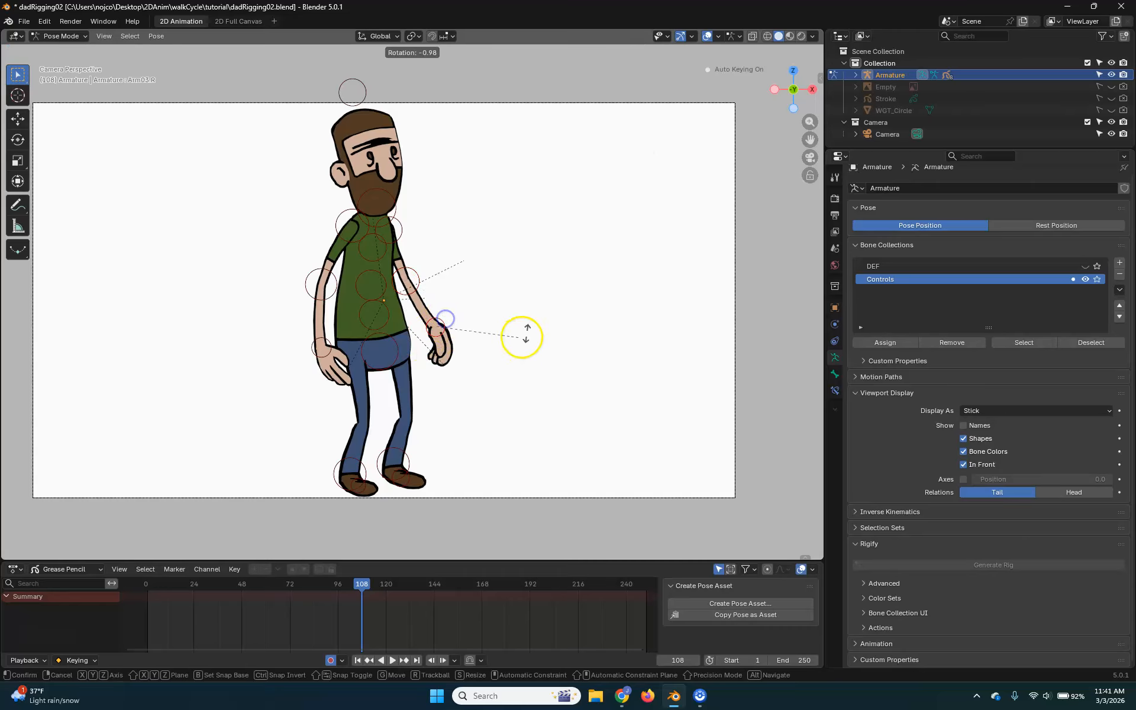
right_click(566, 280)
Test the rear foot control by moving it about -0.27 m in X and 0.71 m in Z, and undo the move
left_click(346, 465)
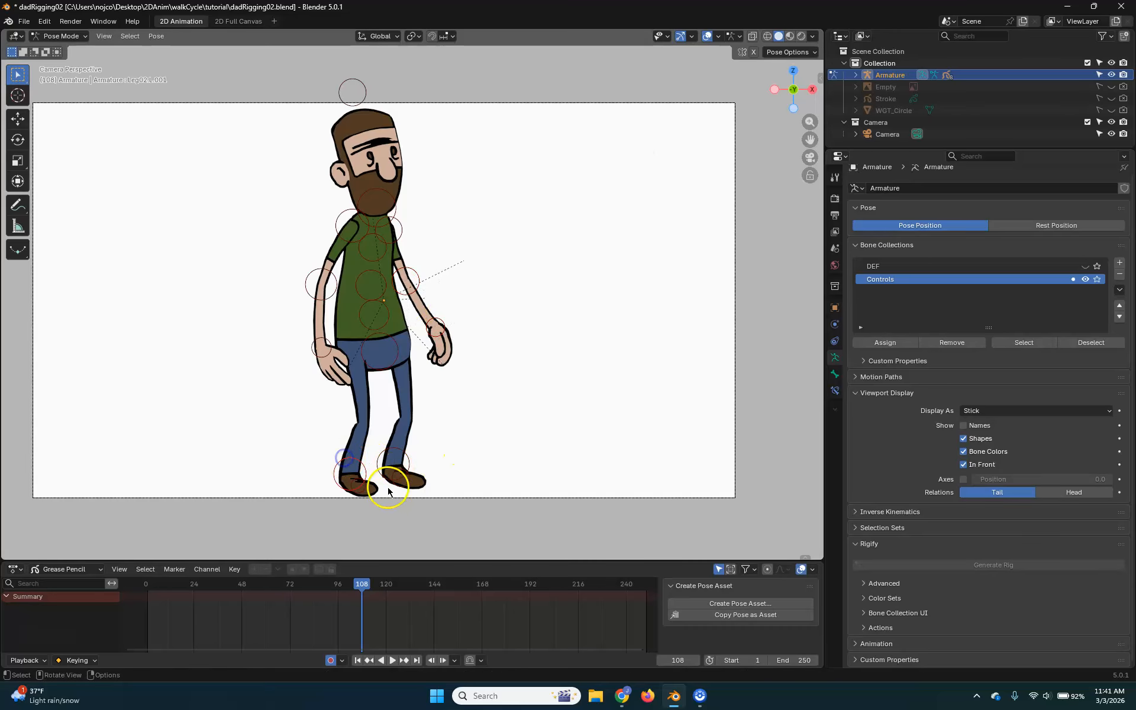
key("g")
left_click(370, 429)
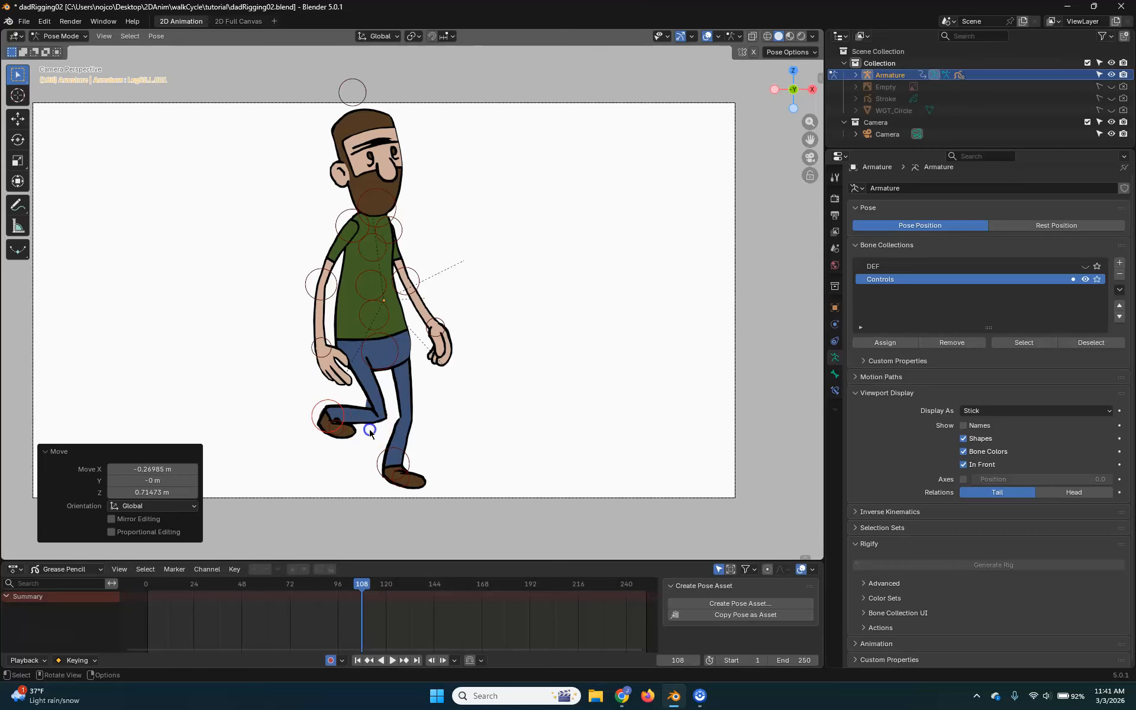
left_click(345, 460)
key("ctrl+z")
key("ctrl+z")
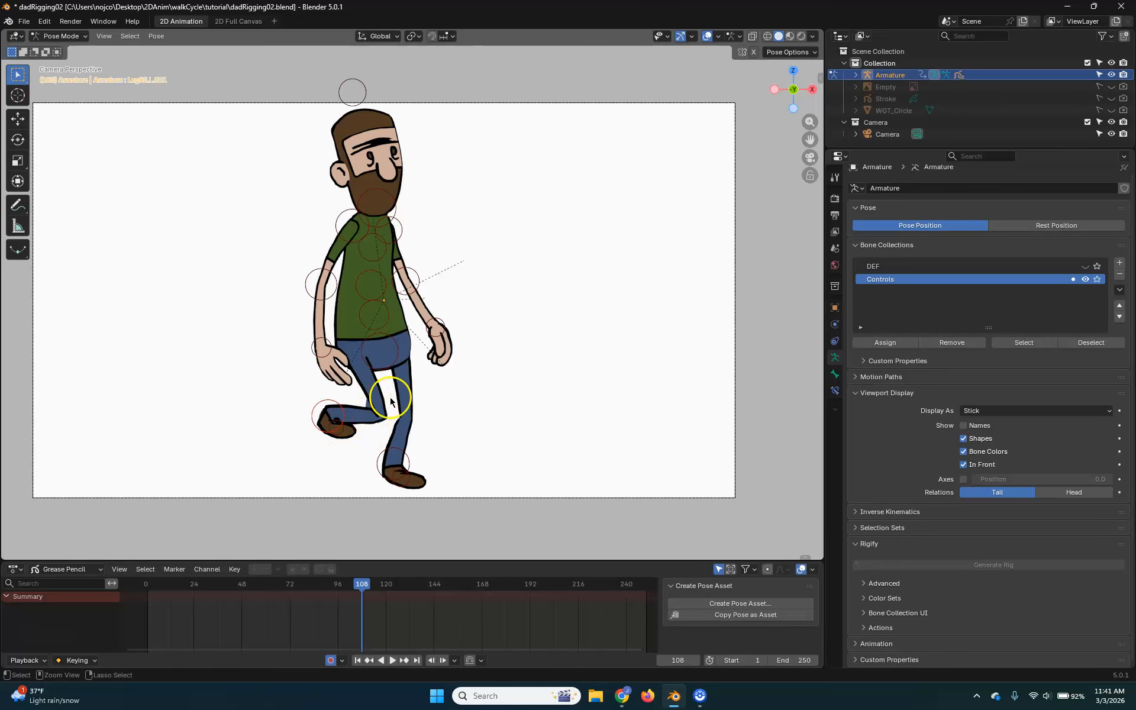
Test the ROOT control at the hips by moving the body over the planted feet, cancel the move and deselect the bone
left_click(394, 349)
key("g")
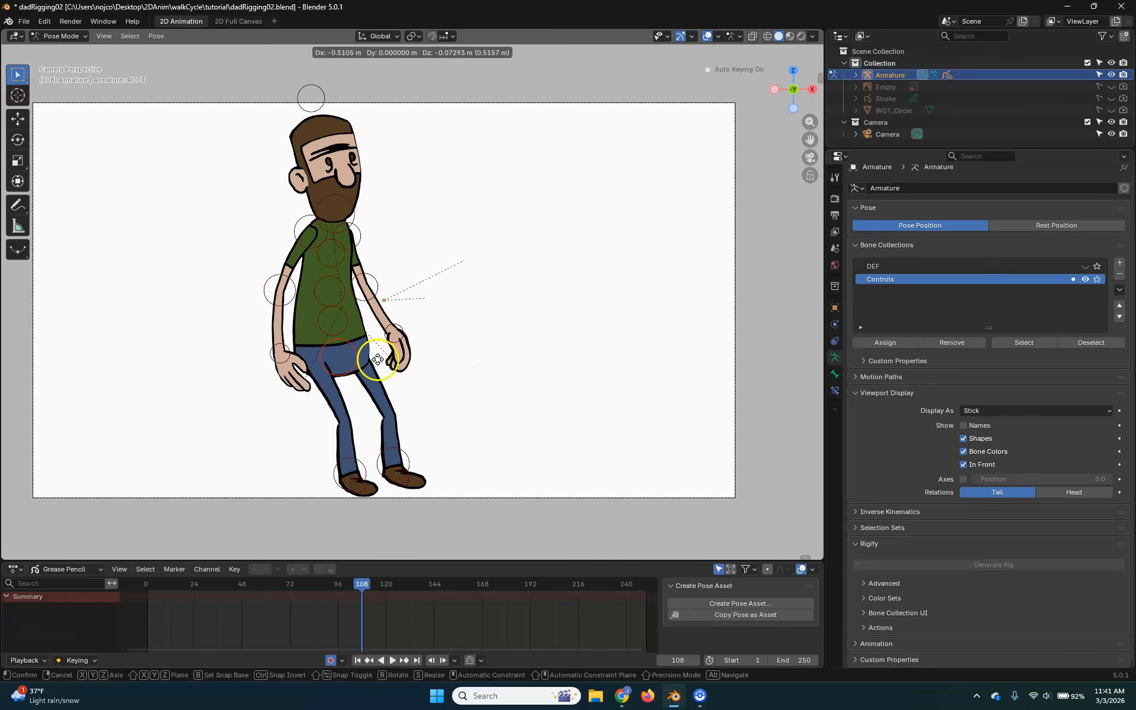
right_click(388, 389)
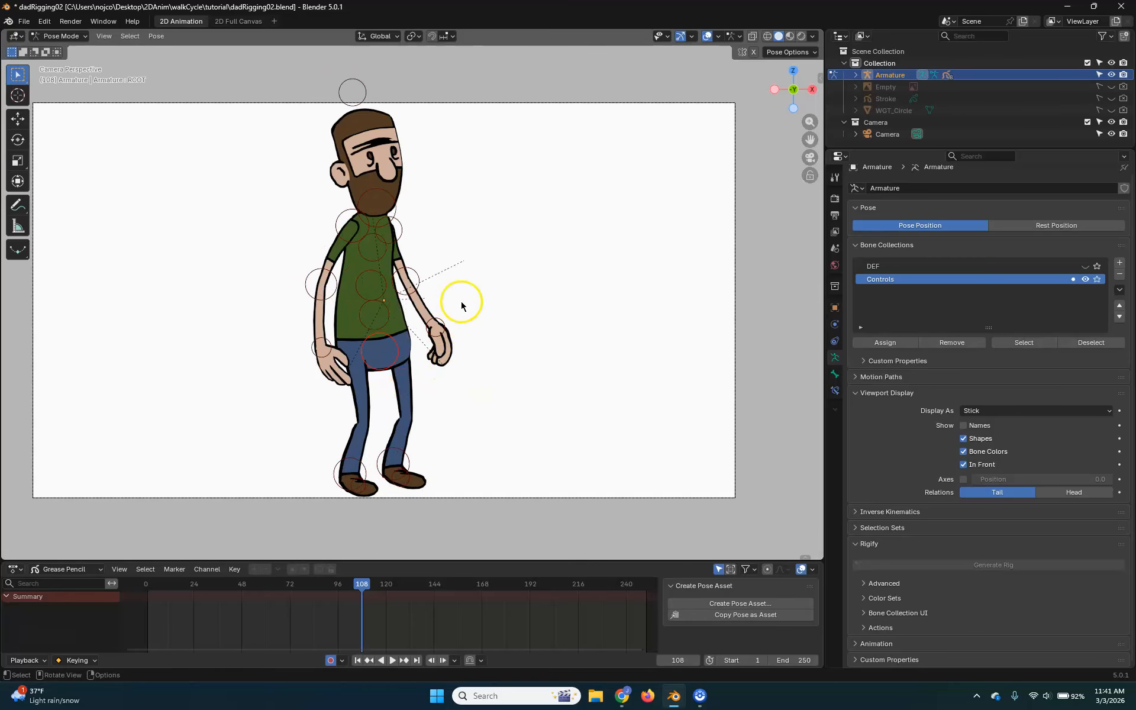
left_click(545, 357)
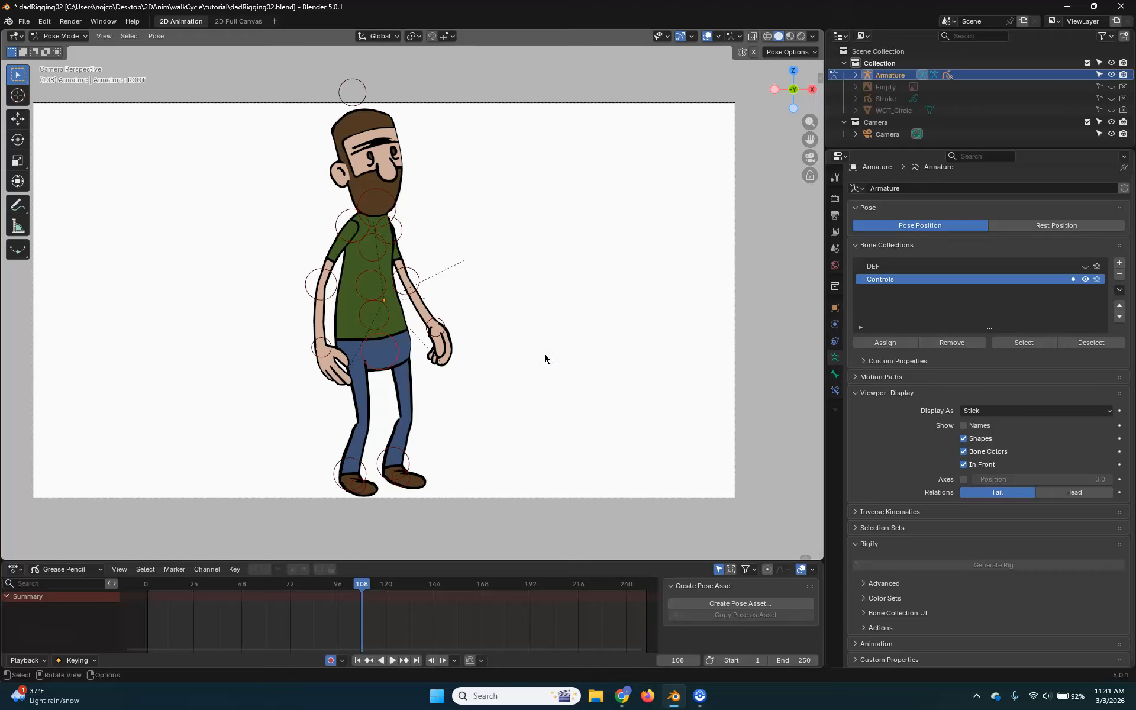